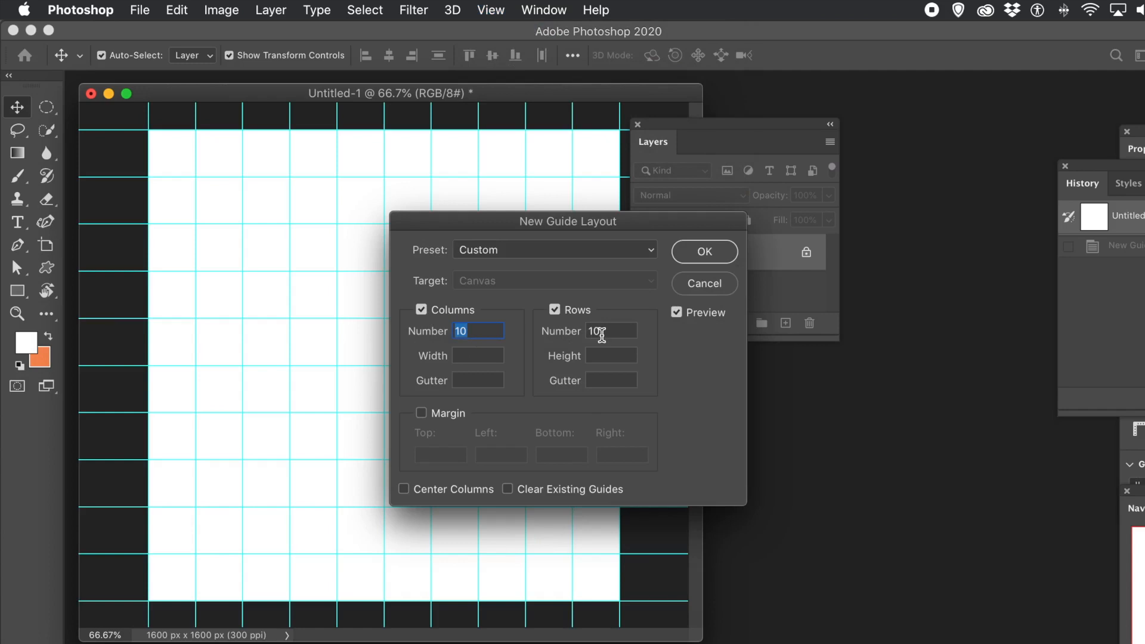
Apply a guide layout of 10 columns and 10 rows, and draw a 1280 by 1280 px rectangle one grid cell inside the canvas edges
click(714, 249)
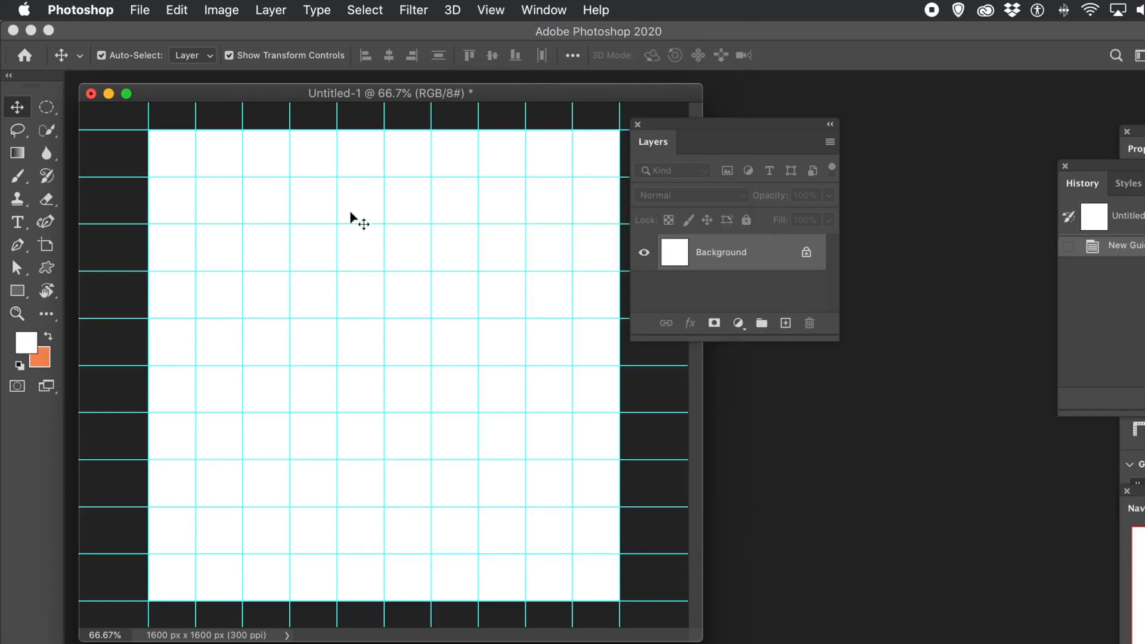
click(18, 291)
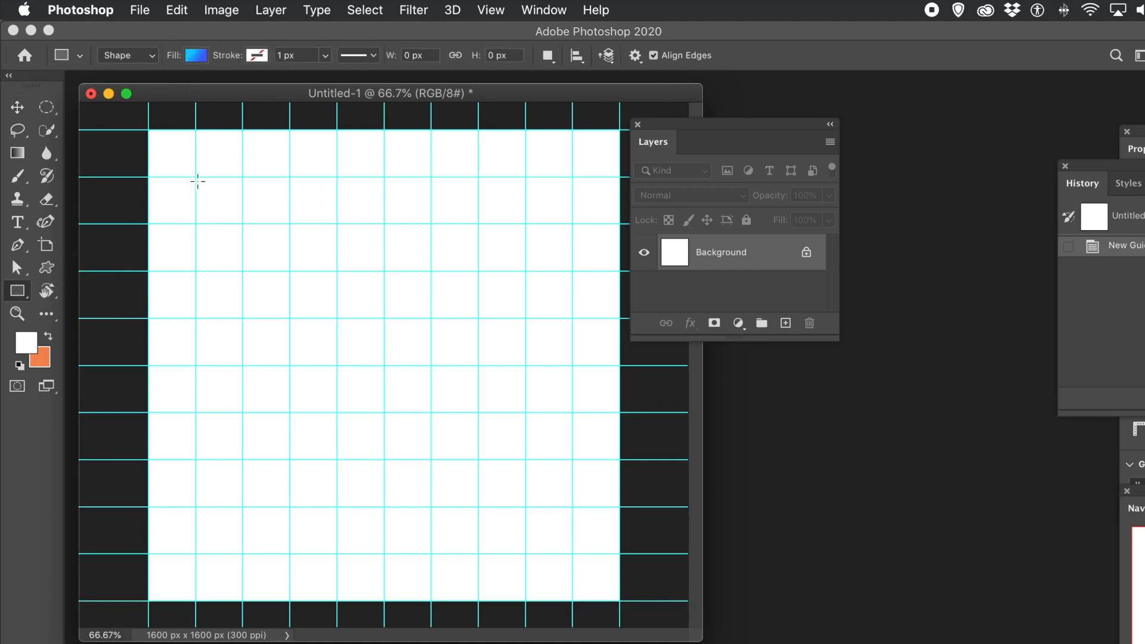
drag(195, 177, 571, 551)
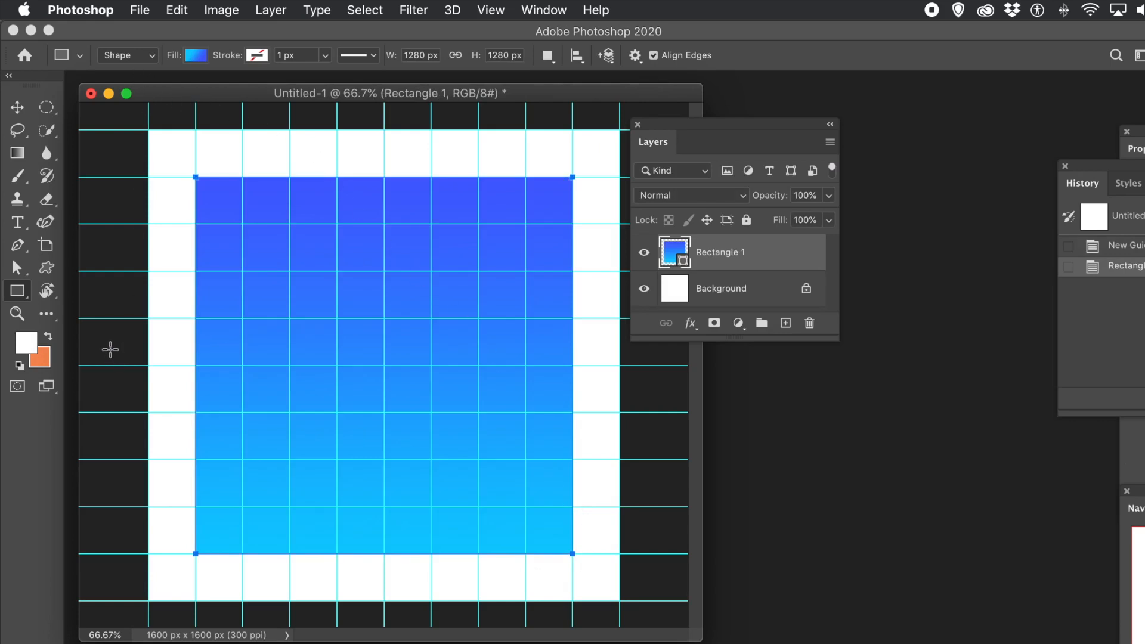
Bend the rectangle's top edge from its midpoint down to the canvas centre with the Curvature Pen, accepting conversion to a regular path
click(45, 221)
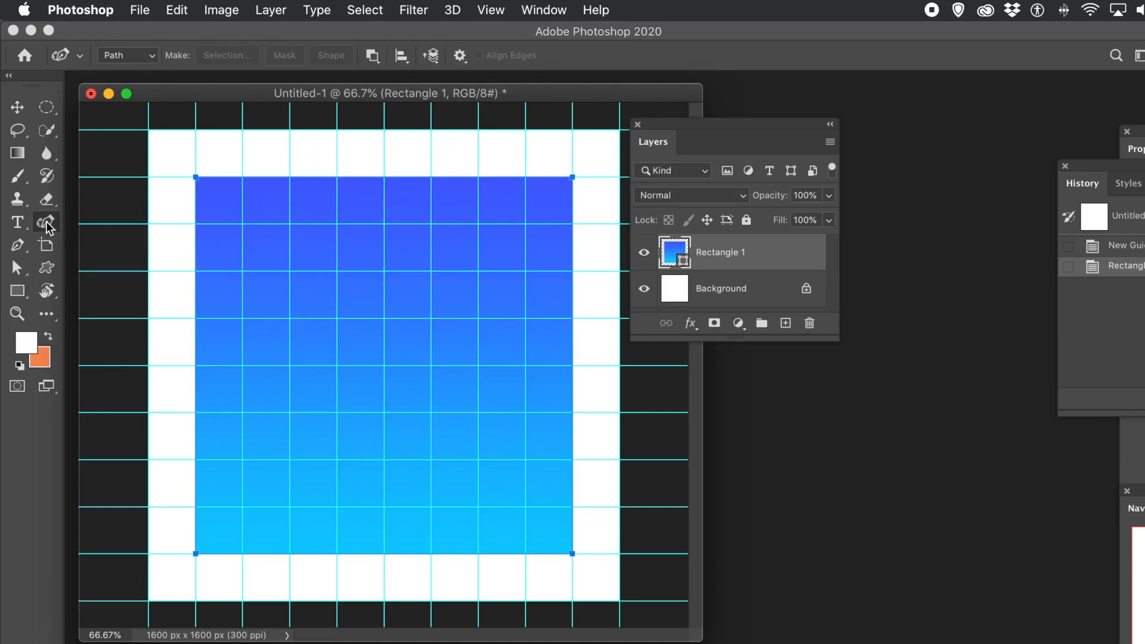
click(365, 177)
drag(379, 180, 384, 178)
click(385, 177)
drag(385, 177, 380, 364)
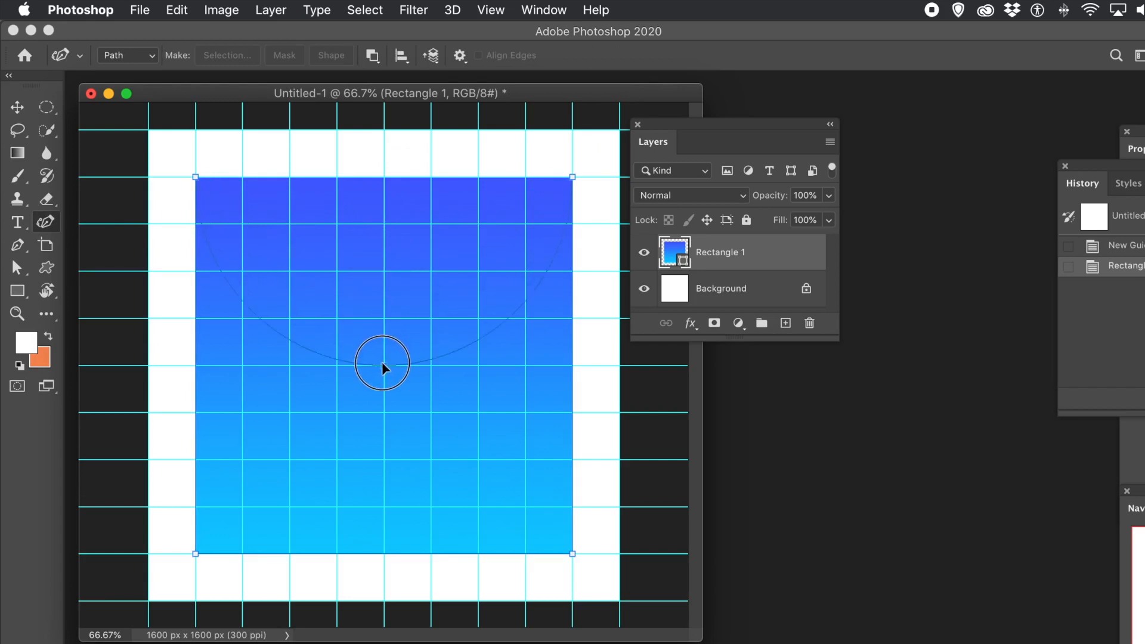
drag(384, 363, 384, 363)
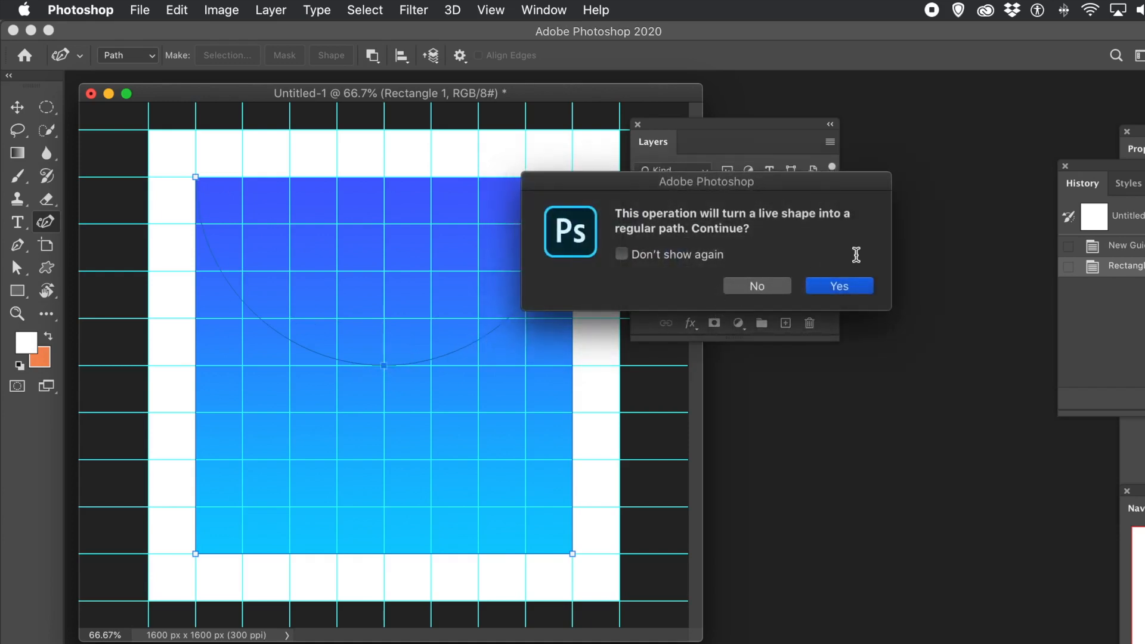
click(833, 287)
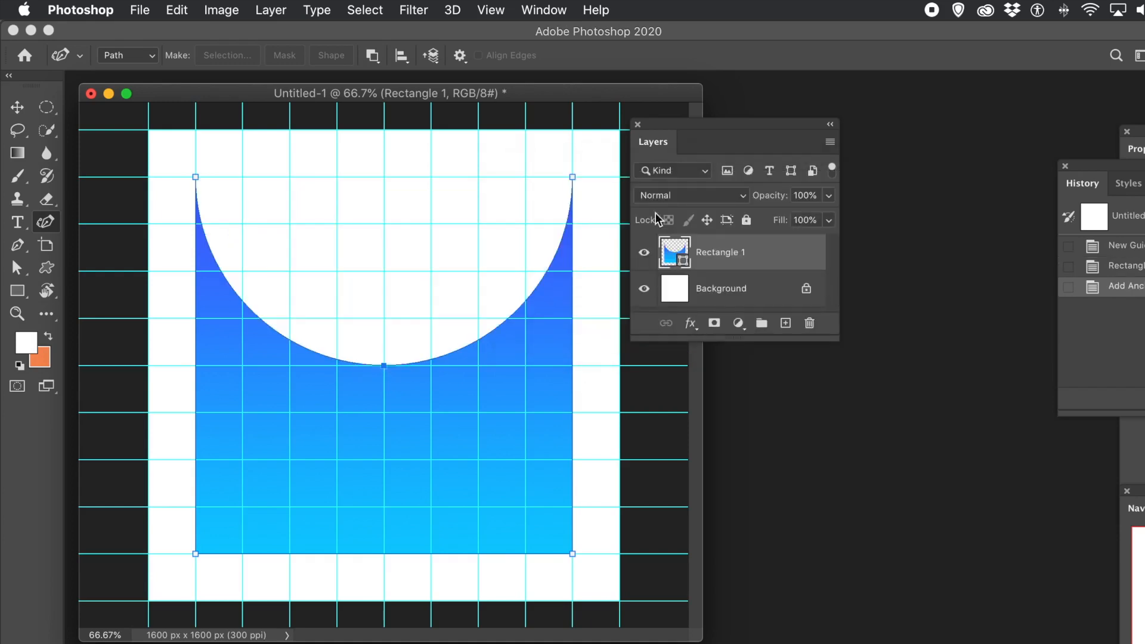
Bend the bottom, left and right edges of the shape from their midpoints to the canvas centre, forming four petals
click(382, 553)
drag(384, 554, 385, 366)
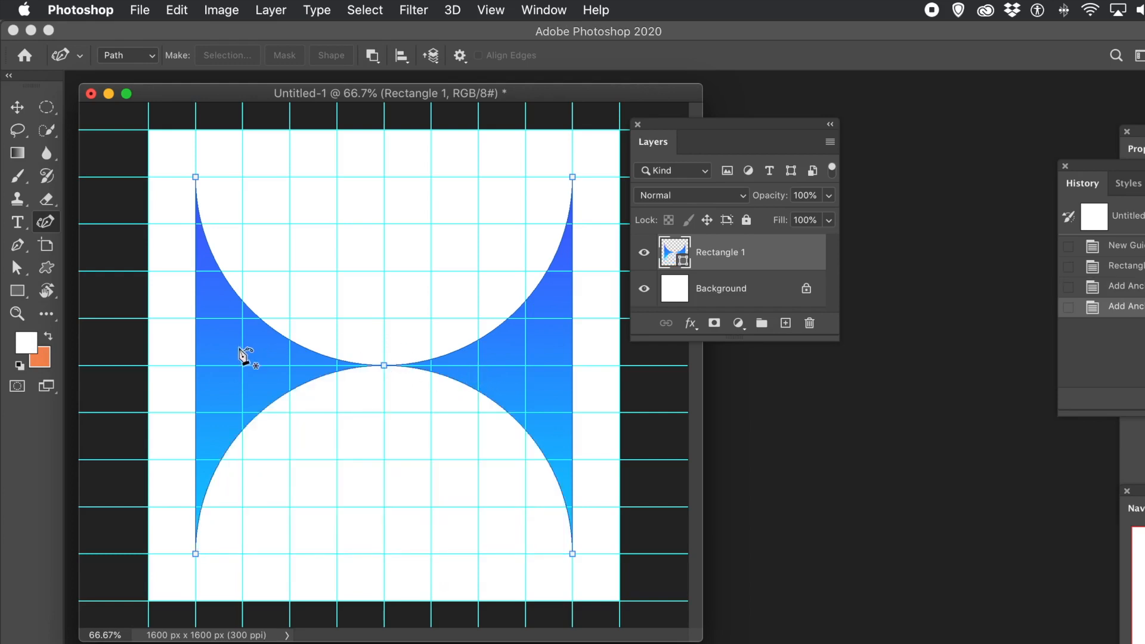
click(198, 365)
drag(197, 366, 383, 365)
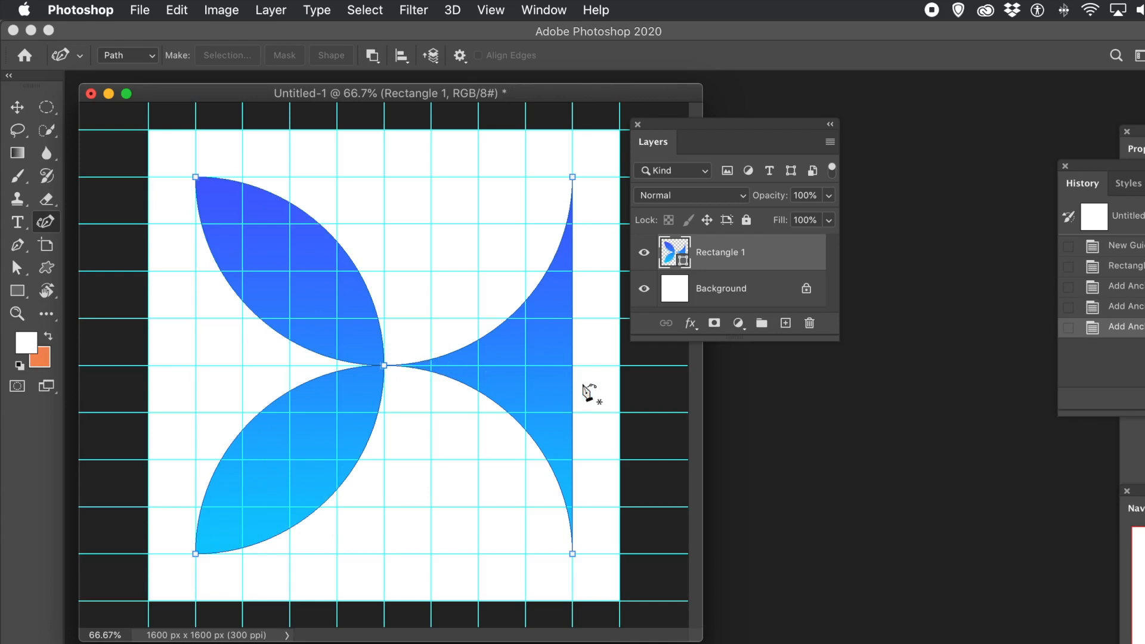
click(572, 366)
drag(574, 370, 386, 369)
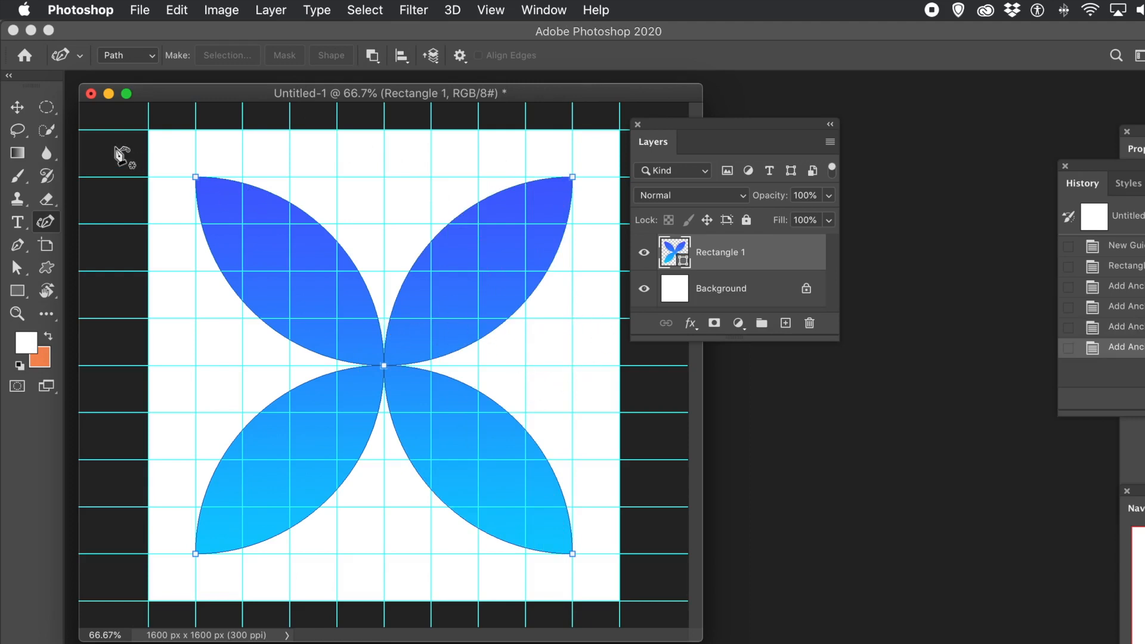
Add a drop shadow to the four-petal shape with a distance of 34 px and a spread of 24%
click(18, 109)
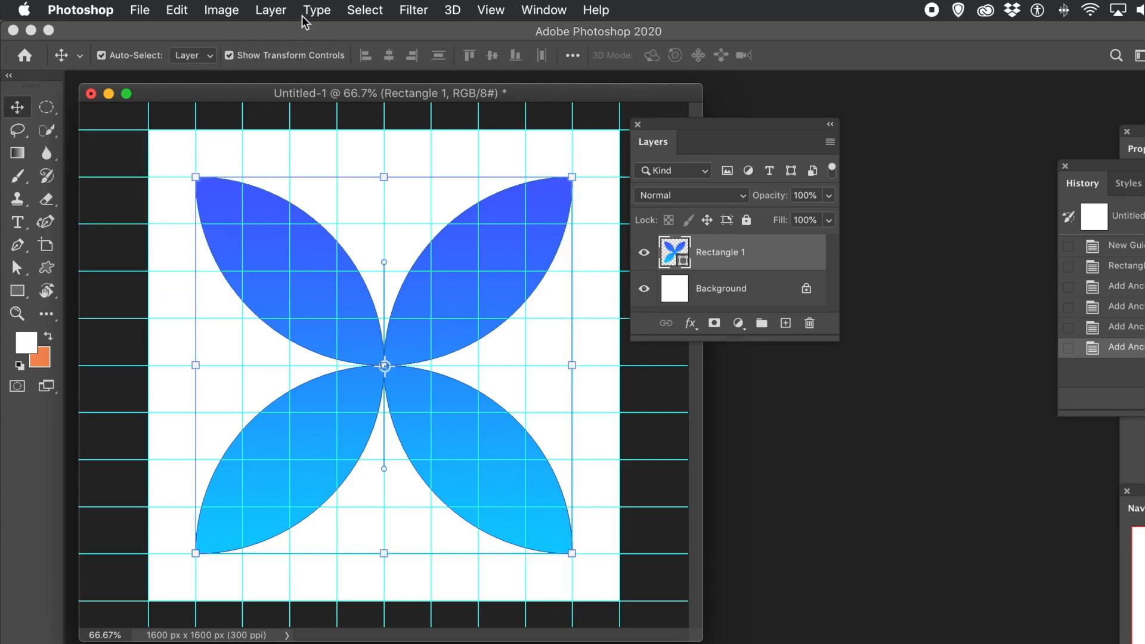
click(271, 10)
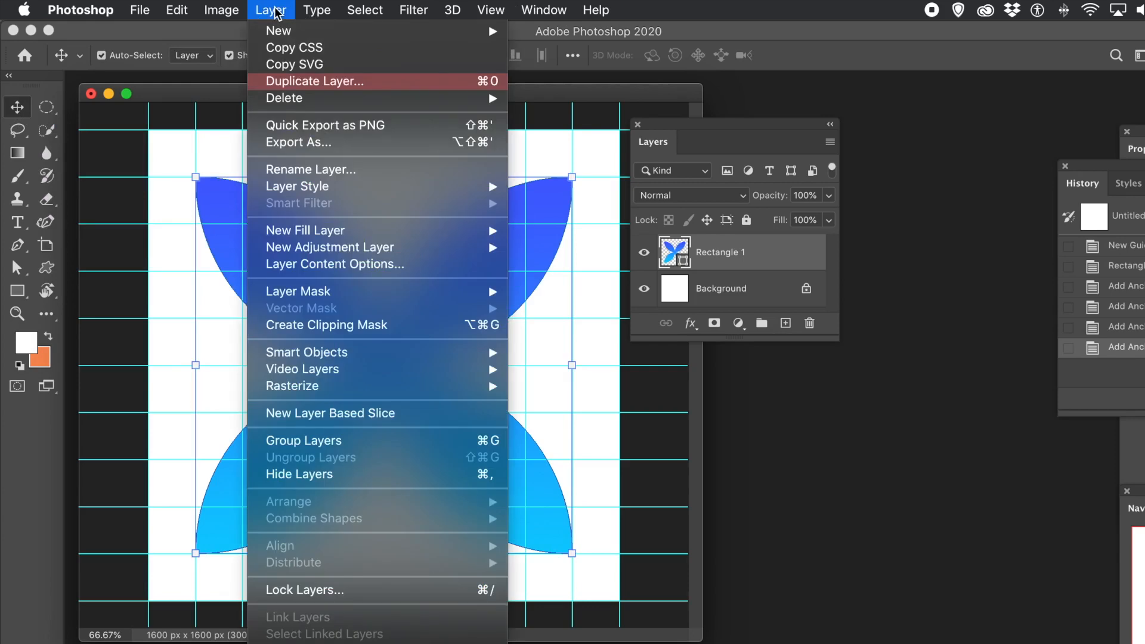
mouse_move(322, 190)
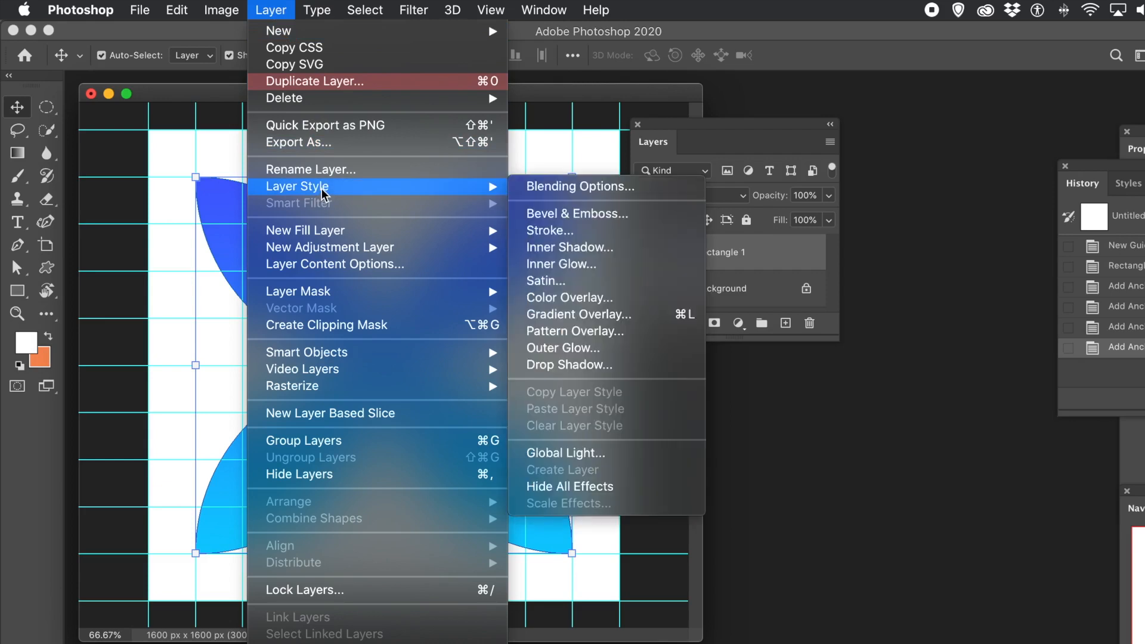
click(626, 366)
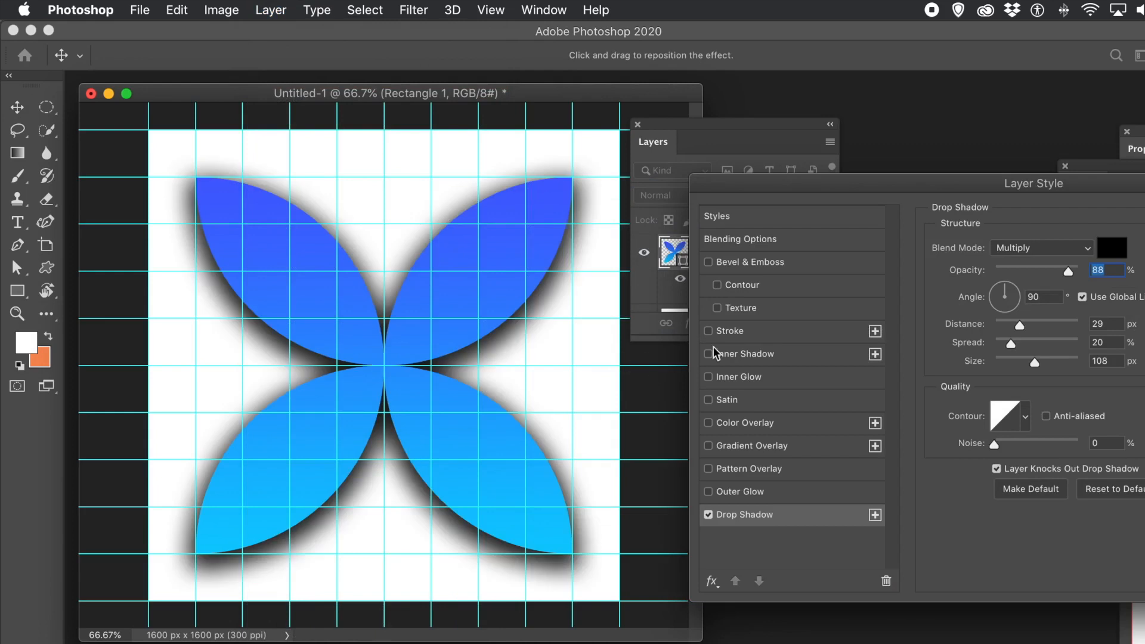
drag(1020, 184, 528, 169)
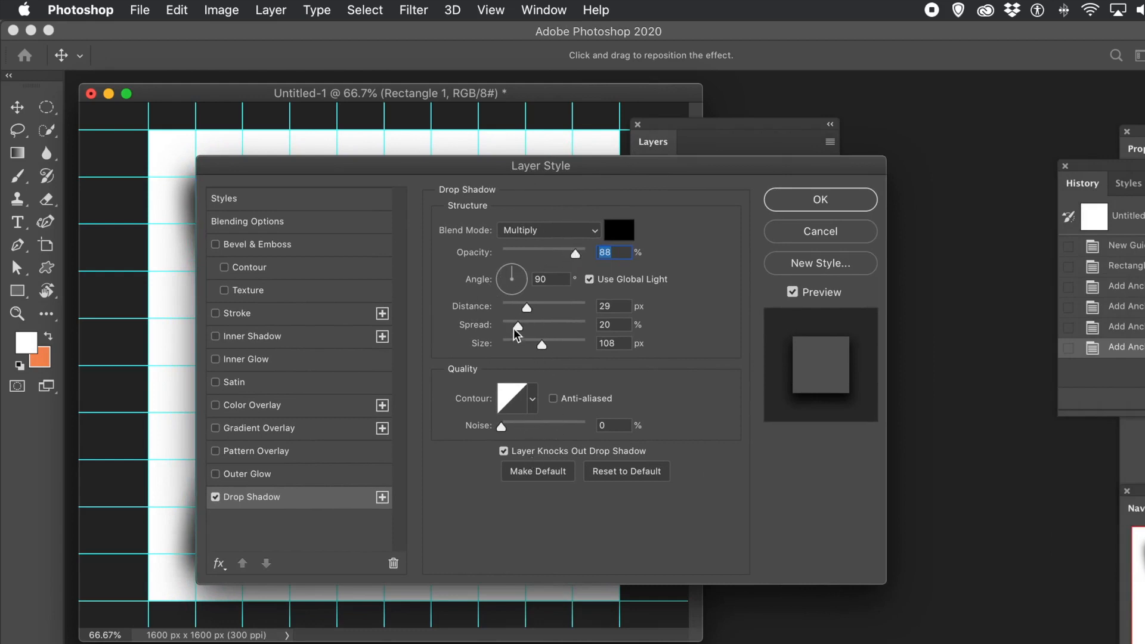
drag(417, 171, 633, 177)
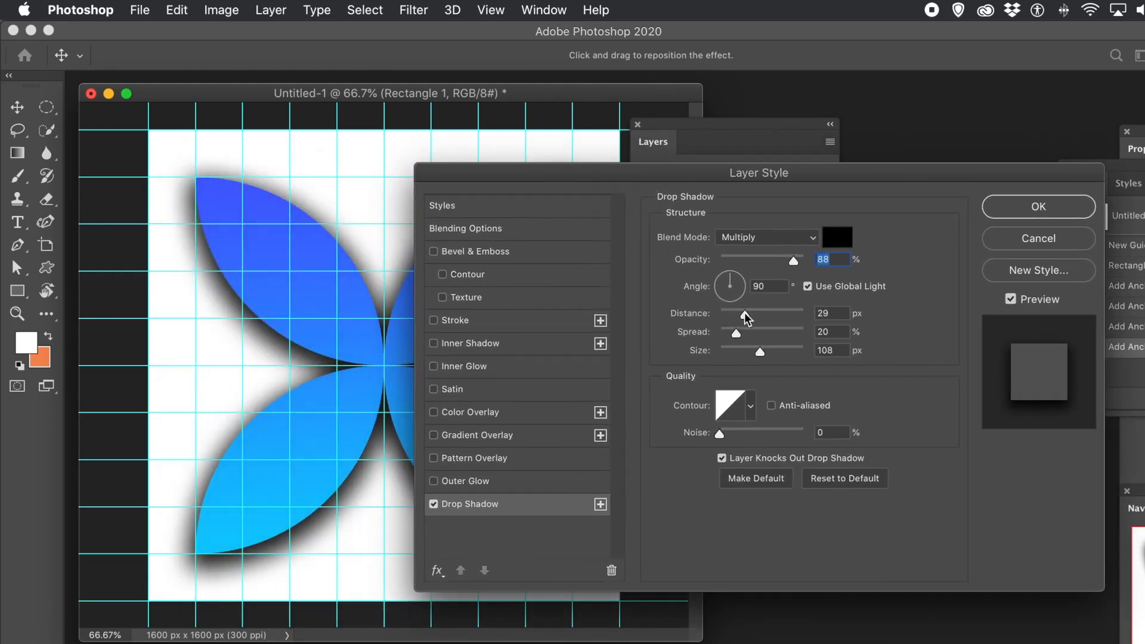
click(761, 313)
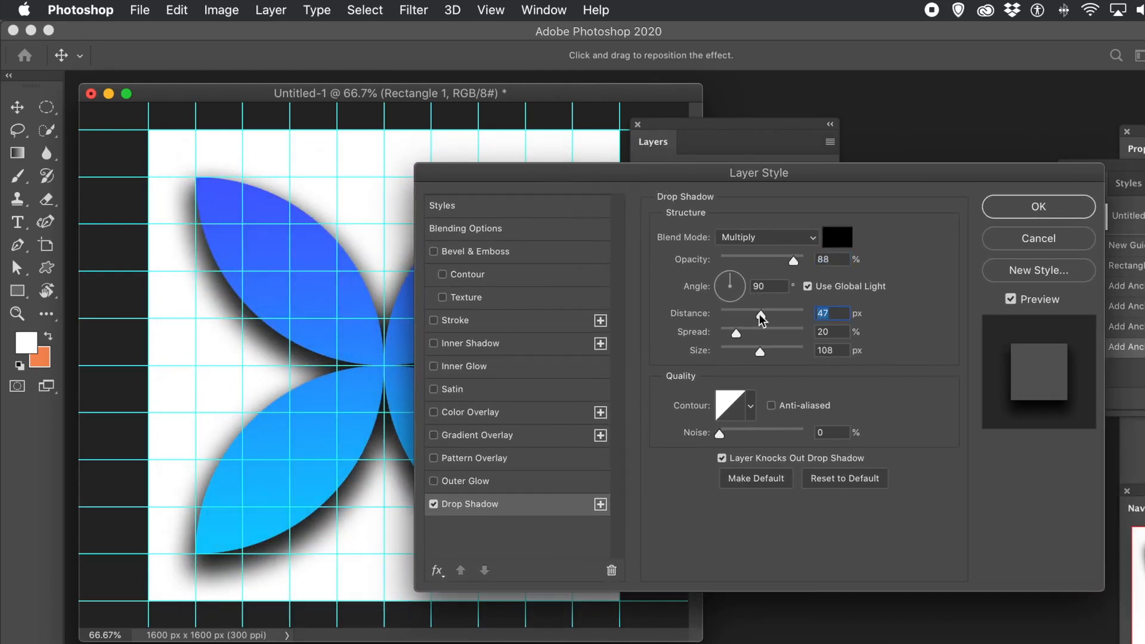
drag(761, 315, 740, 334)
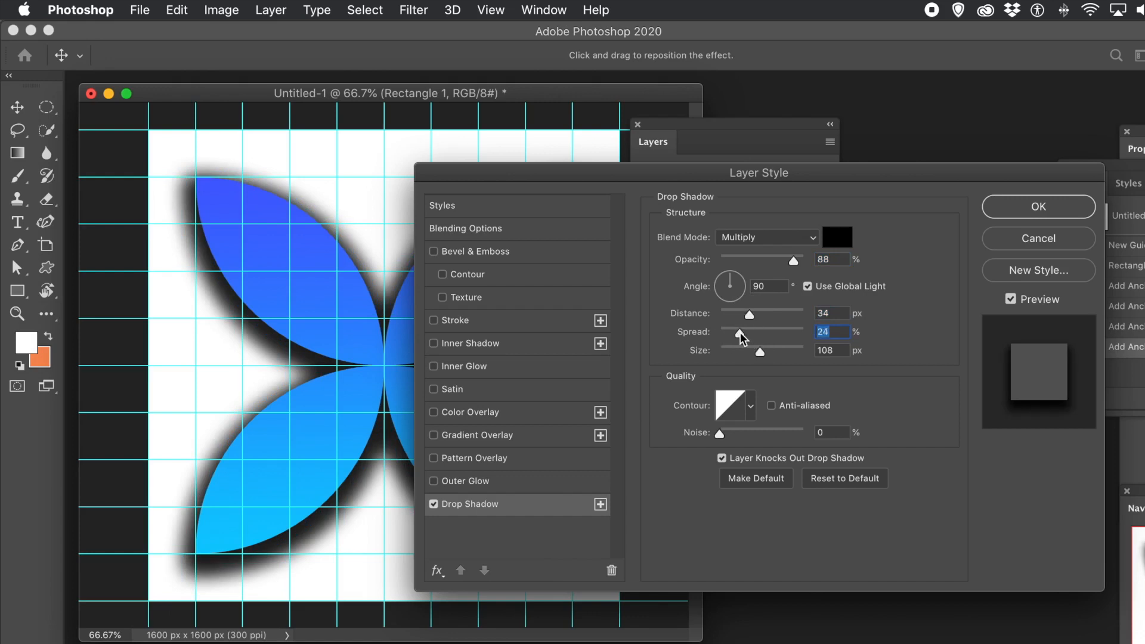
click(1021, 210)
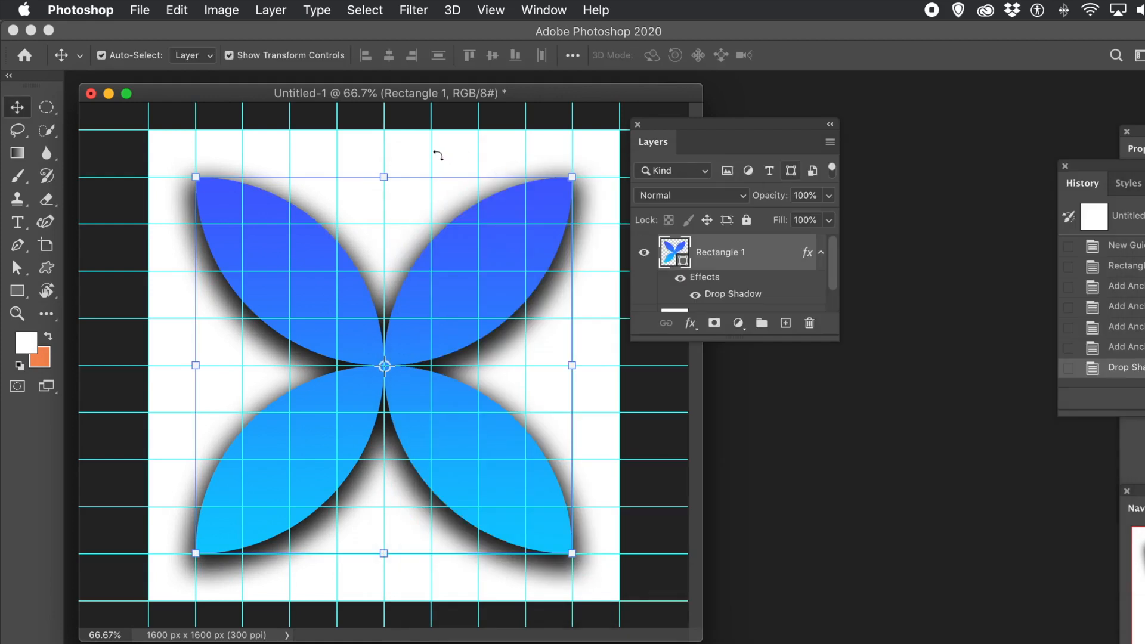
Clear all guides and duplicate the four-petal shape, offset down and to the right of the original
click(500, 10)
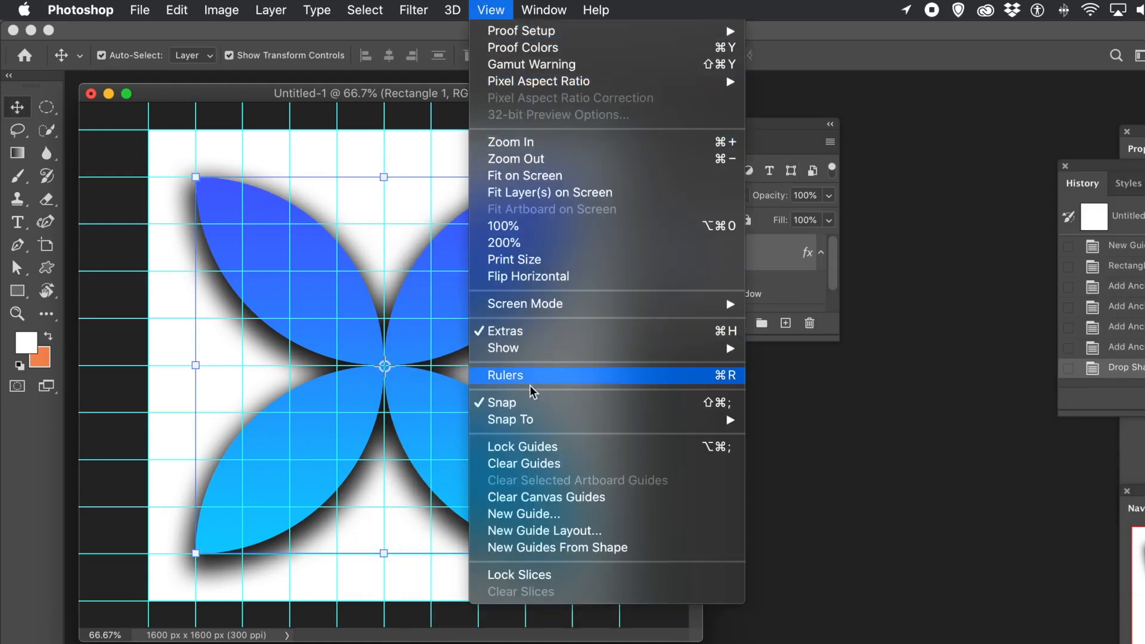
click(523, 463)
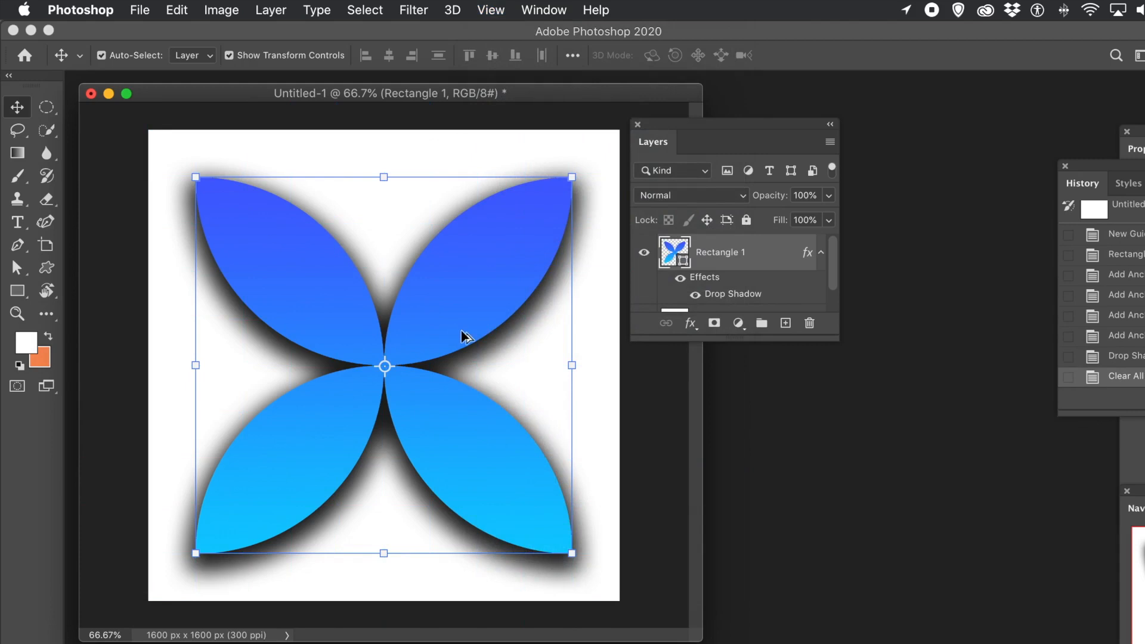
drag(464, 334, 532, 391)
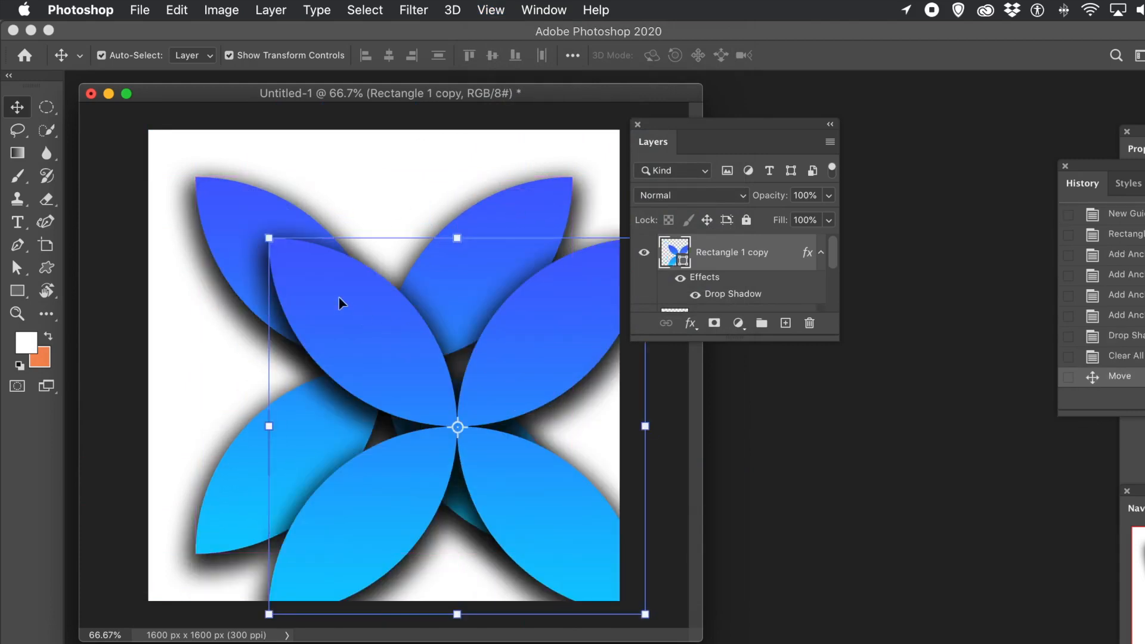
Scale the duplicated petals to 55.31%, centre them on the canvas at 800, 800 px and rotate them 45°
drag(266, 237, 437, 406)
drag(487, 454, 331, 309)
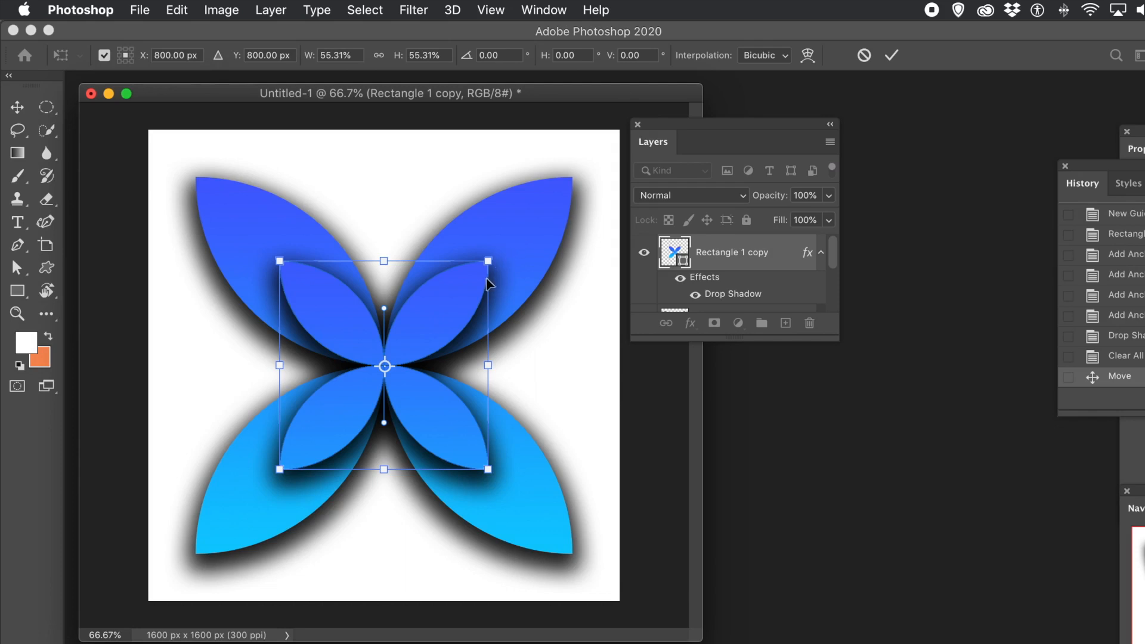
drag(504, 258, 531, 367)
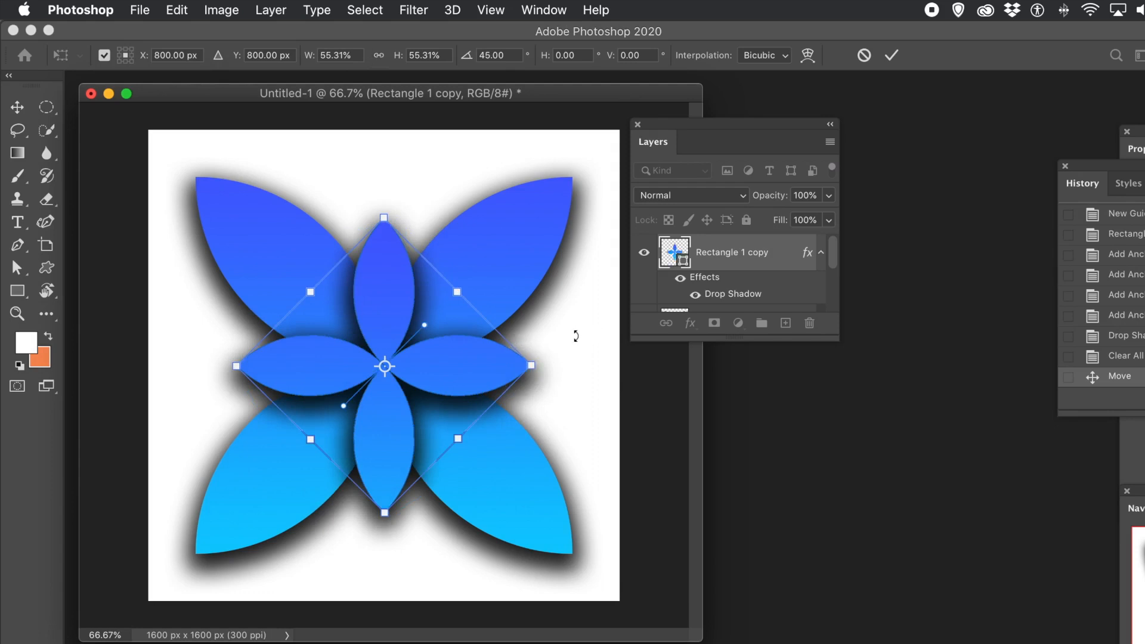
key(Return)
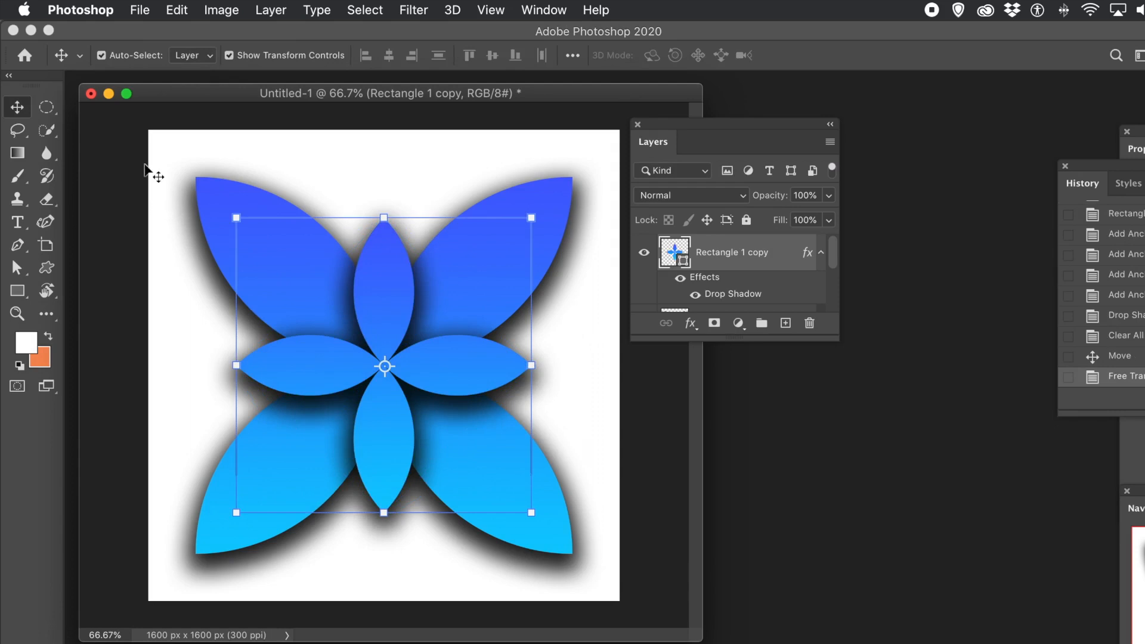
Select both petal shapes and convert them together into one smart object
click(147, 135)
drag(146, 134, 593, 591)
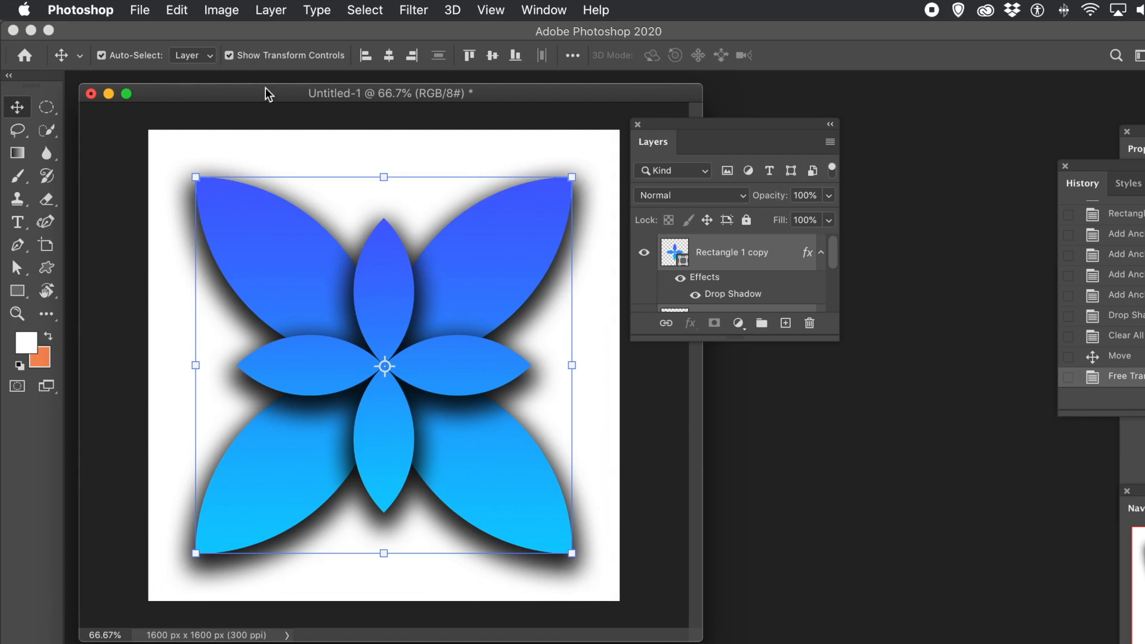
click(269, 12)
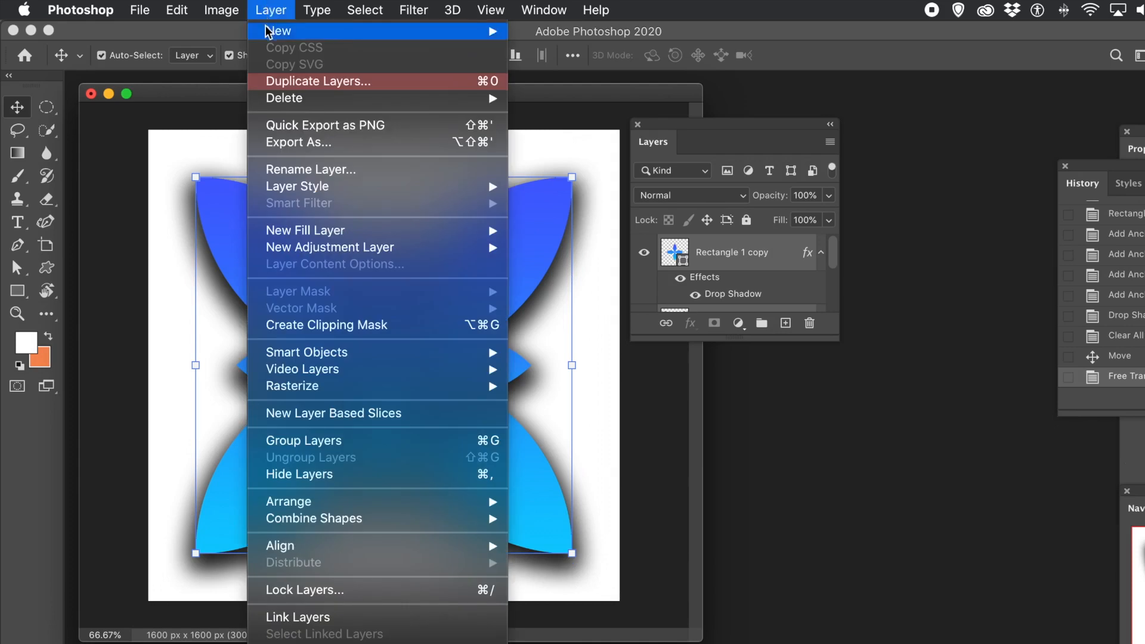
mouse_move(303, 358)
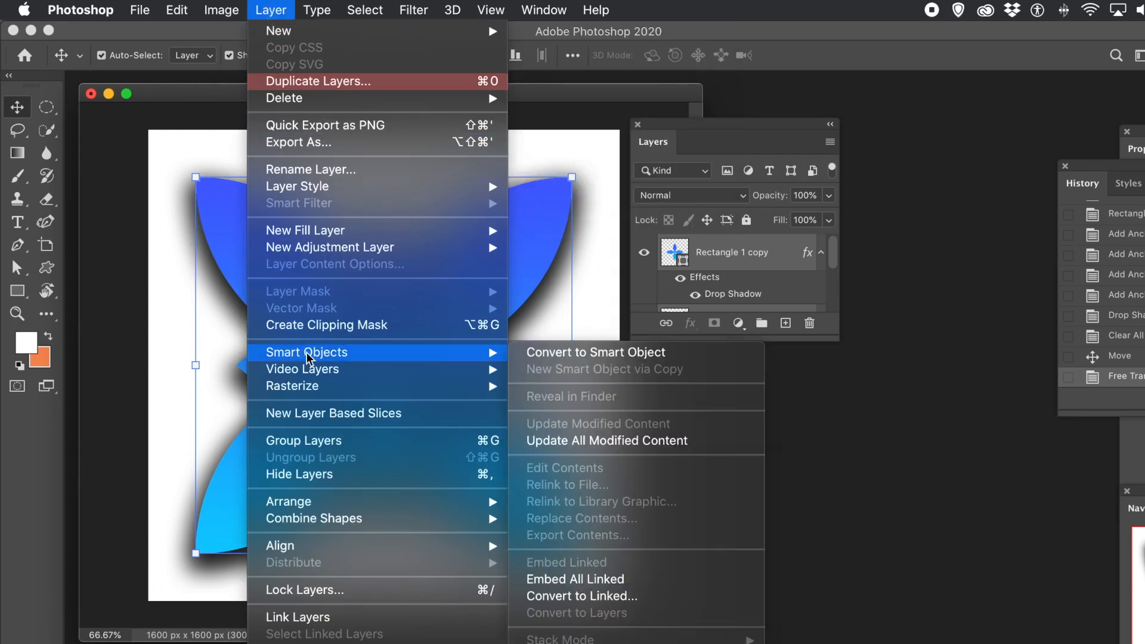
click(546, 356)
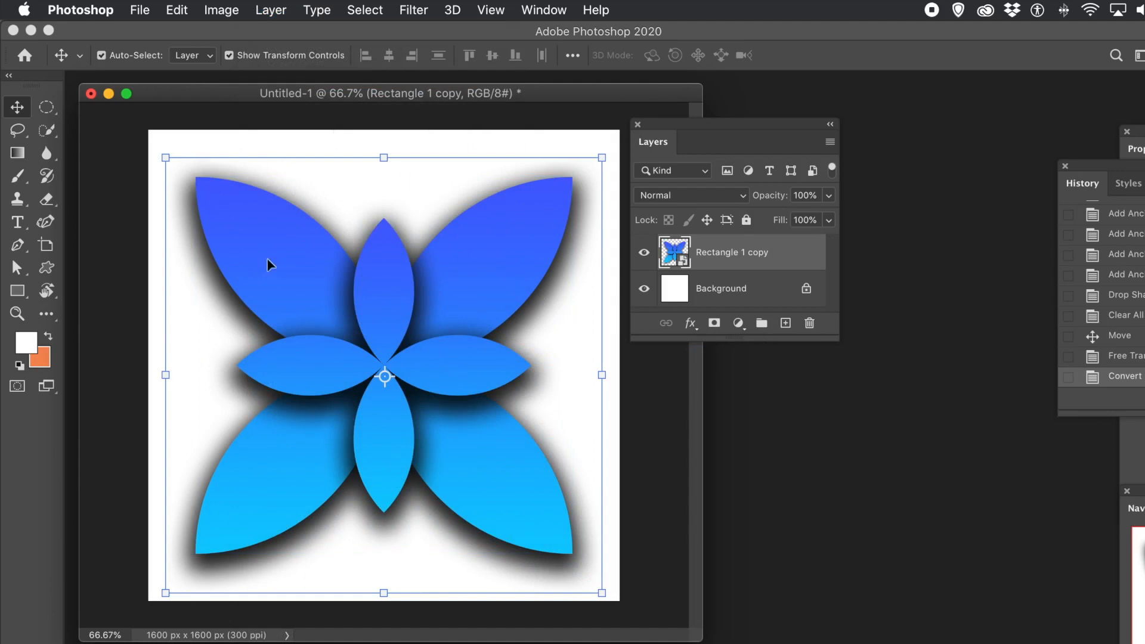
Shrink the flower smart object, place it toward the canvas's upper-left corner, and spread five overlapping duplicates over the canvas
drag(162, 159, 319, 316)
drag(456, 416, 303, 266)
key(Return)
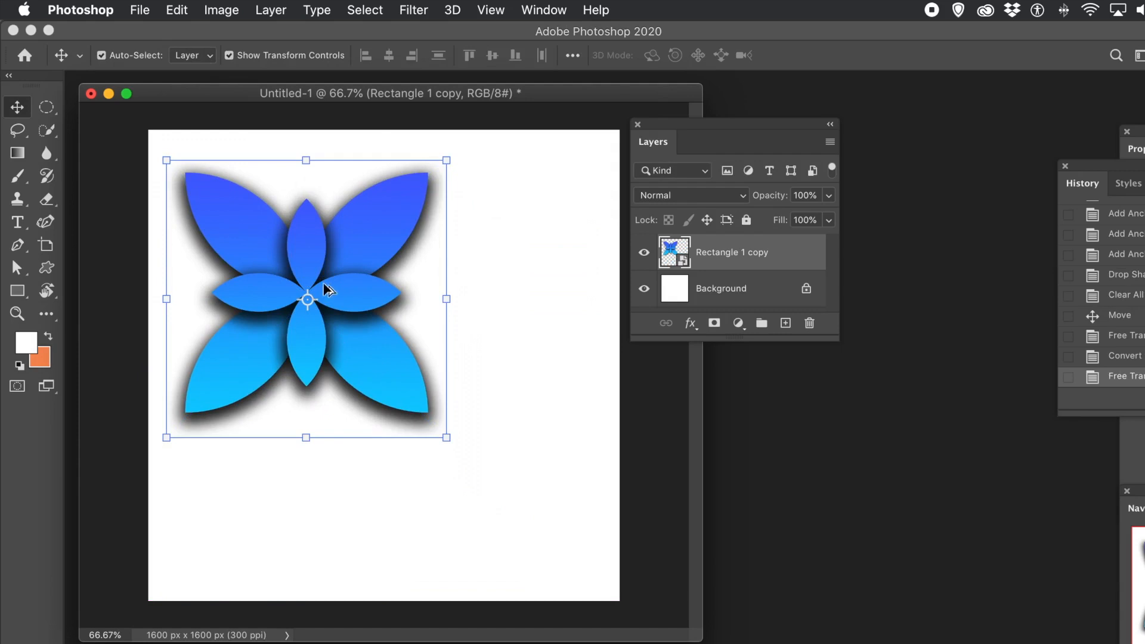
drag(317, 274, 572, 219)
drag(573, 222, 434, 435)
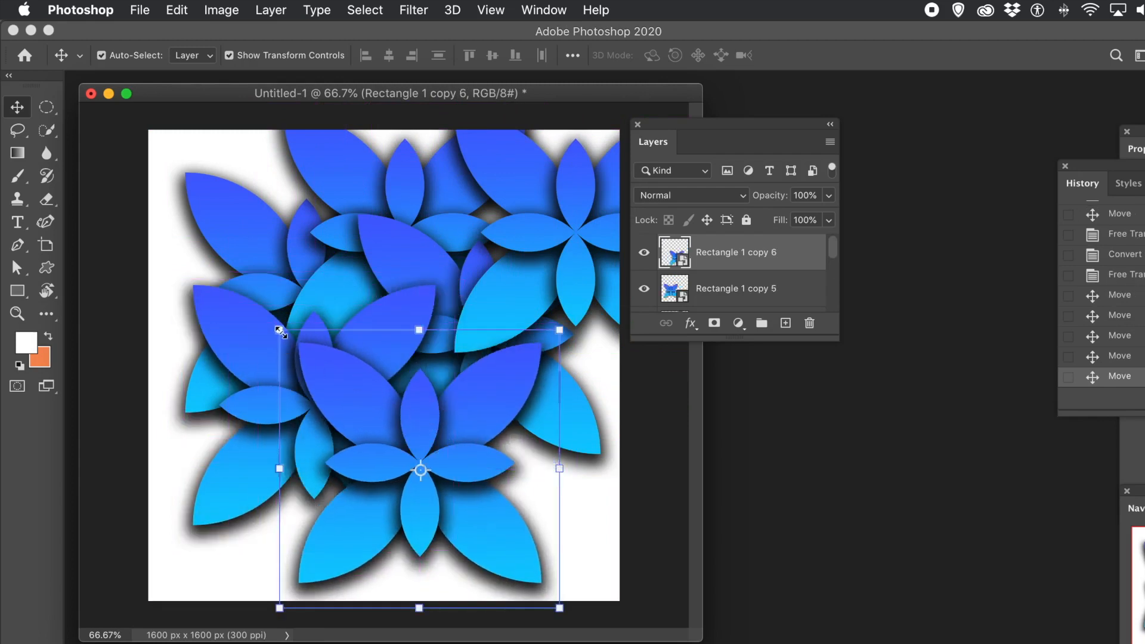
Scale the newest flower copy to about 37% and place three duplicates of it over the lower-right part of the pattern
drag(279, 329, 406, 448)
drag(482, 482, 413, 414)
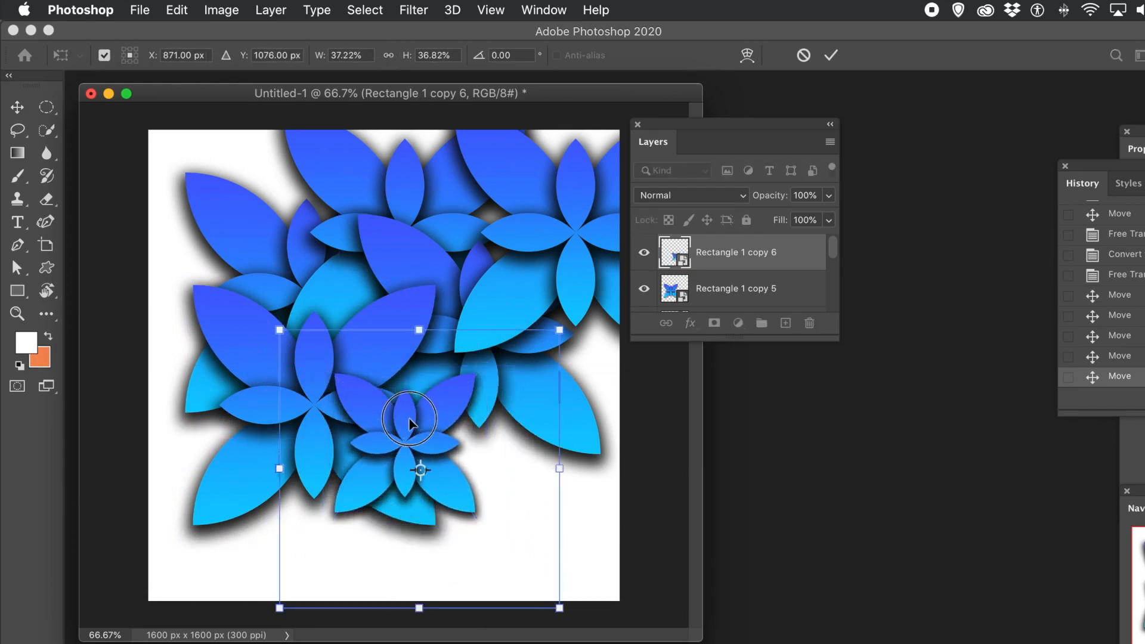
key(Return)
drag(419, 423, 587, 332)
click(347, 291)
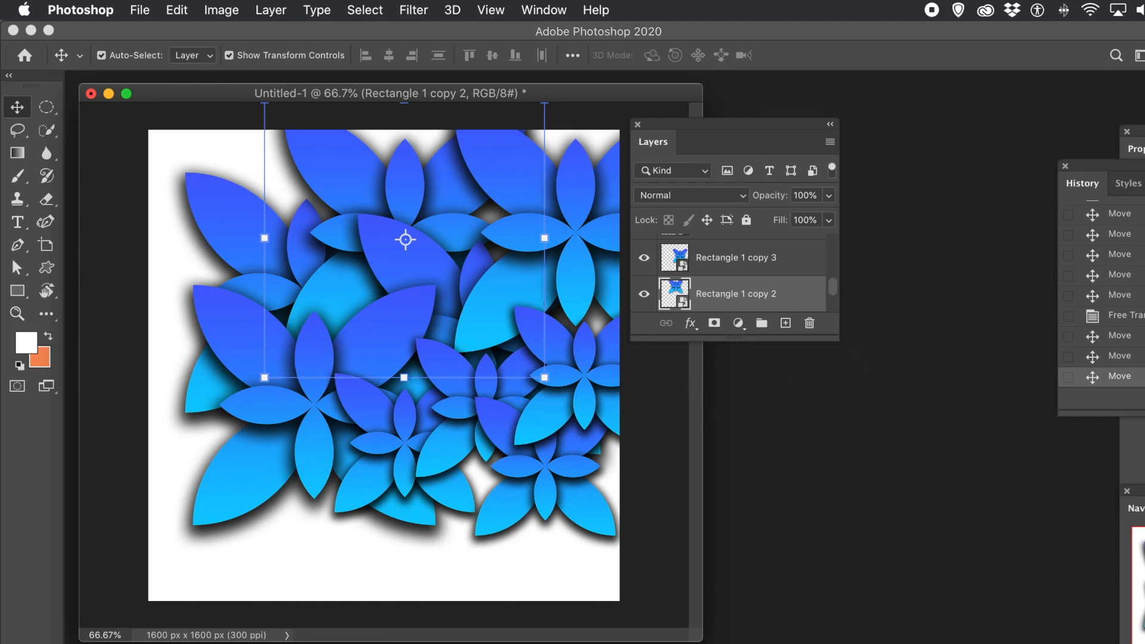
Revert the document to the Free Transform history state preceding the smart object conversion
scroll(1100, 292, up, 4)
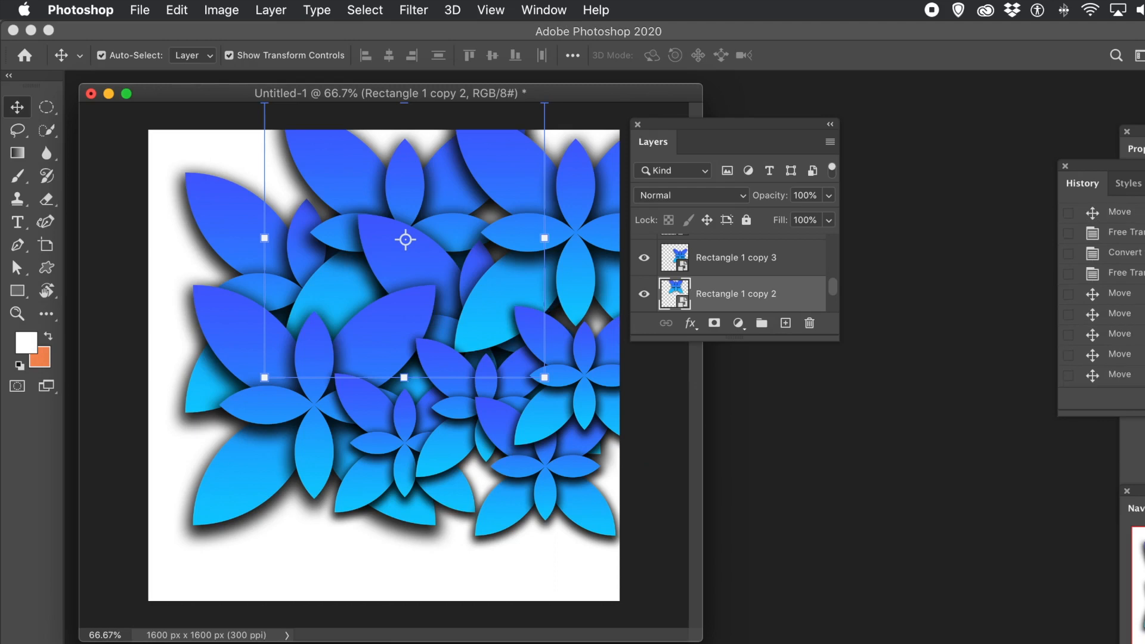
click(1124, 252)
click(1136, 233)
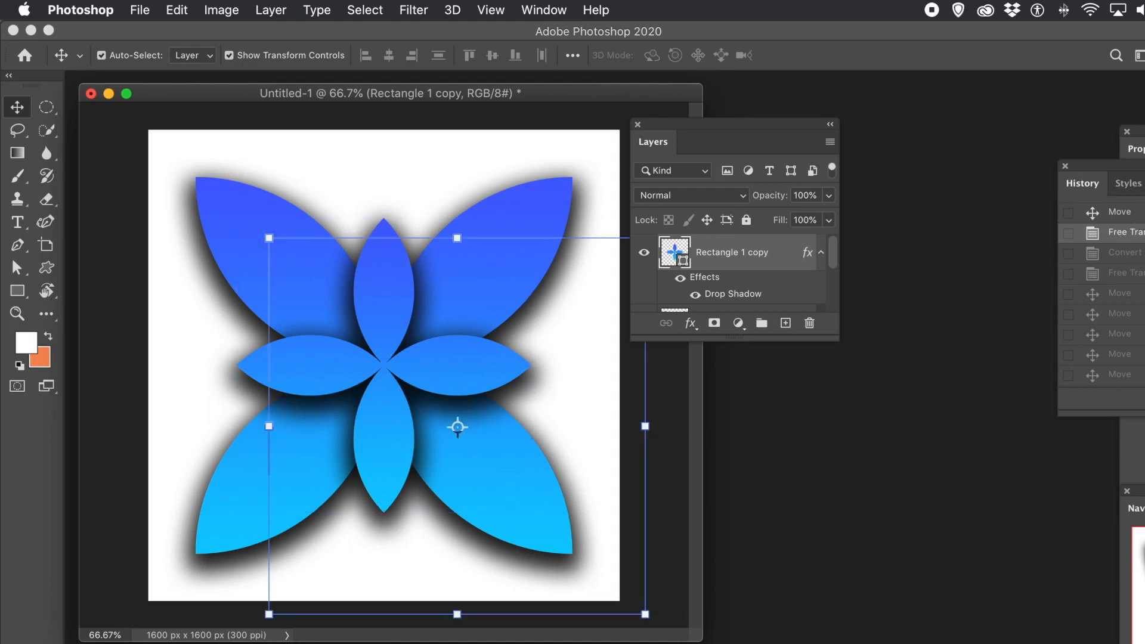
Revert to the preceding Move history state, centre the full-size petal copy on the original, and rotate it 45°
click(1132, 213)
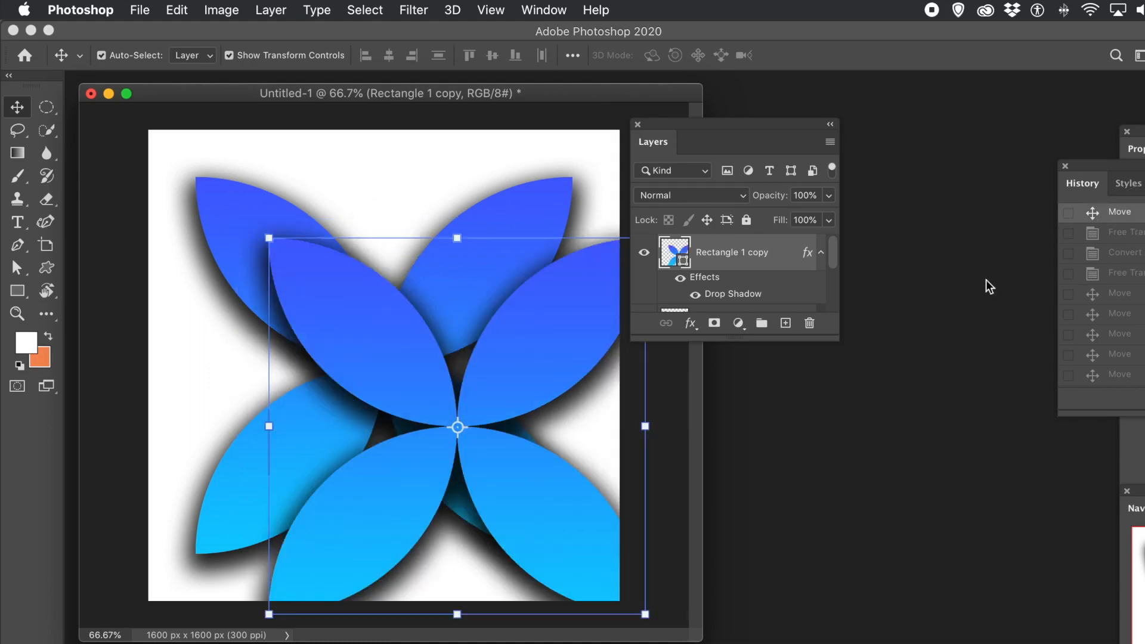
drag(504, 378, 440, 320)
drag(586, 166, 621, 379)
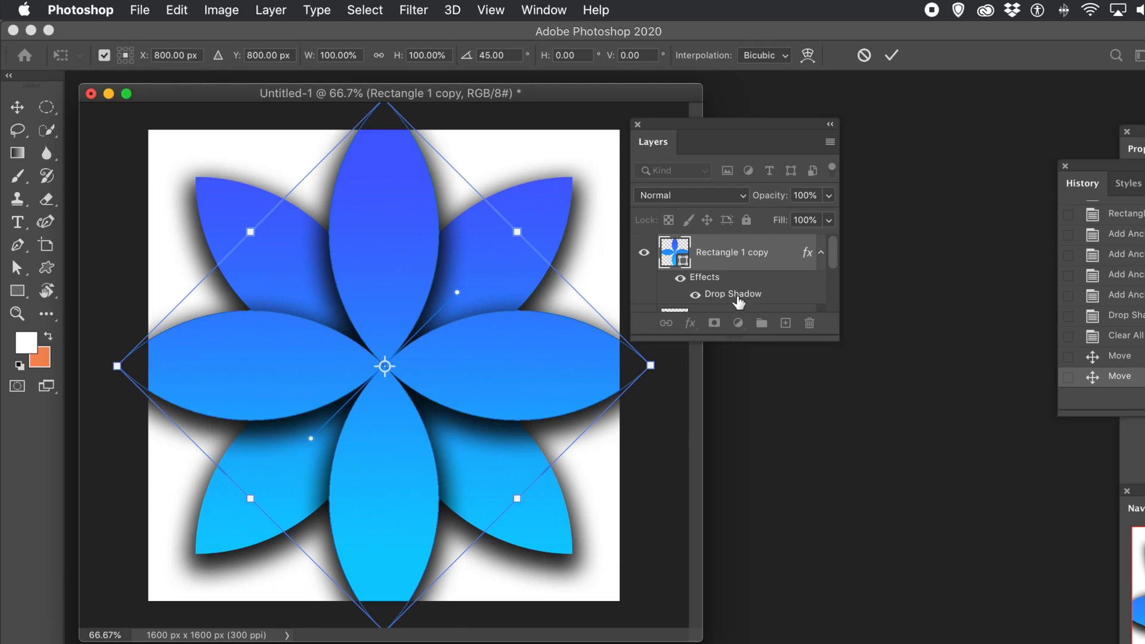
key(Return)
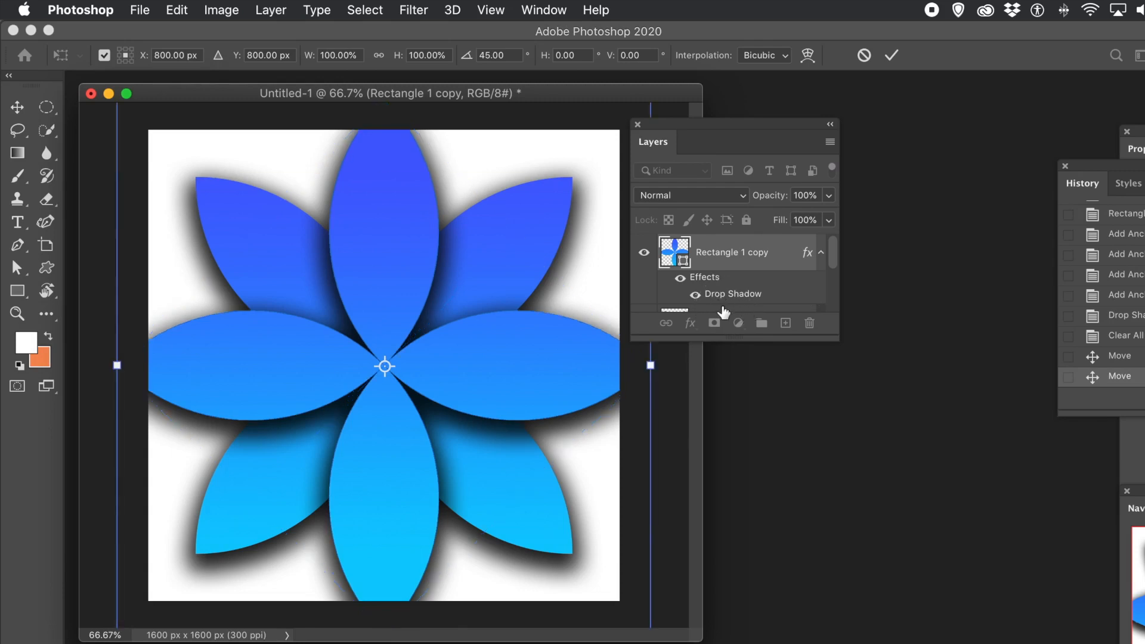
Select both petal shape layers and align them to each other by vertical and horizontal centers
drag(832, 259, 832, 278)
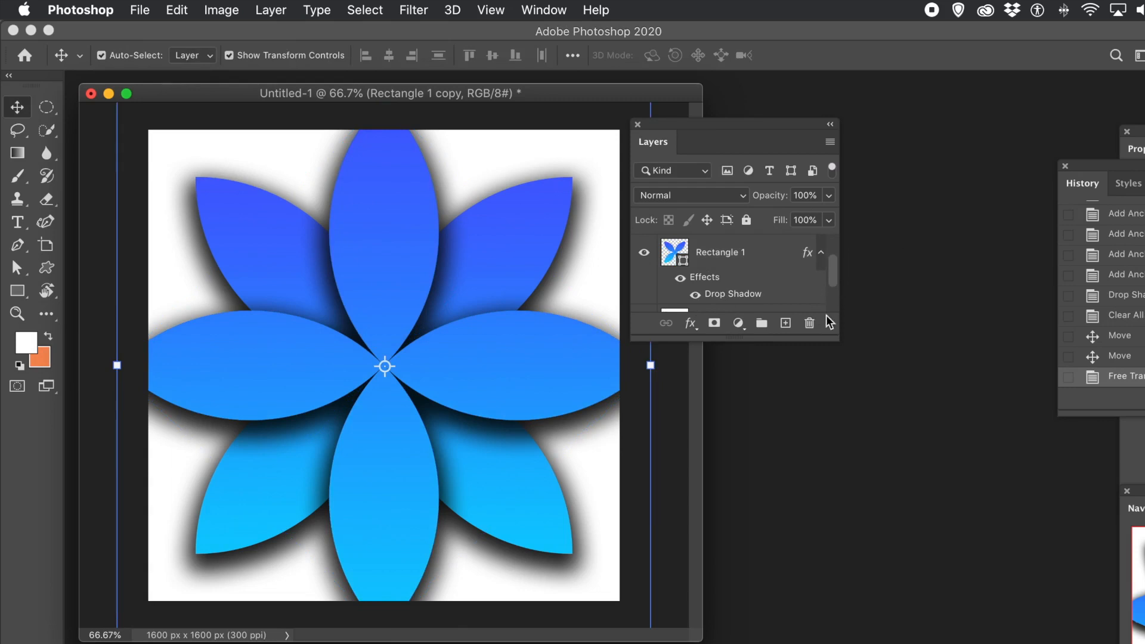
drag(834, 338, 890, 475)
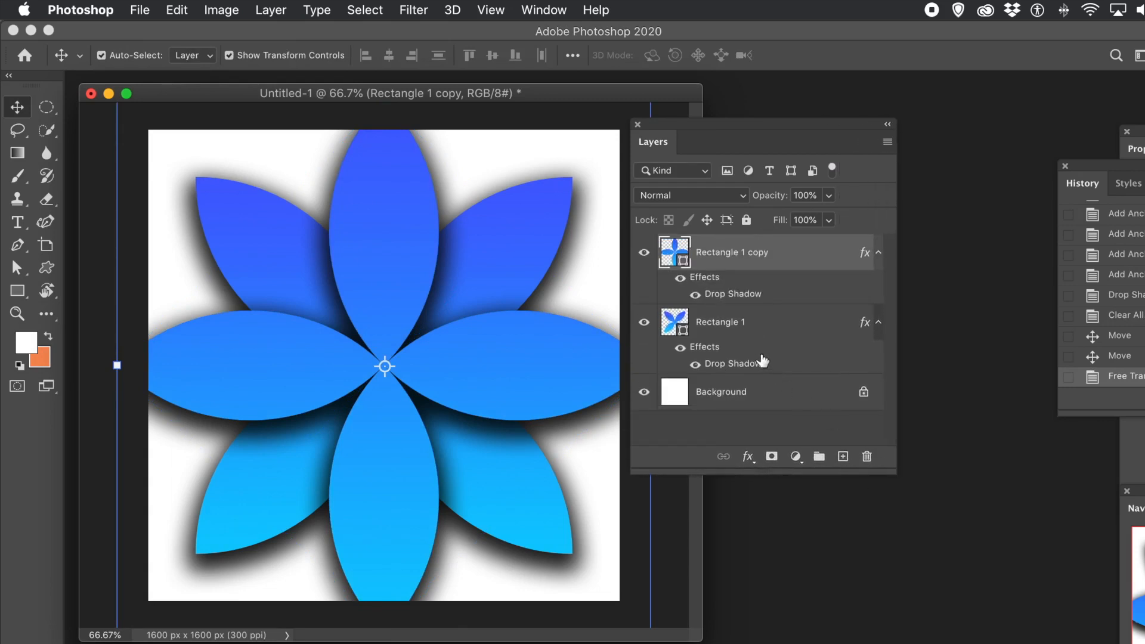
shift+click(727, 332)
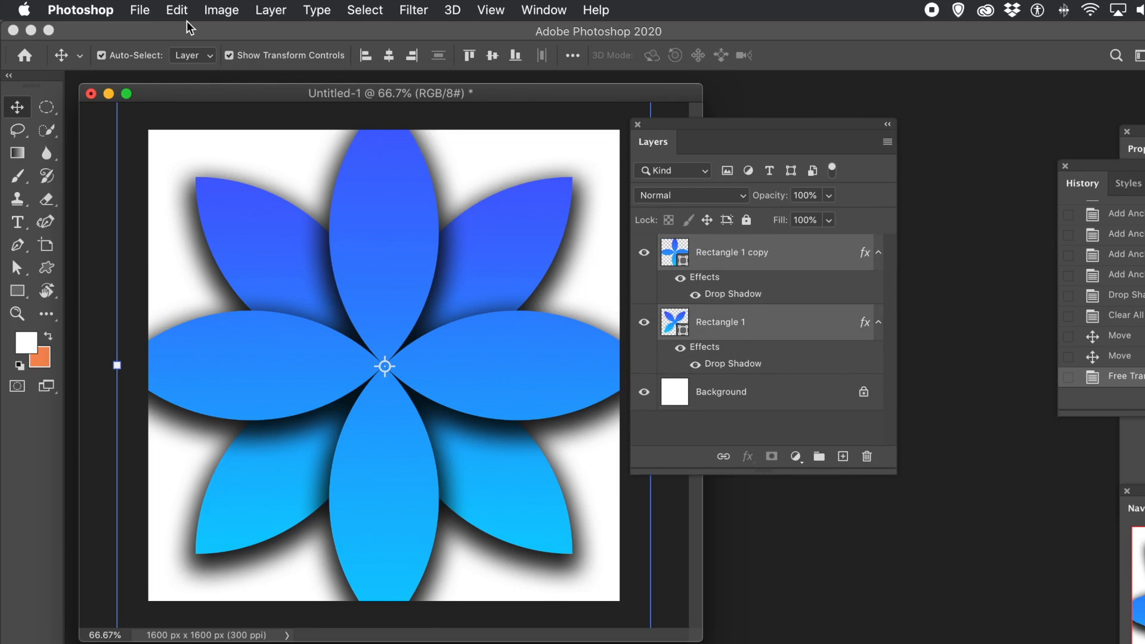
click(270, 12)
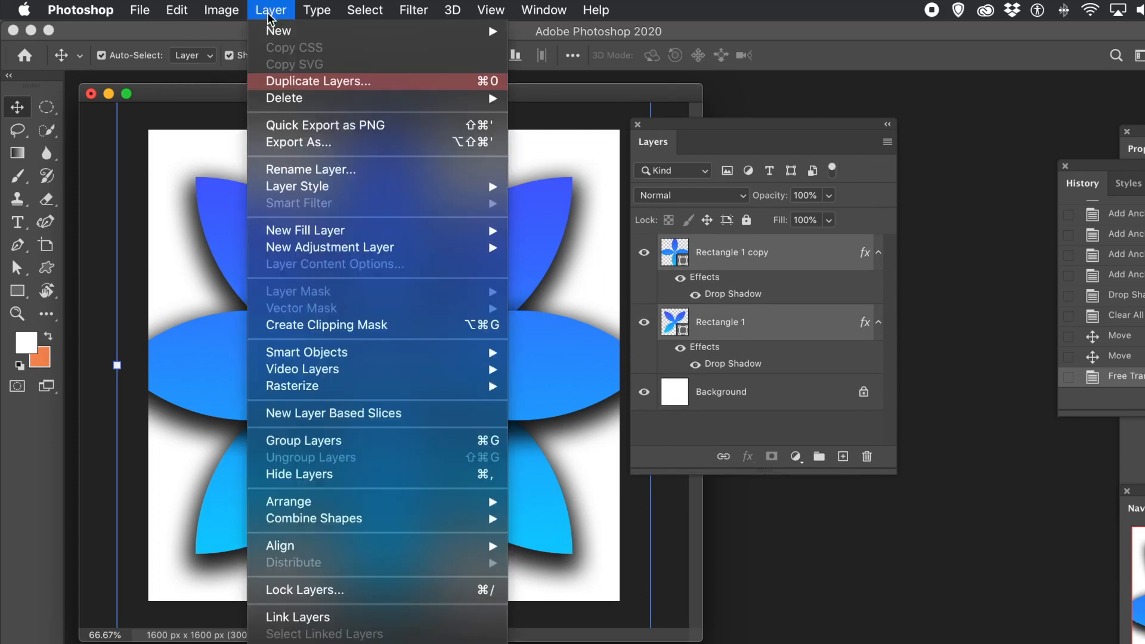
mouse_move(269, 38)
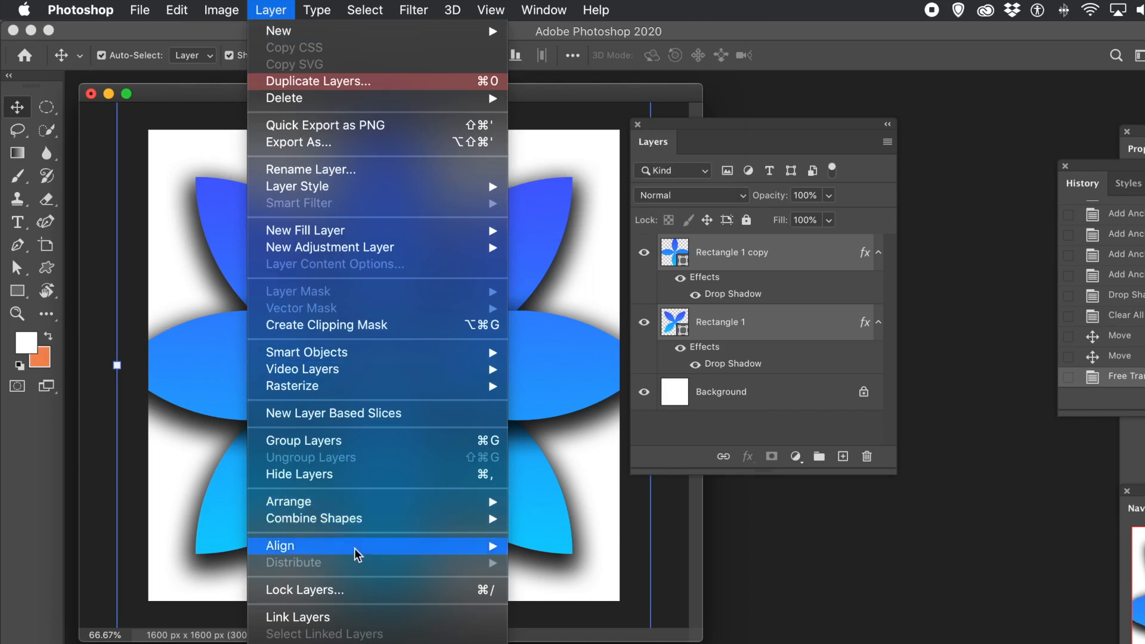
mouse_move(365, 551)
click(549, 563)
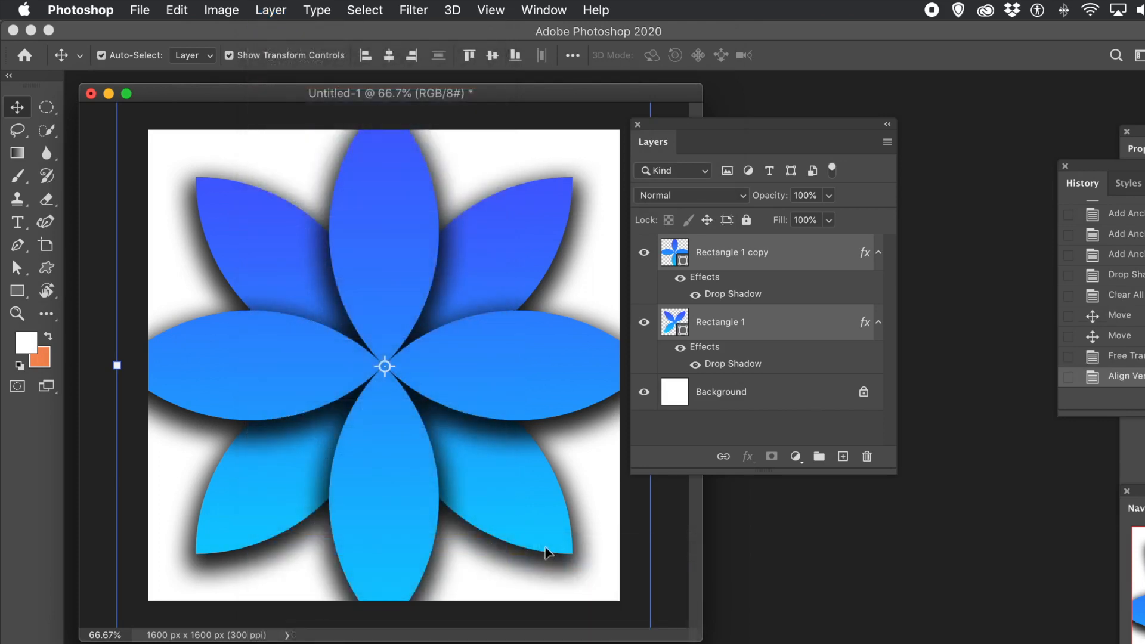
click(267, 10)
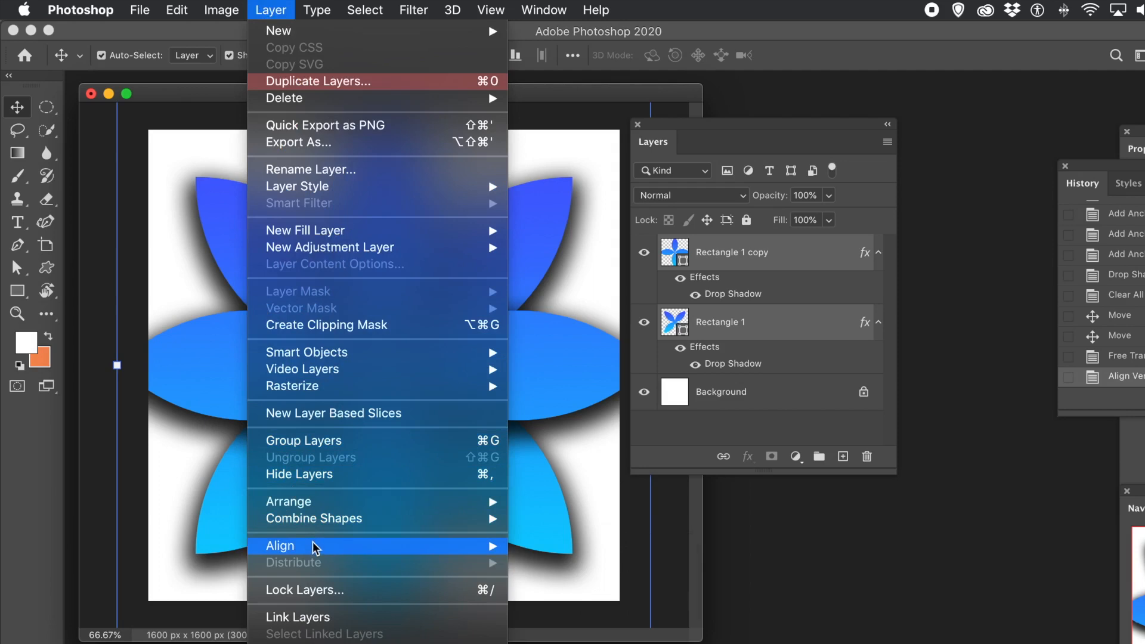
mouse_move(462, 542)
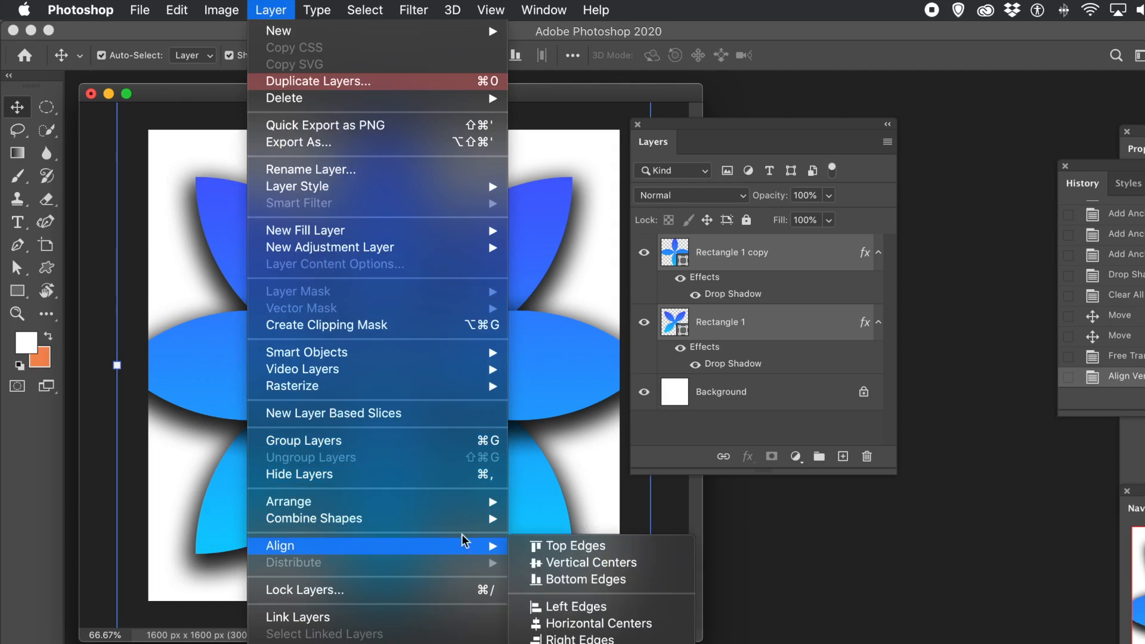
click(570, 623)
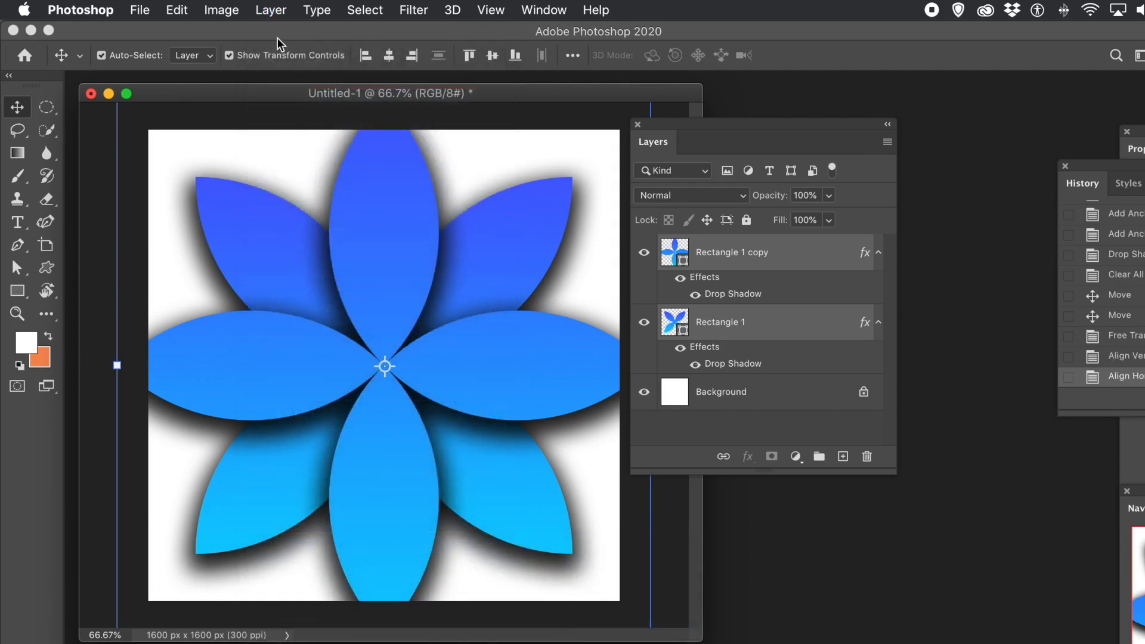
Convert the two aligned petal shapes into one smart object
click(273, 12)
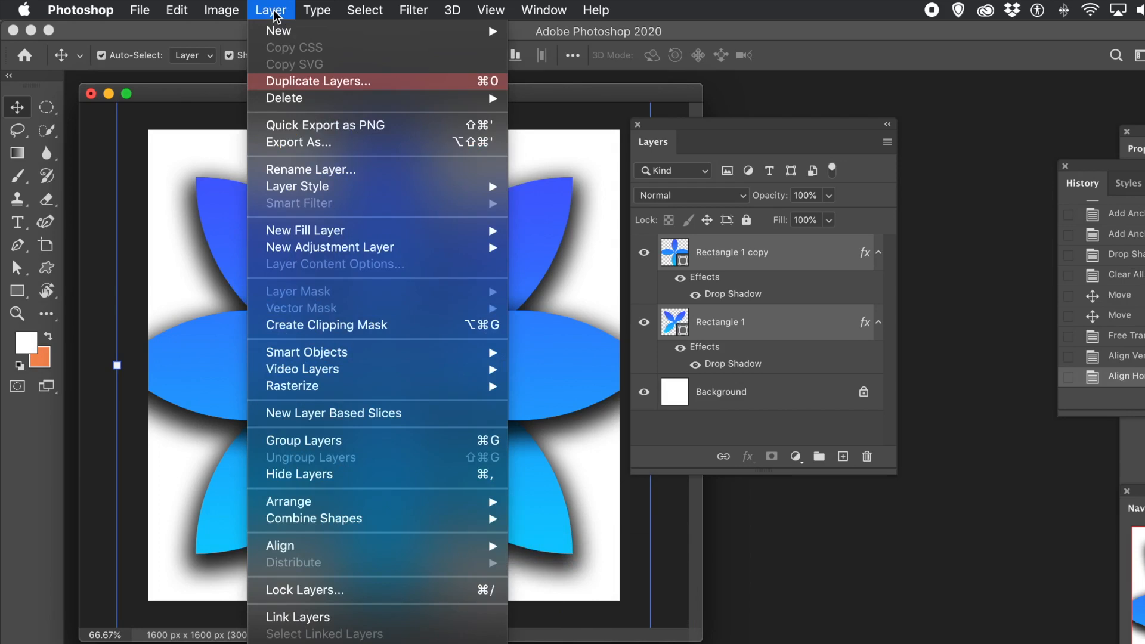
mouse_move(417, 357)
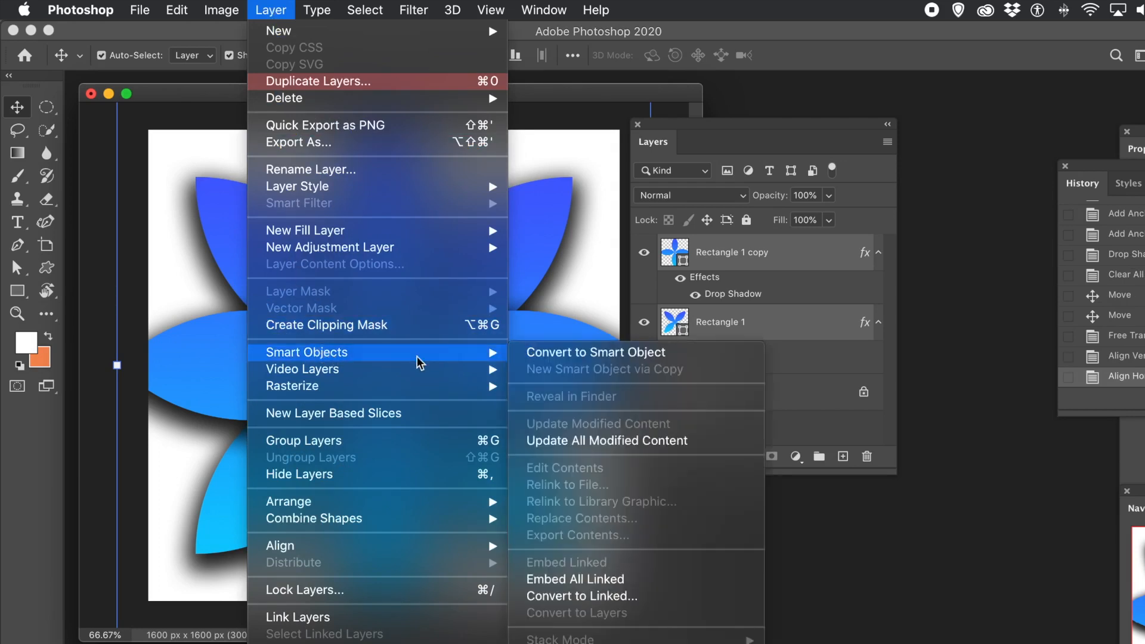
click(553, 354)
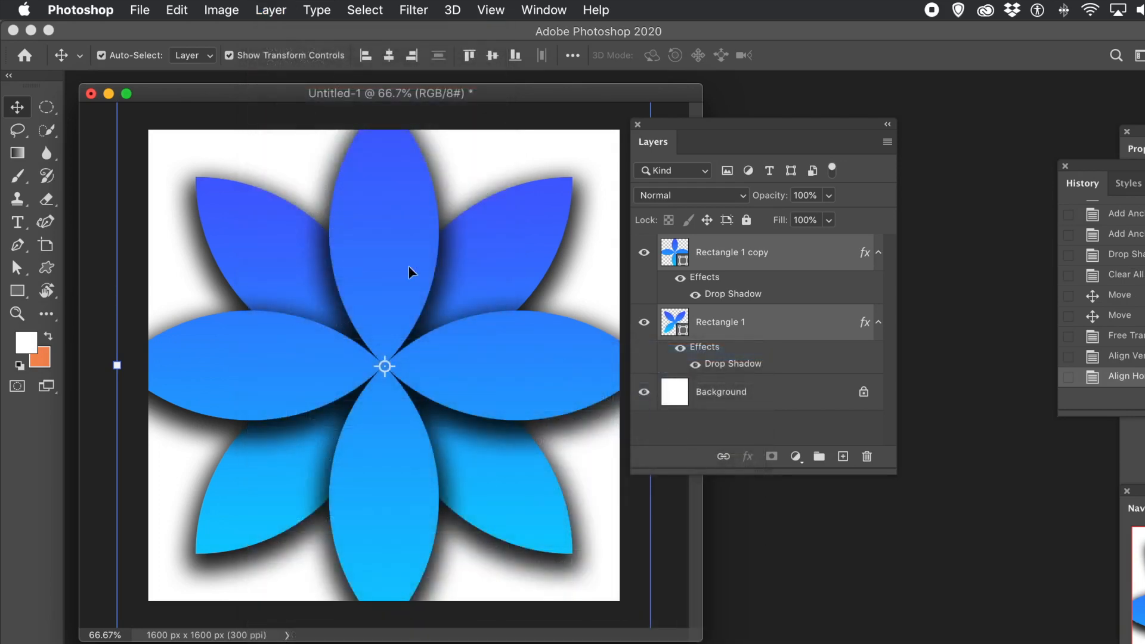
Scale the flower smart object to 63.61% and spread three overlapping duplicates of it over the canvas
drag(260, 240, 354, 353)
drag(182, 194, 396, 406)
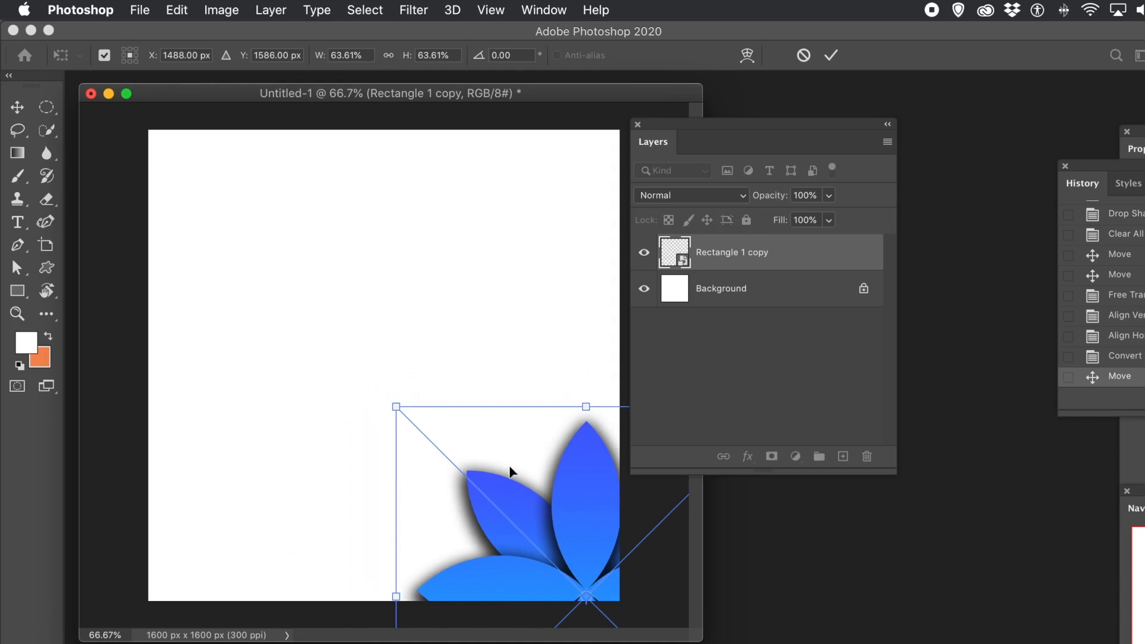
drag(588, 498, 386, 270)
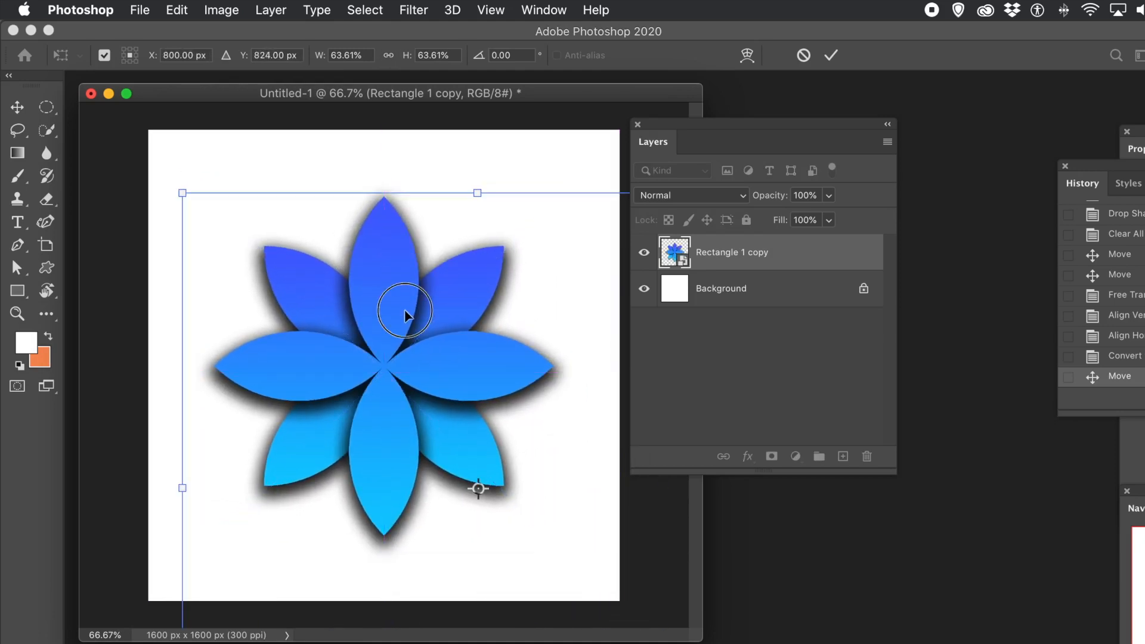
key(Return)
drag(379, 338, 465, 313)
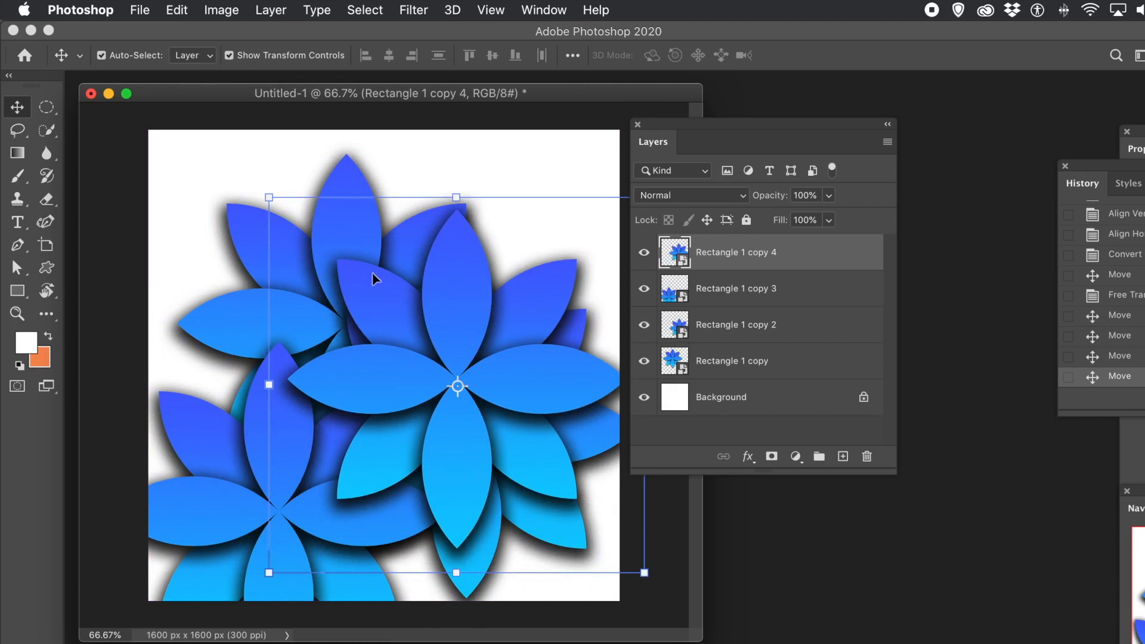
Scale the newest flower copy to 35.30%, place it in the canvas's upper-right corner, and deselect it
drag(269, 196, 450, 362)
drag(546, 447, 503, 214)
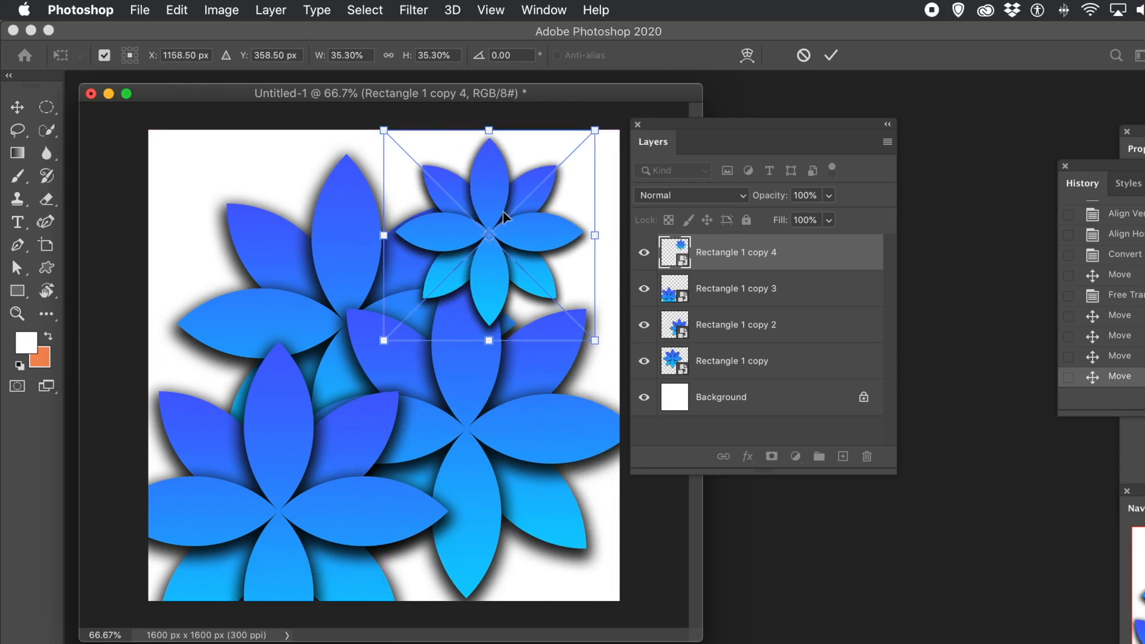
key(Return)
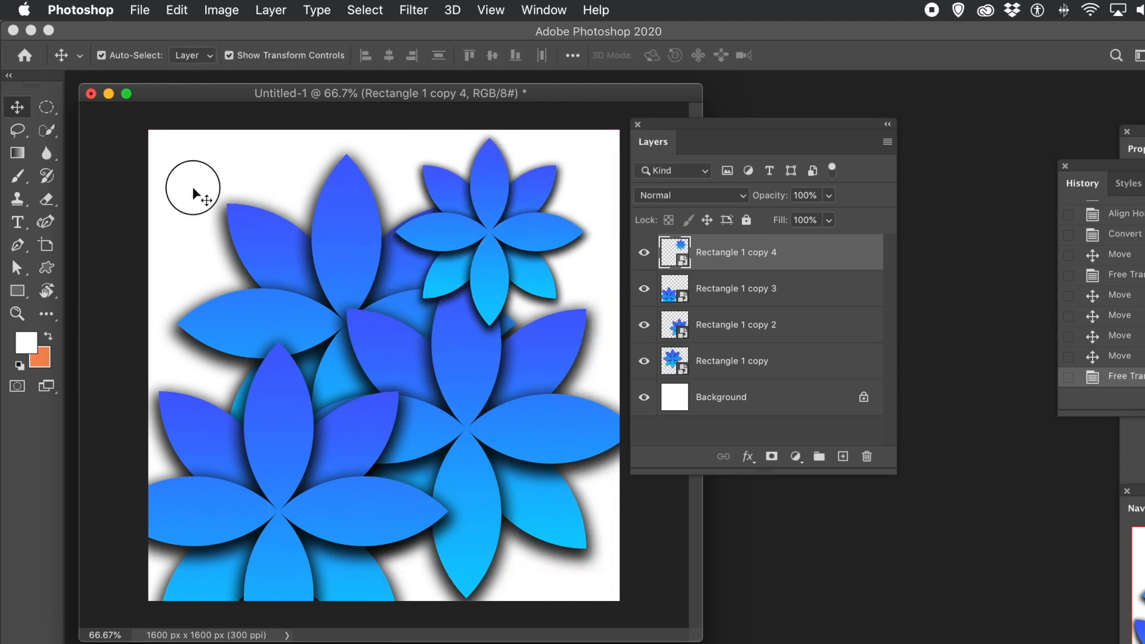
click(193, 194)
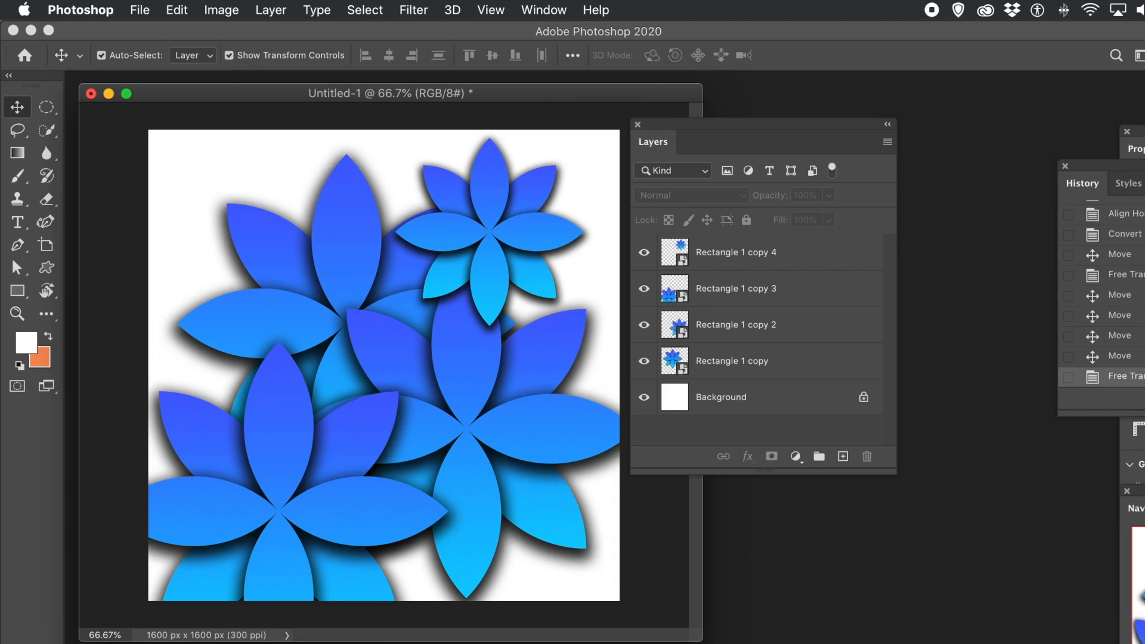
Revert the document to the history state in which the guides were cleared around the single four-petal shape
scroll(1109, 292, up, 3)
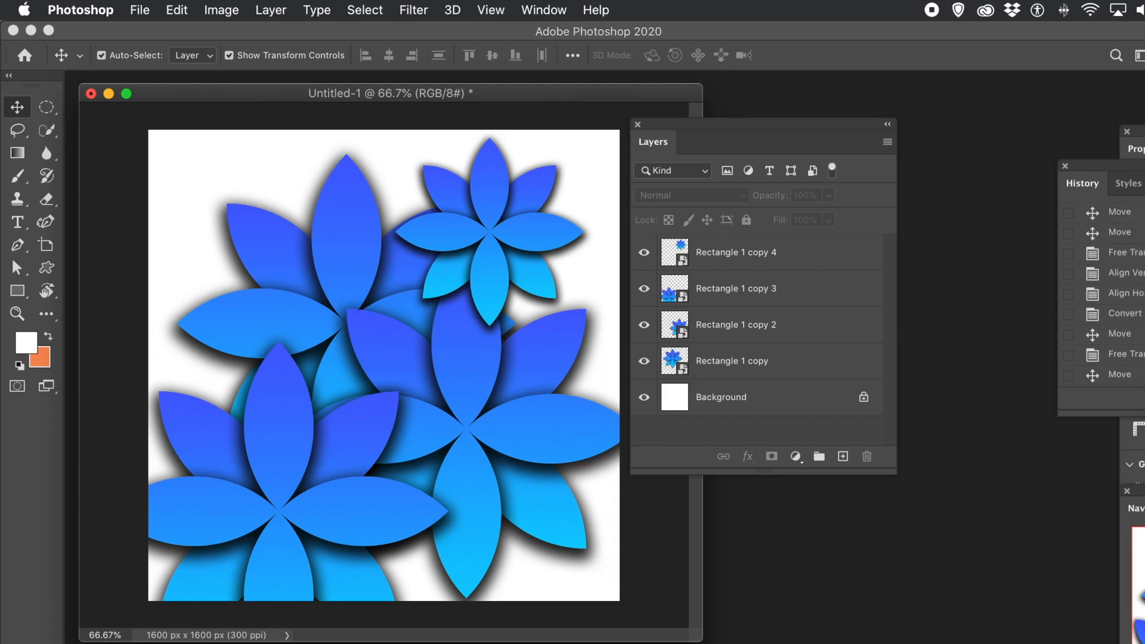
scroll(1109, 292, up, 5)
scroll(1109, 293, up, 2)
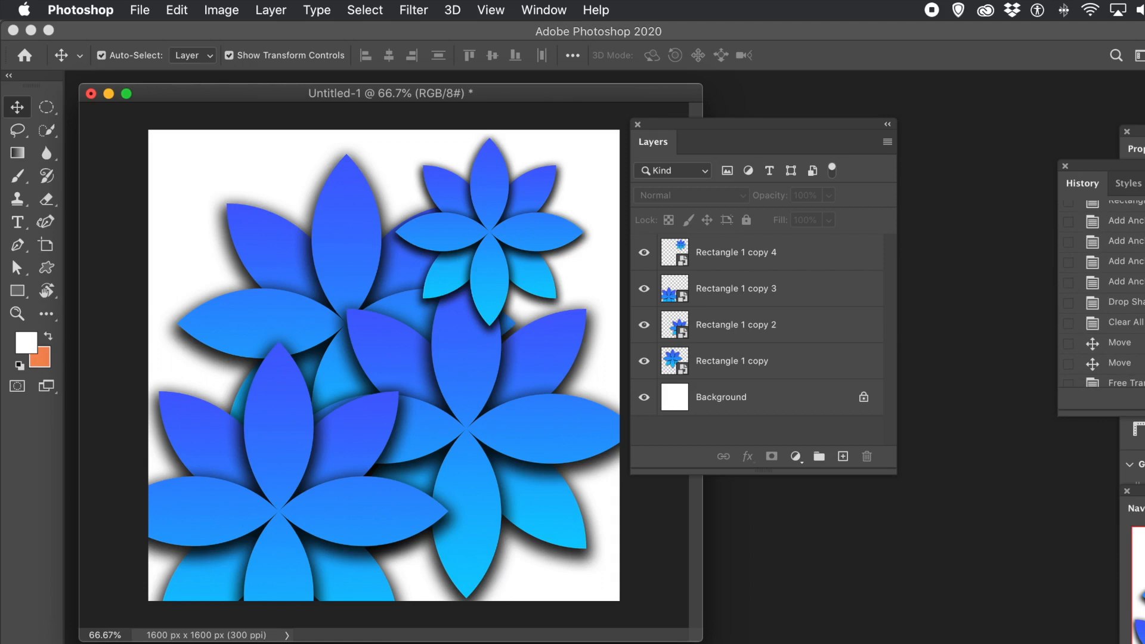
click(1121, 302)
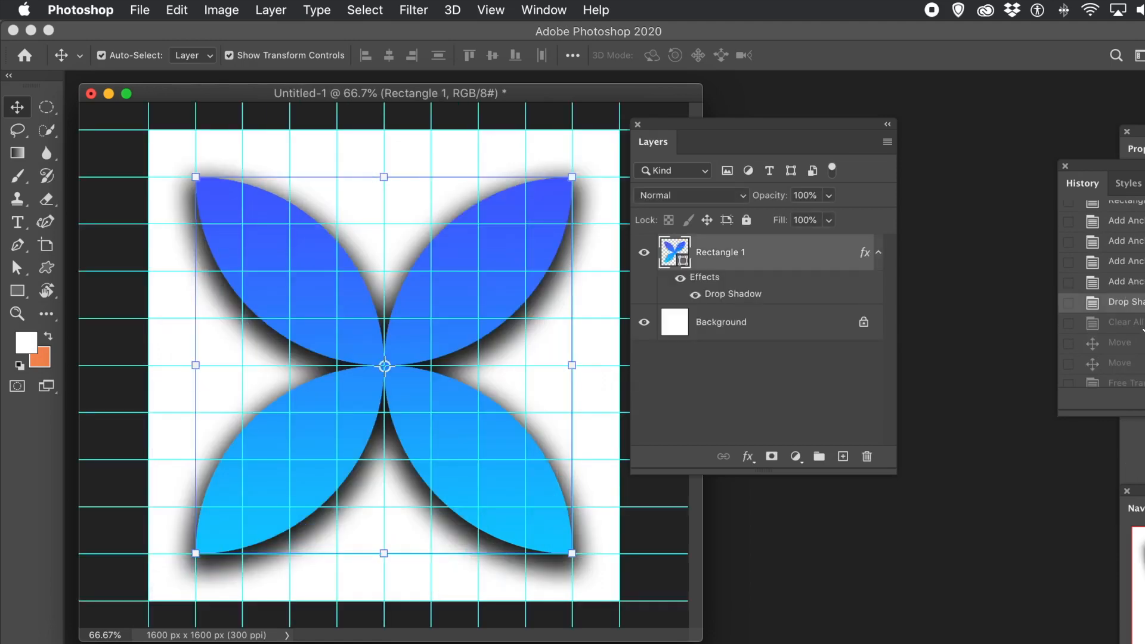
click(1142, 327)
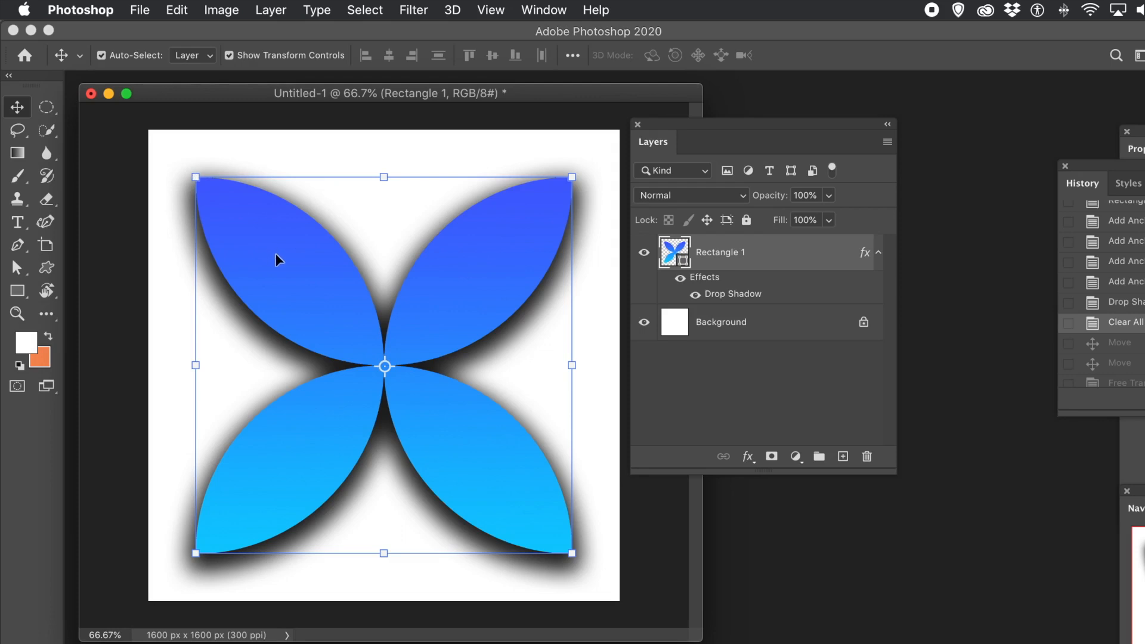
Duplicate the four-petal shape, shrink the copy proportionally, and centre it on the original
drag(332, 289, 277, 235)
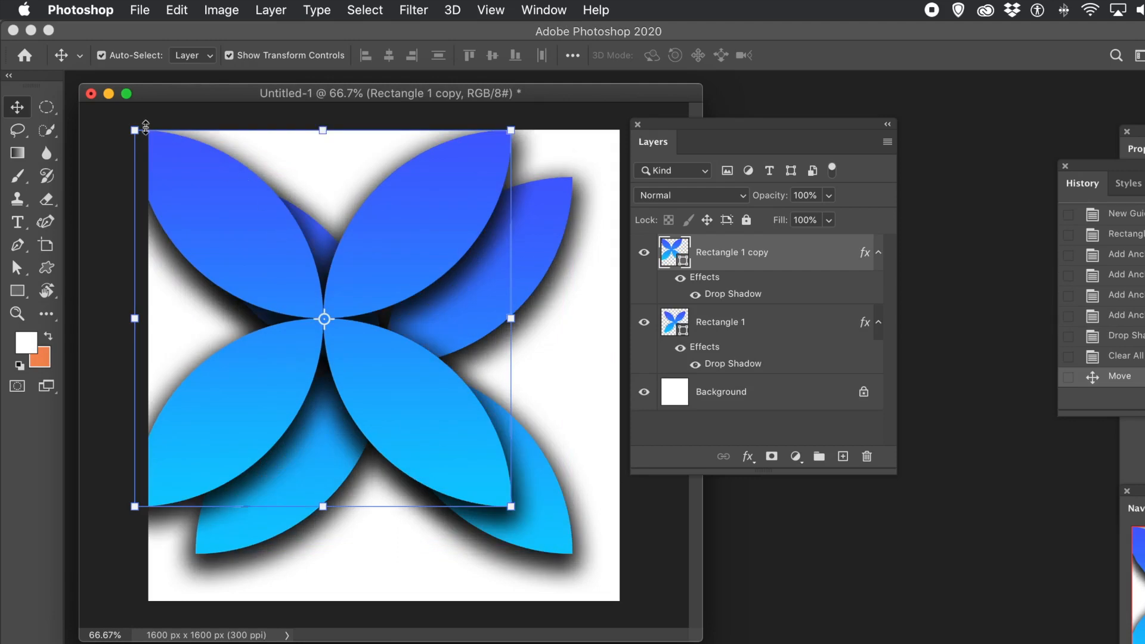
drag(134, 129, 237, 231)
drag(415, 364, 417, 353)
key(Return)
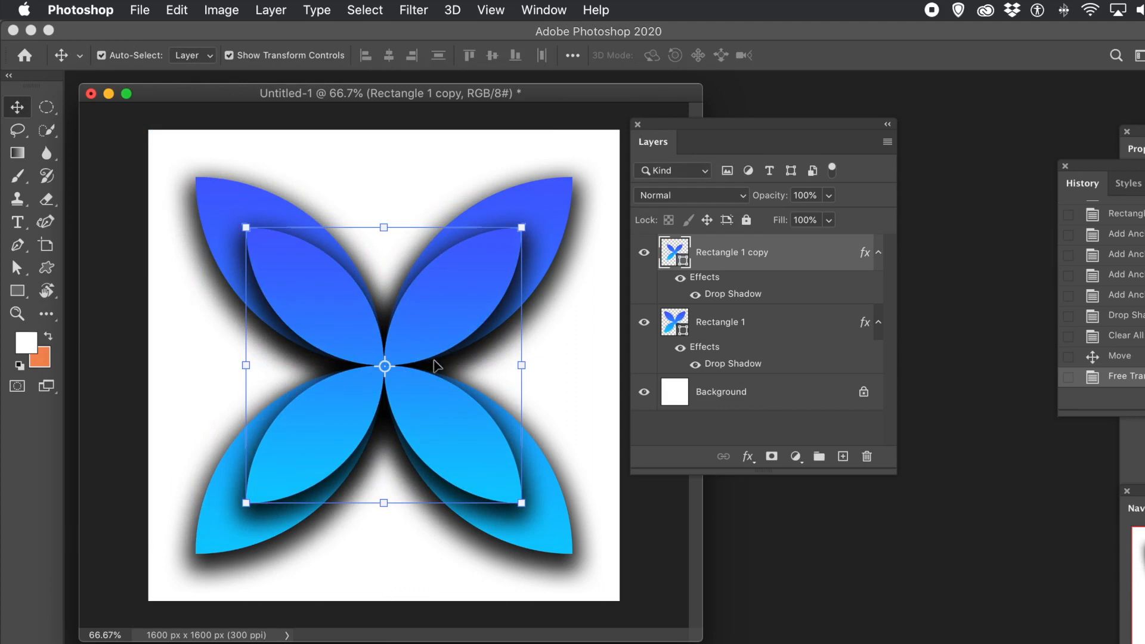
Duplicate the smaller petal copy, shrink this second copy further, and centre it on the petals beneath
drag(435, 354, 475, 391)
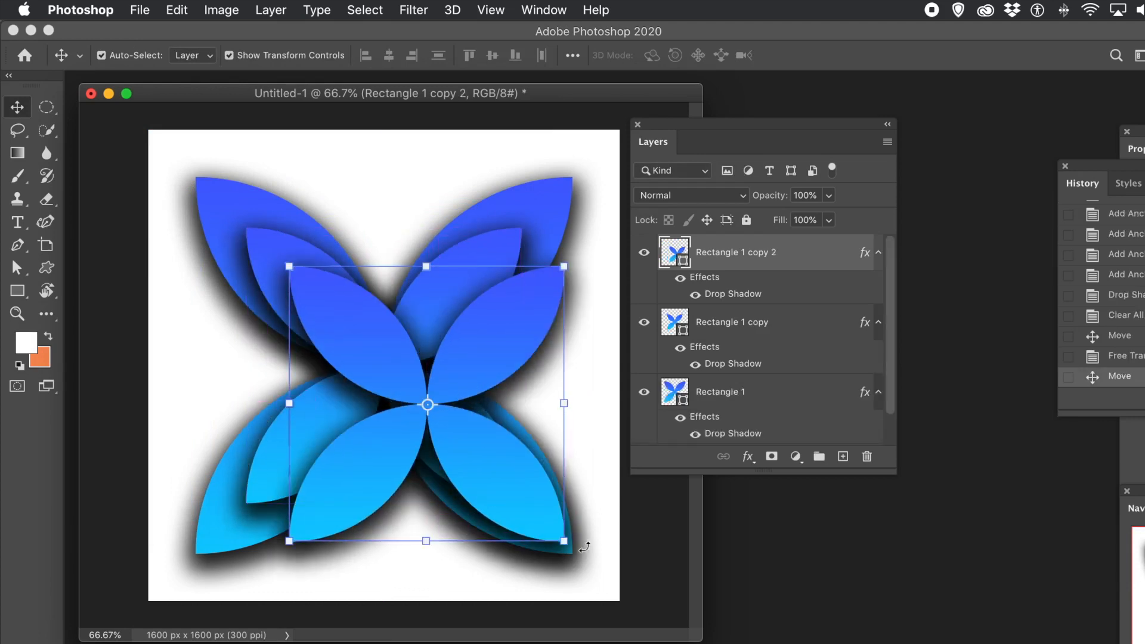
drag(562, 541, 470, 448)
mouse_move(395, 305)
mouse_down()
mouse_move(395, 334)
mouse_move(399, 311)
mouse_up()
key(Return)
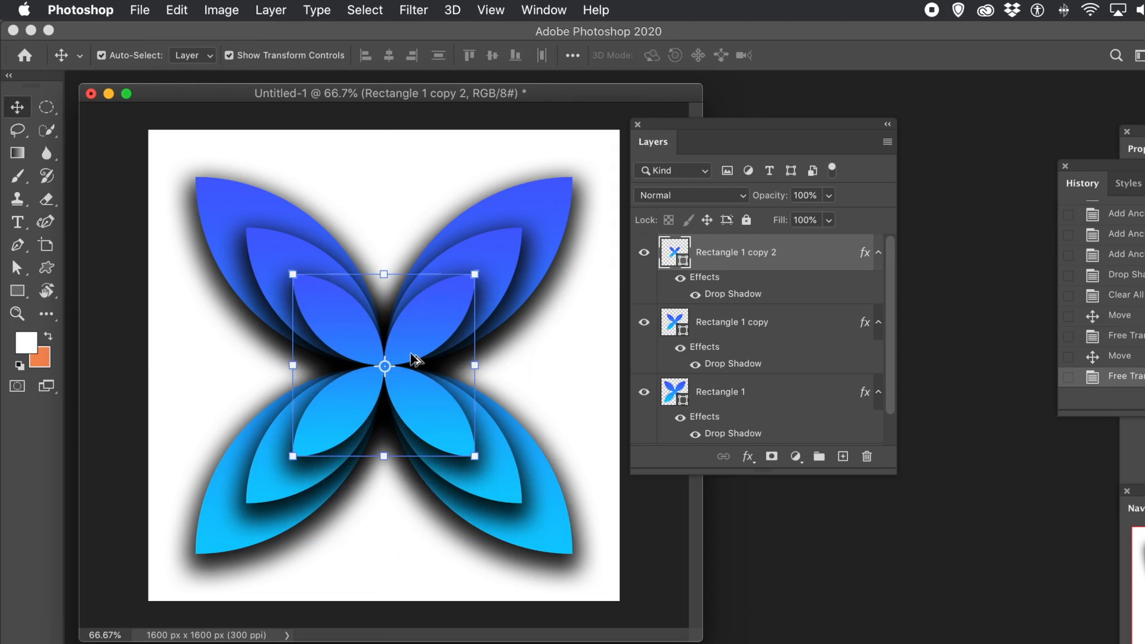
Duplicate the innermost petals again, scale the third copy to about 54%, and centre it on the stack
drag(435, 378, 474, 424)
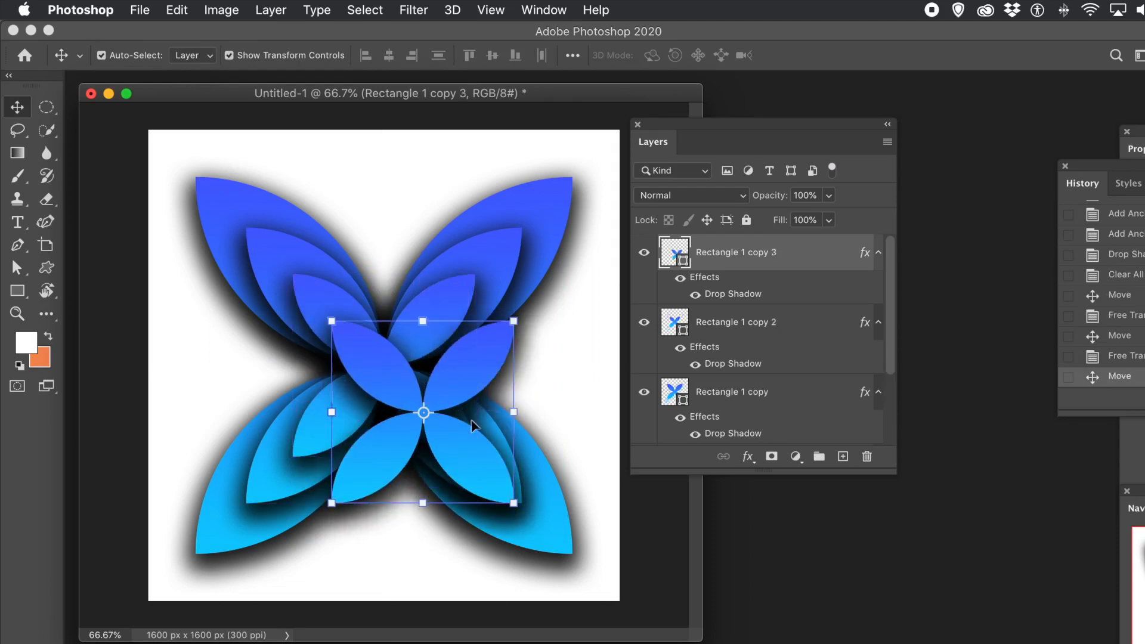
drag(513, 504, 429, 419)
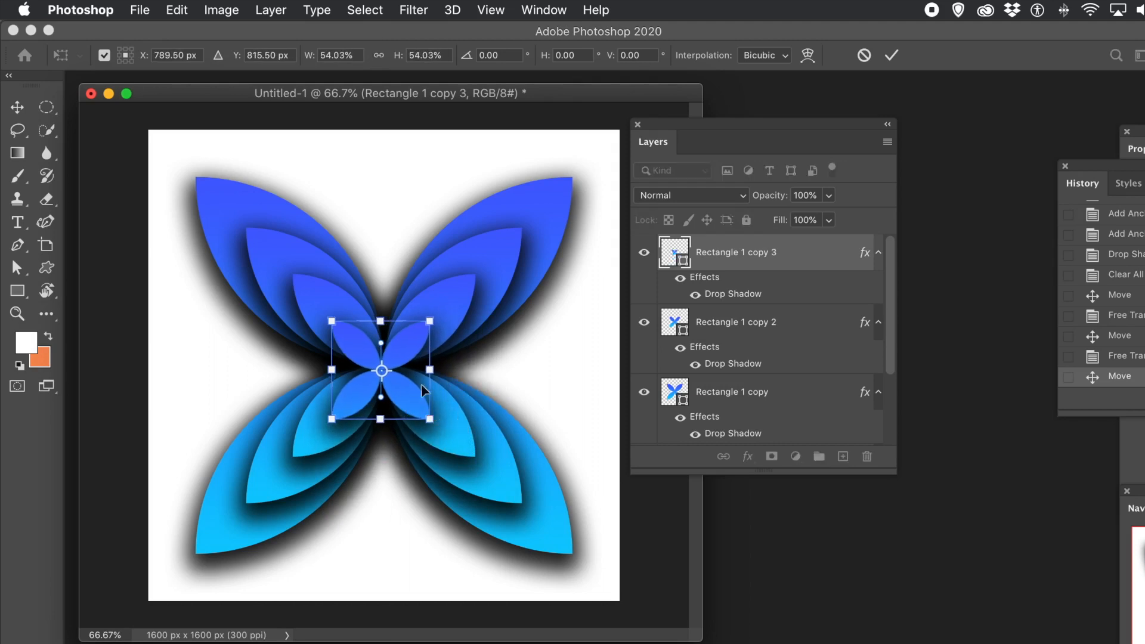
drag(402, 349, 400, 345)
drag(404, 344, 413, 345)
key(Return)
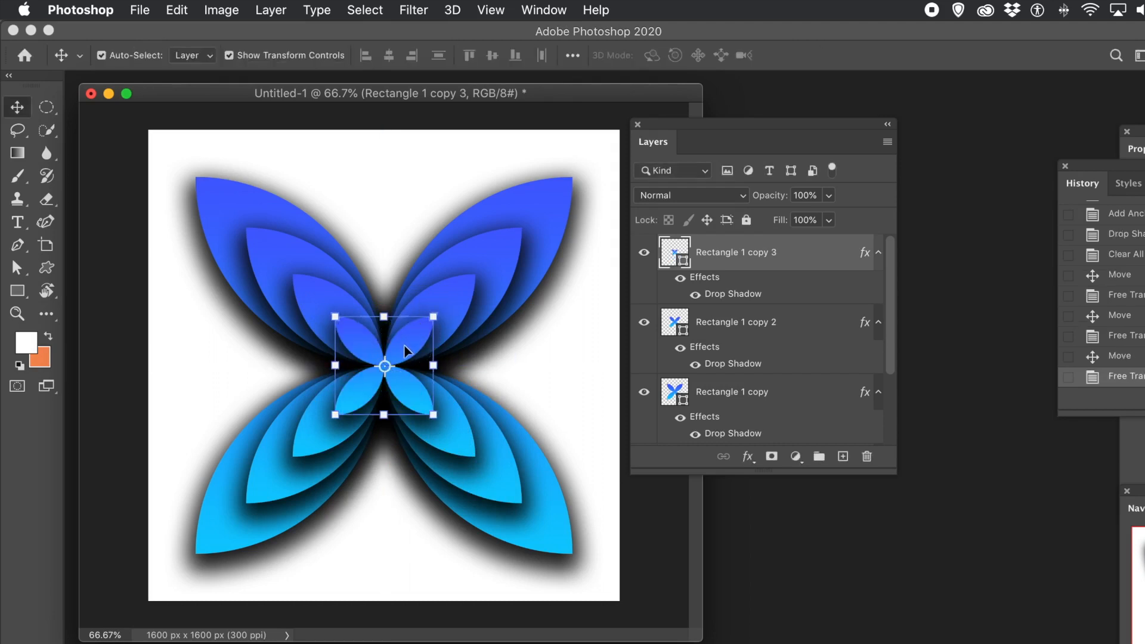
Add a fourth copy of the innermost petals, scaled to 59.10% and centred on the stack
drag(405, 357, 438, 391)
key(ctrl+t)
drag(475, 454, 434, 416)
drag(427, 377, 409, 352)
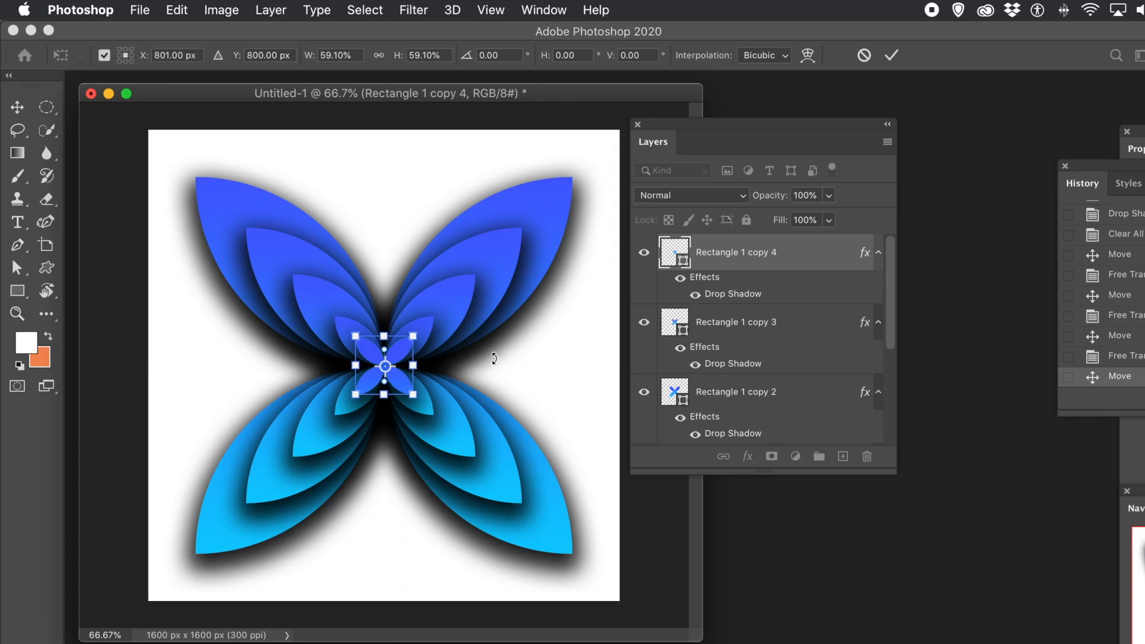
key(Return)
Commit the innermost copy's scaling, then convert all the nested petal layers together into one smart object
click(546, 379)
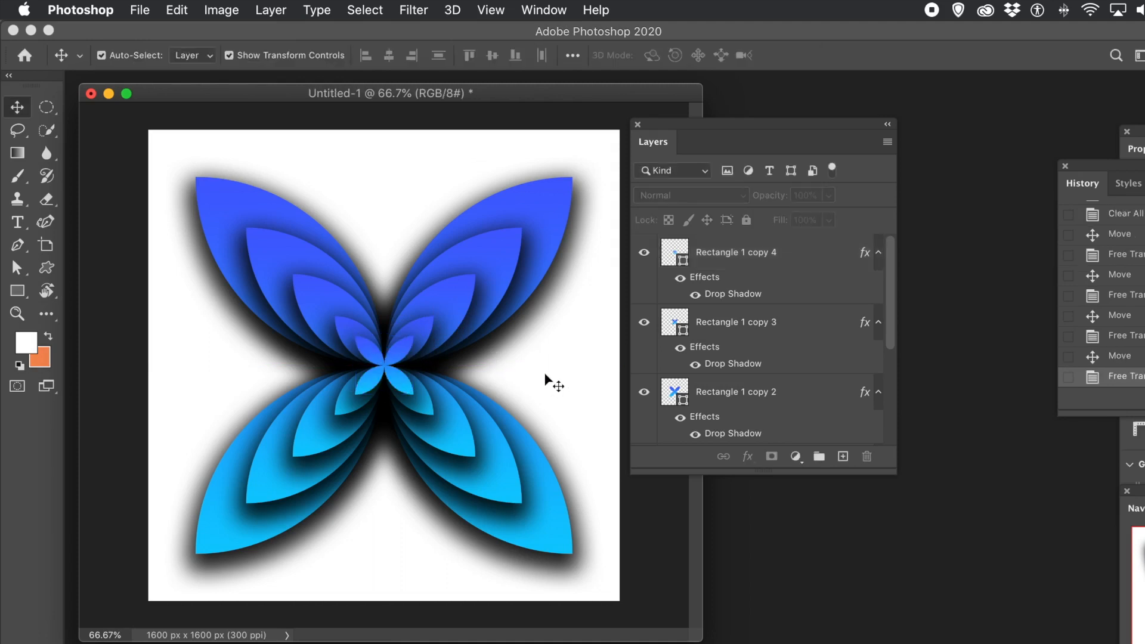
drag(153, 119, 615, 638)
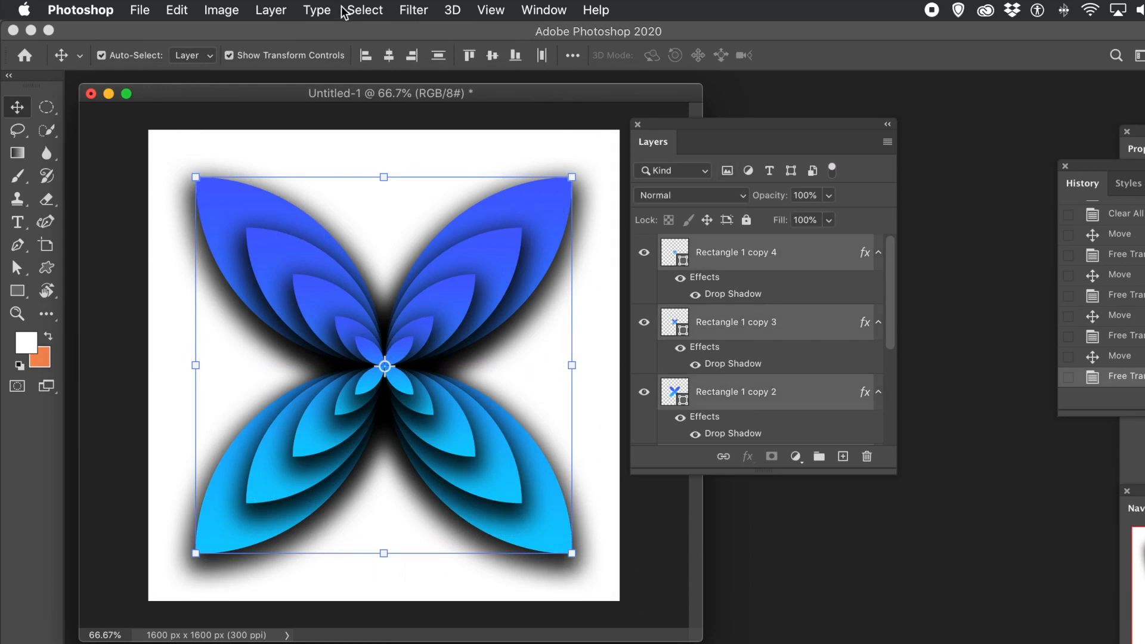
click(272, 13)
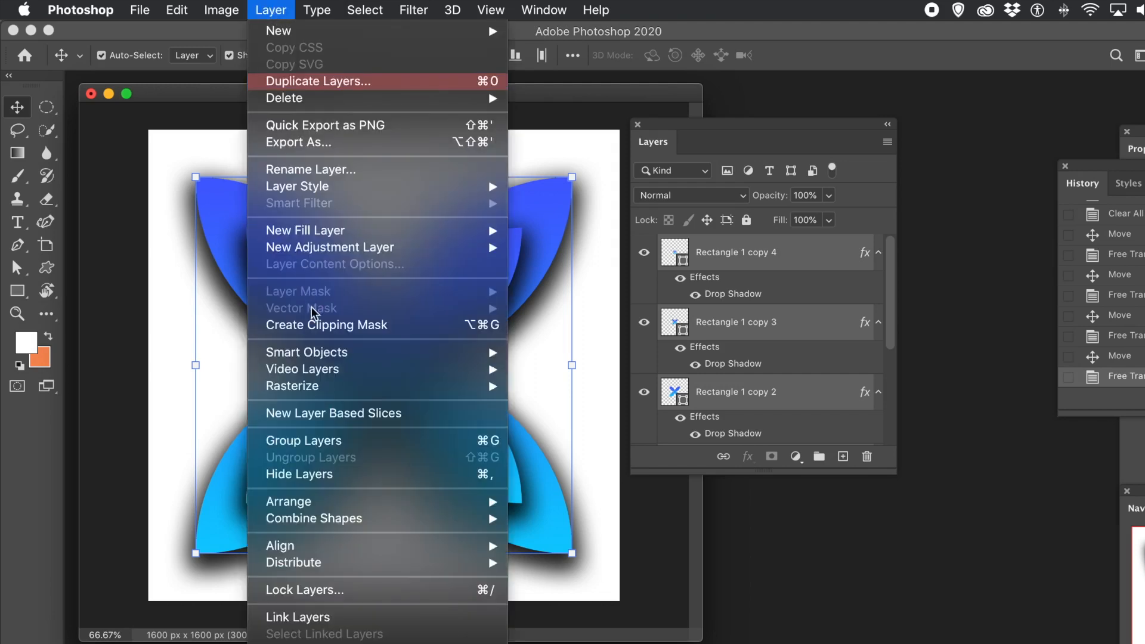
mouse_move(319, 356)
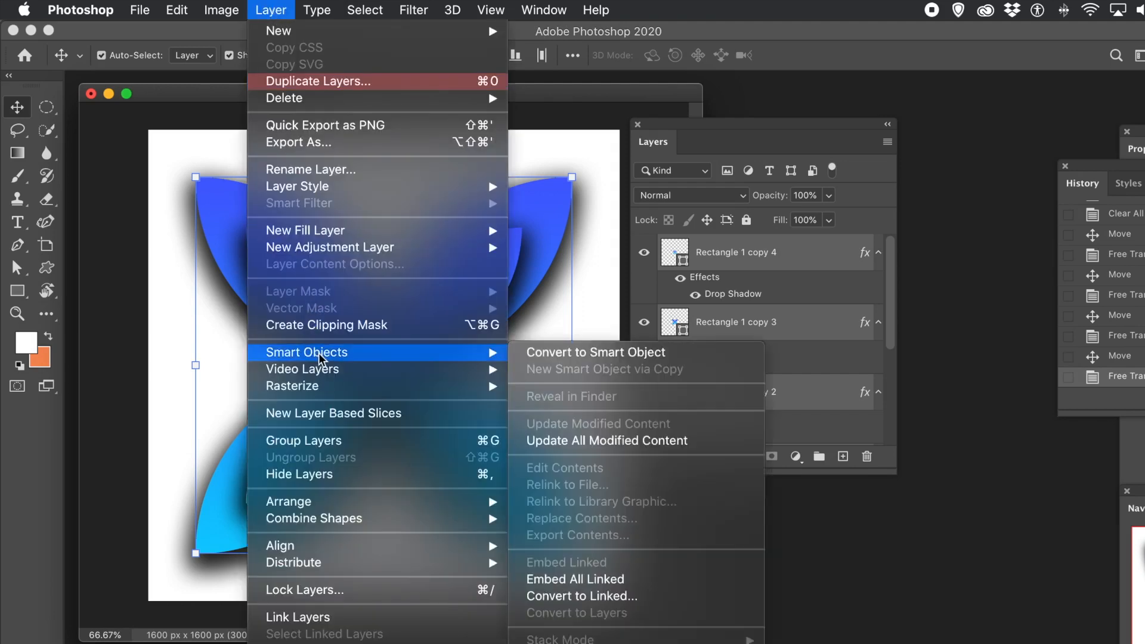
click(548, 352)
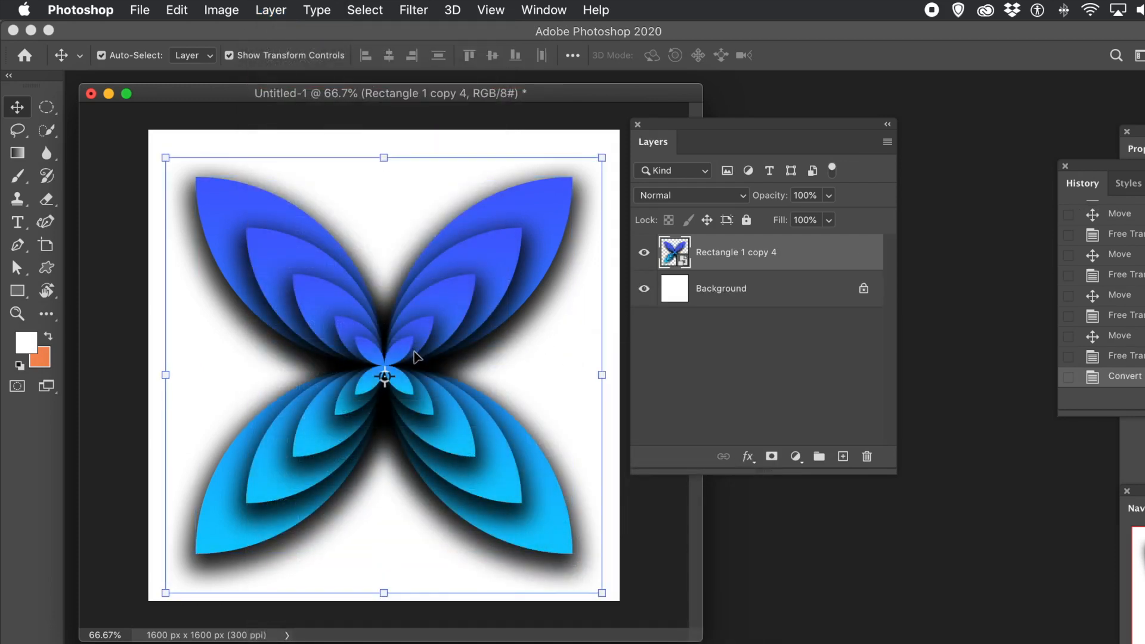
Scatter overlapping duplicates of the petal smart object across the canvas until they cover most of it, and deselect everything
drag(416, 353, 315, 279)
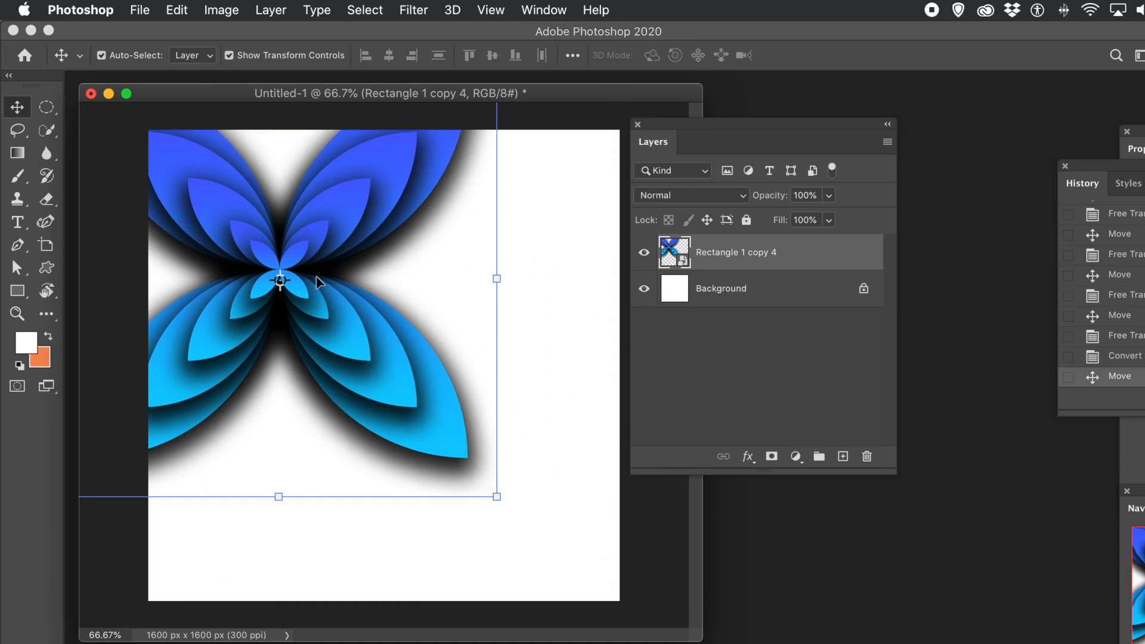
drag(319, 238, 489, 138)
drag(520, 172, 339, 179)
drag(371, 225, 609, 524)
click(251, 400)
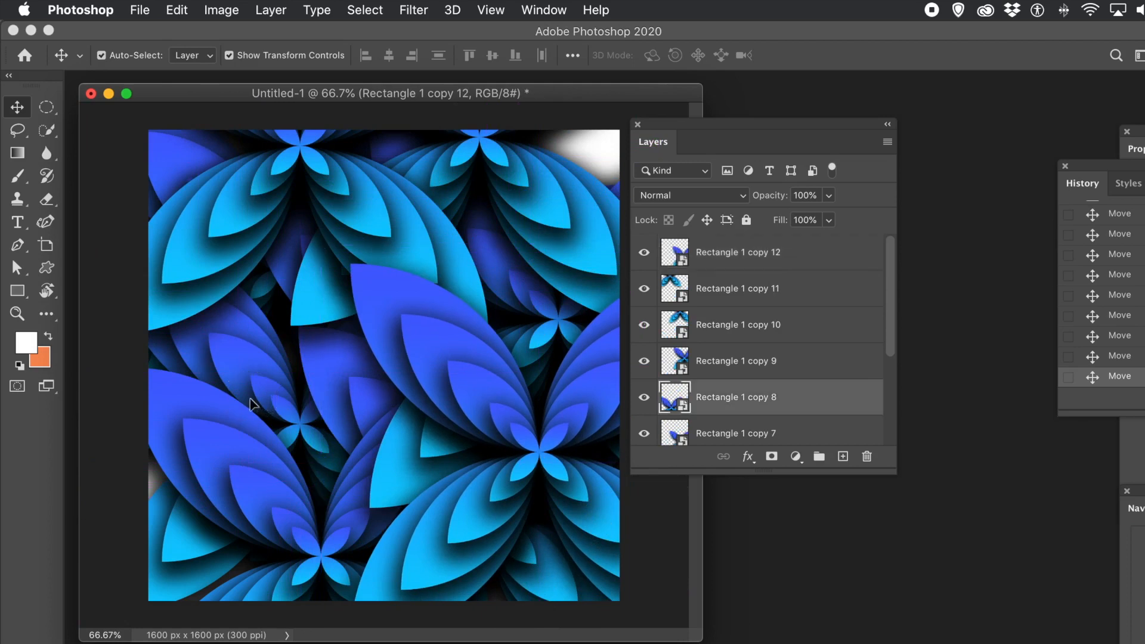
click(98, 275)
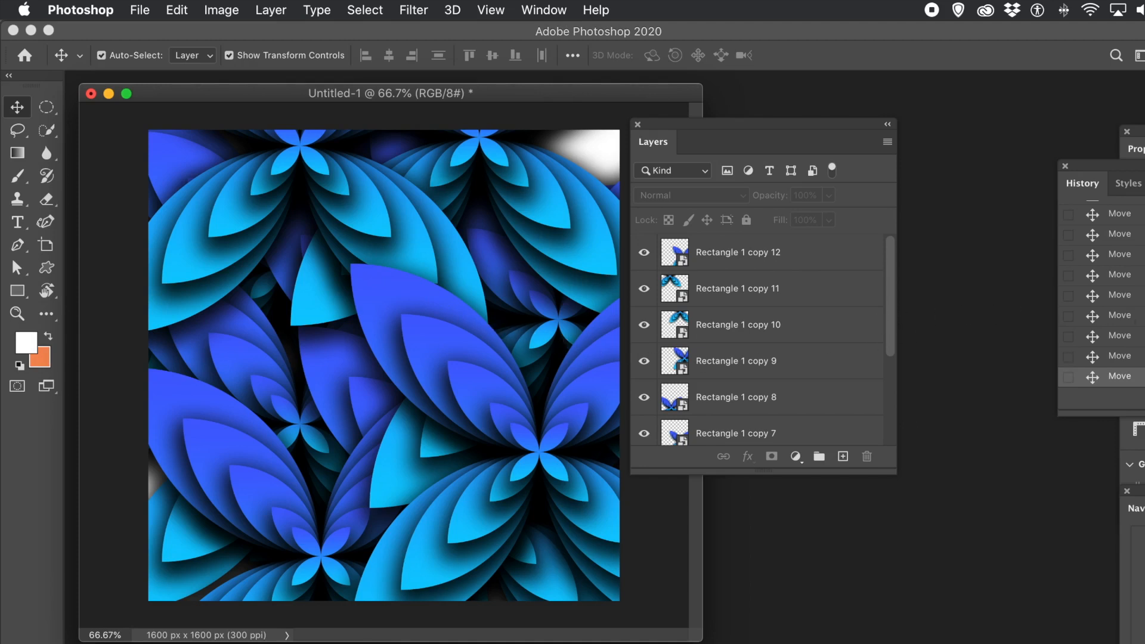
Return the document to the state right after the smart object conversion and delete the Background layer
scroll(1100, 292, up, 3)
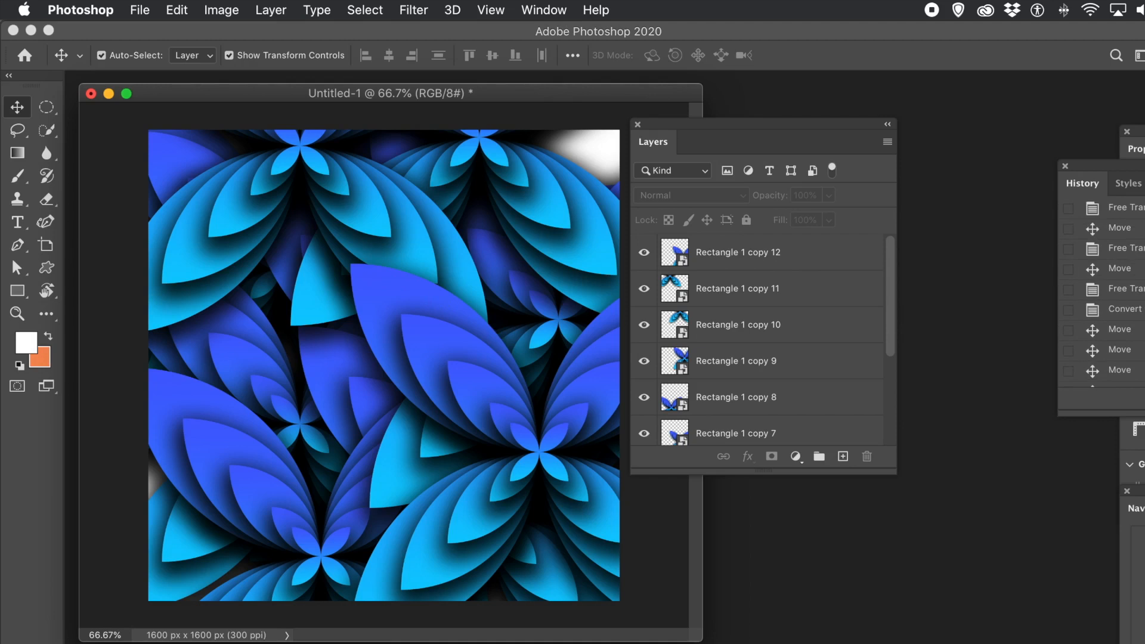
click(1136, 309)
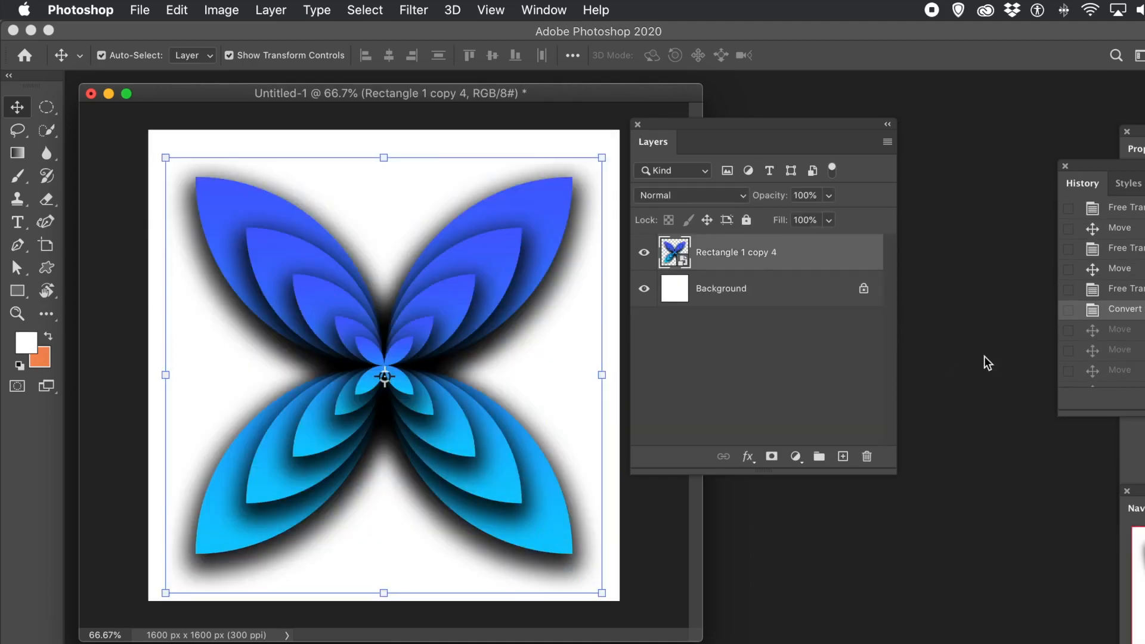
click(726, 302)
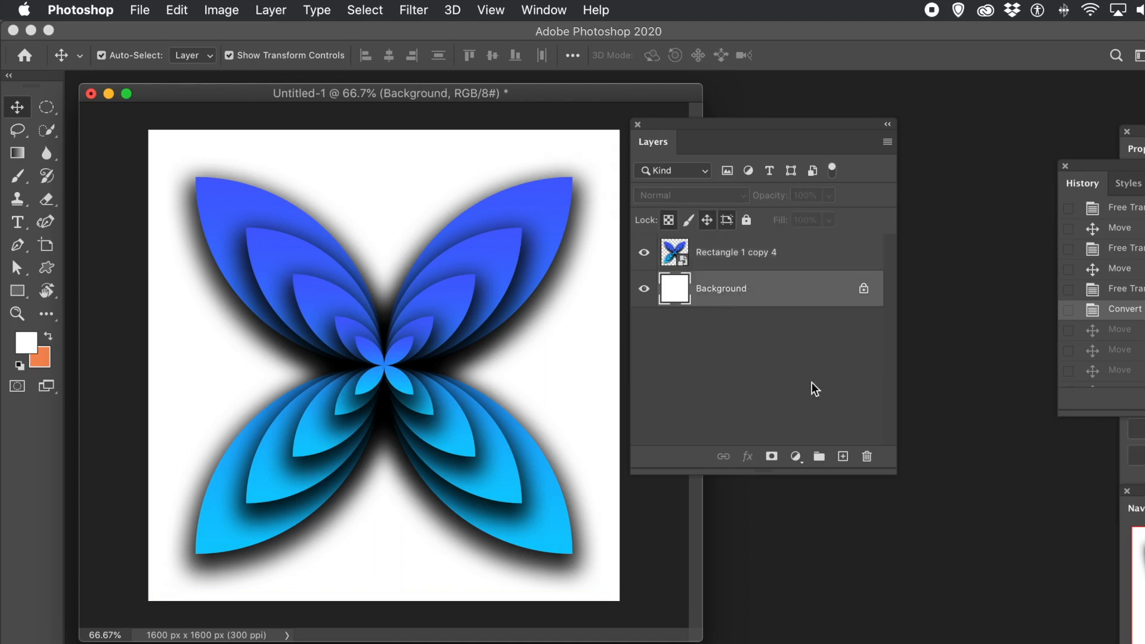
click(867, 457)
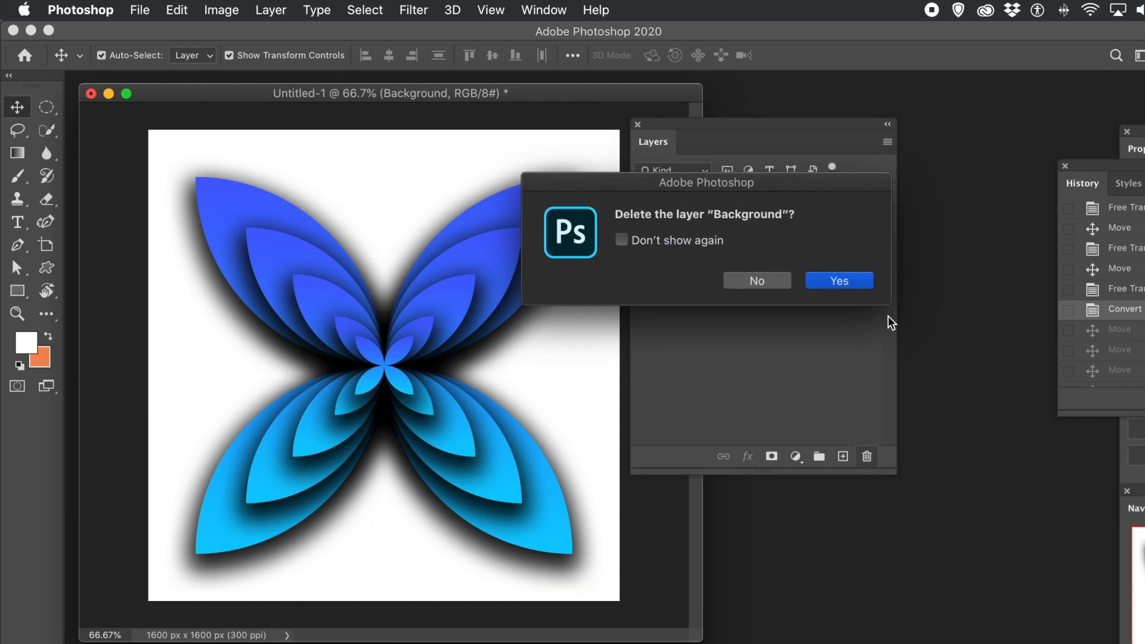
click(846, 291)
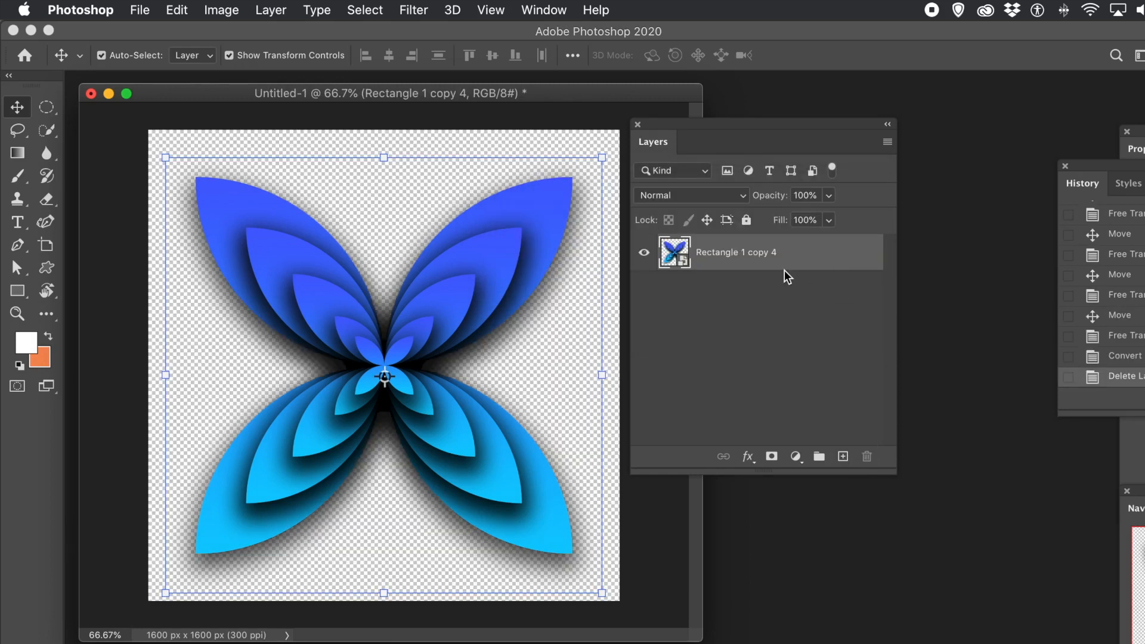
Define the nested petal artwork as a pattern, then revert the document to its original blank state
click(179, 10)
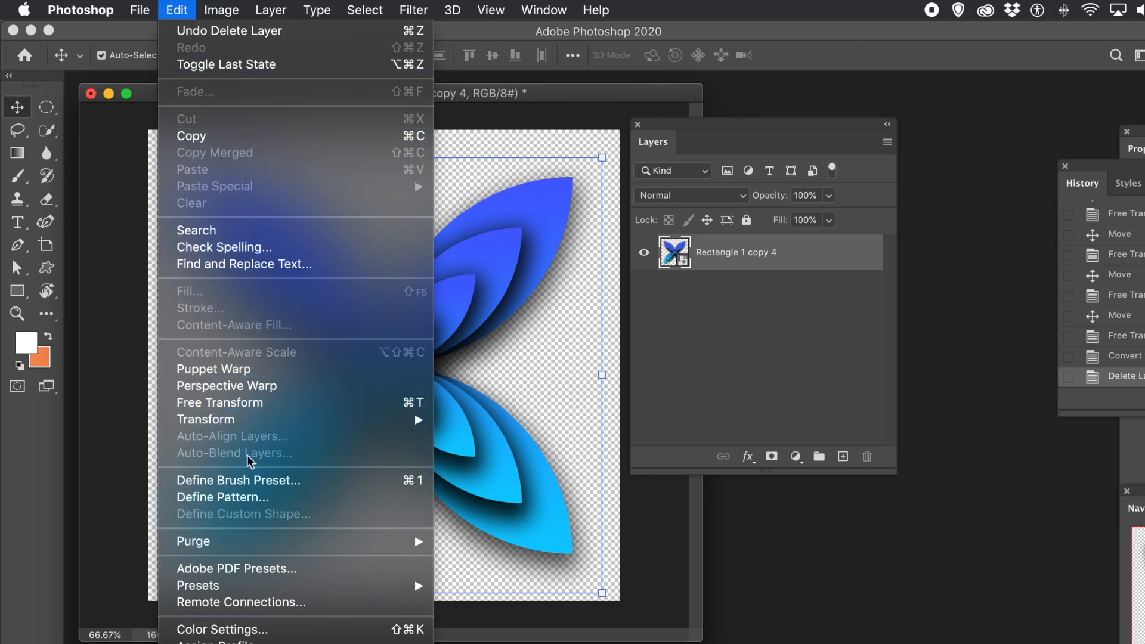
click(245, 498)
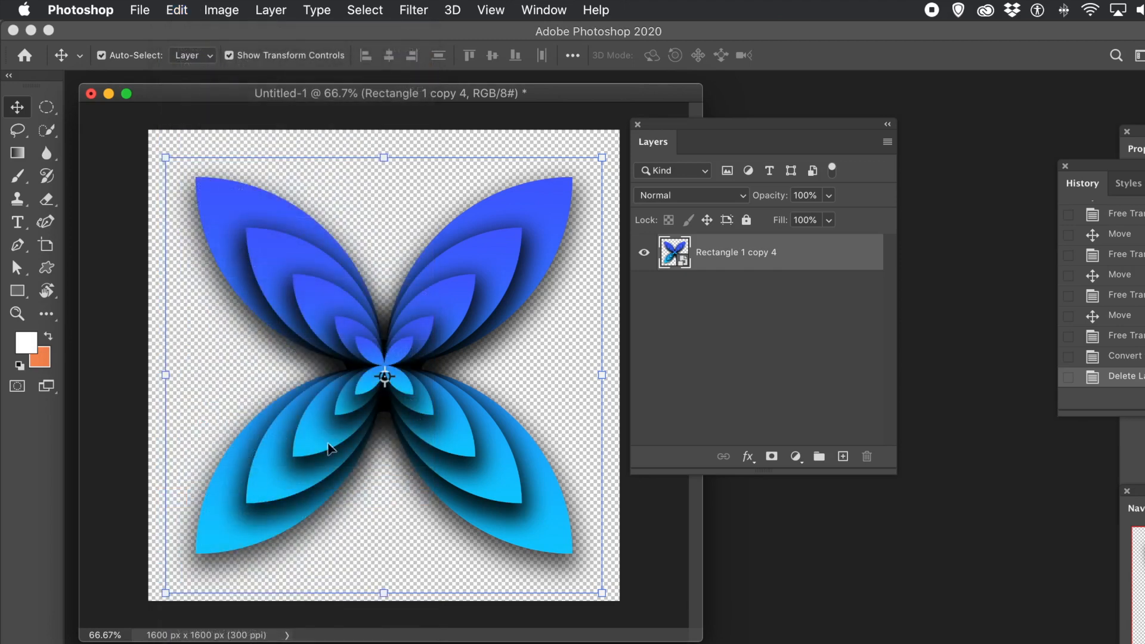
click(592, 299)
scroll(1101, 295, up, 10)
click(1126, 224)
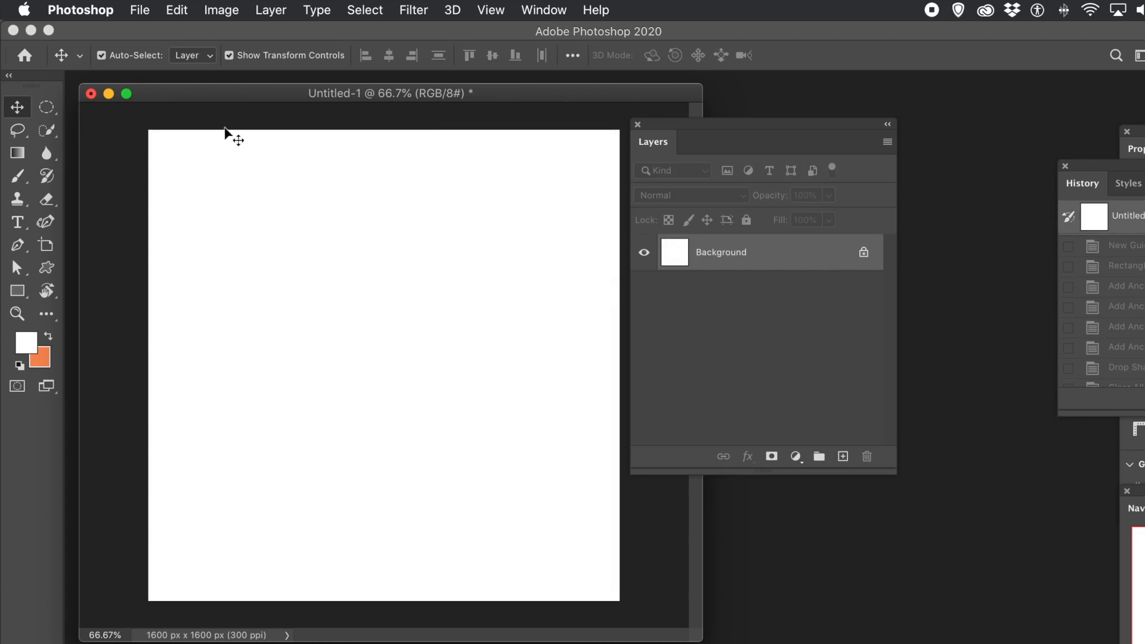
Set up a pattern fill for the blank Background using the newly defined blue petal pattern
click(175, 10)
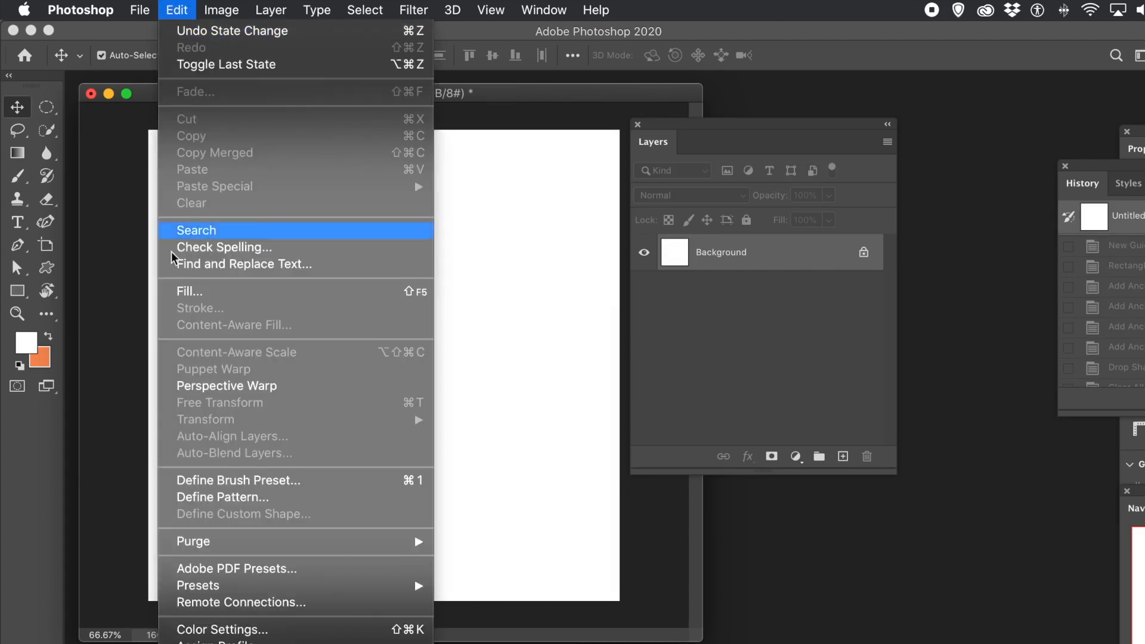
click(197, 292)
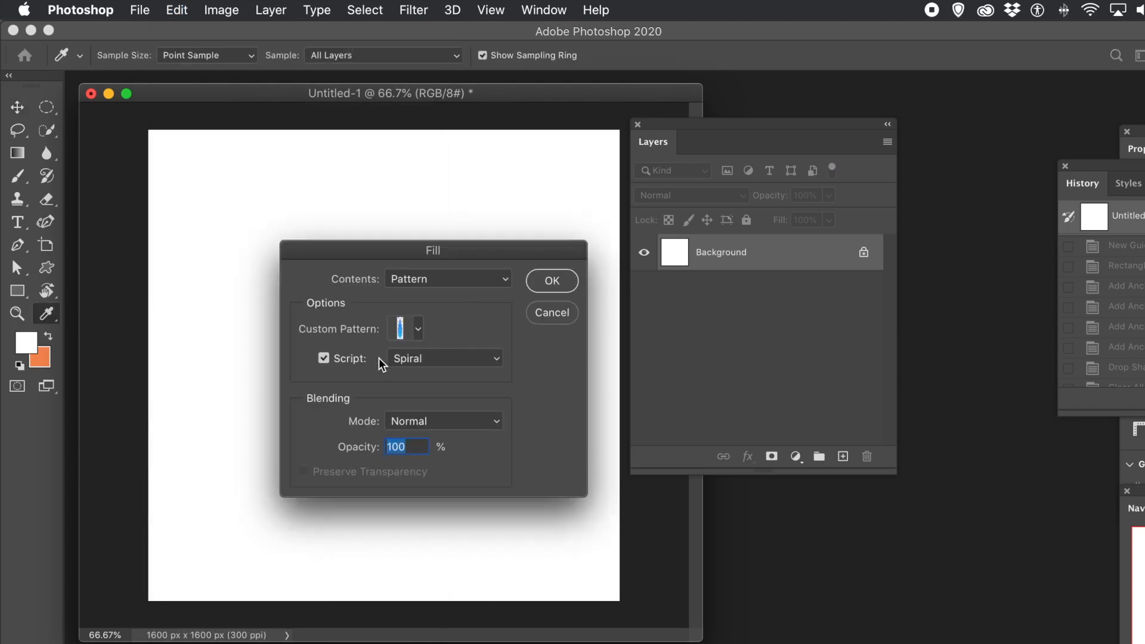
click(411, 333)
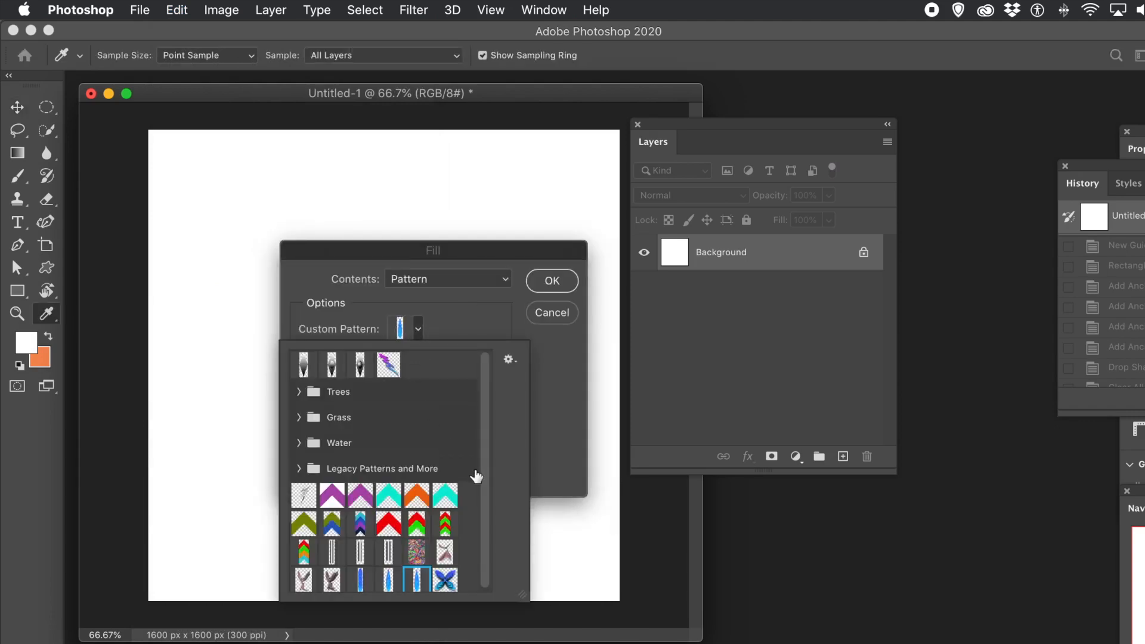
drag(484, 462, 472, 535)
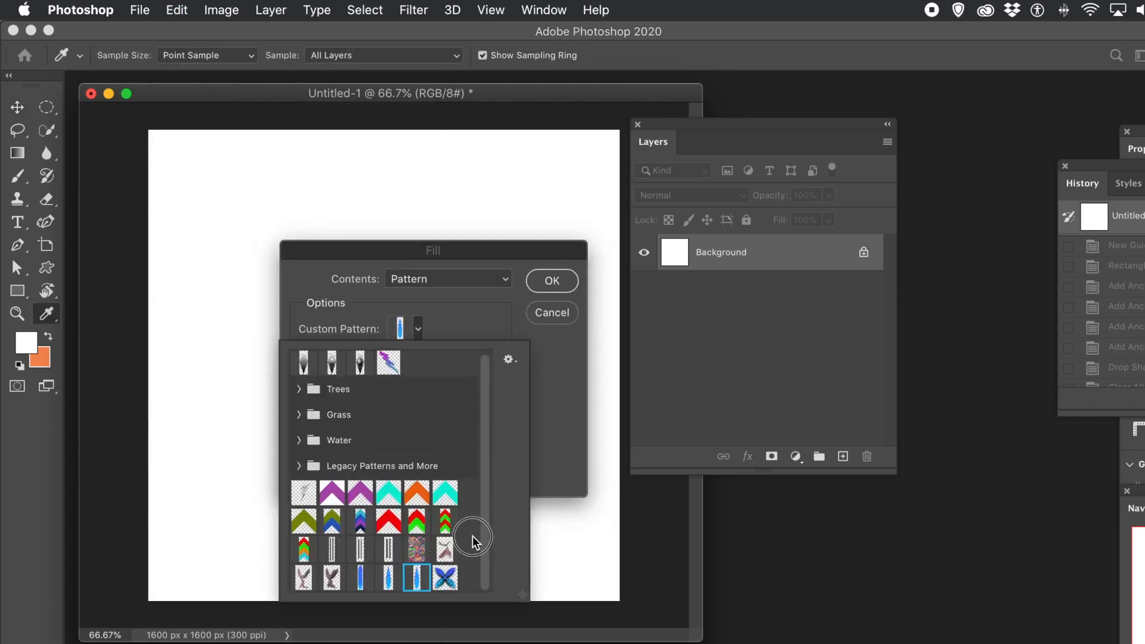
click(446, 580)
click(546, 428)
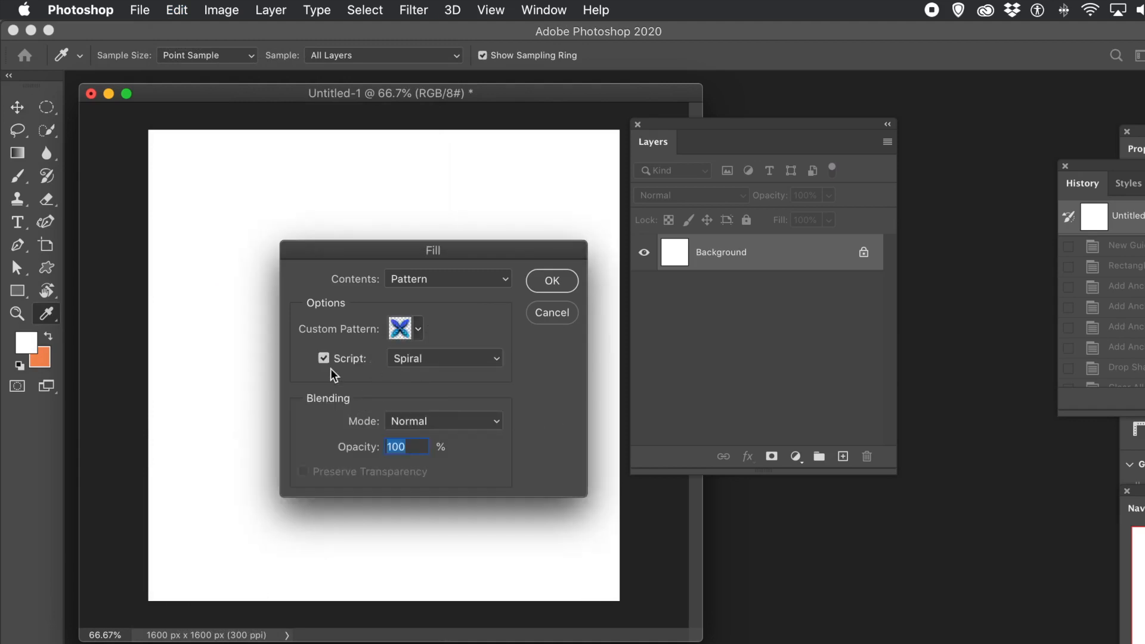
Keep scripted patterns enabled, choose the Symmetry Fill script and continue to its settings
click(322, 360)
click(323, 358)
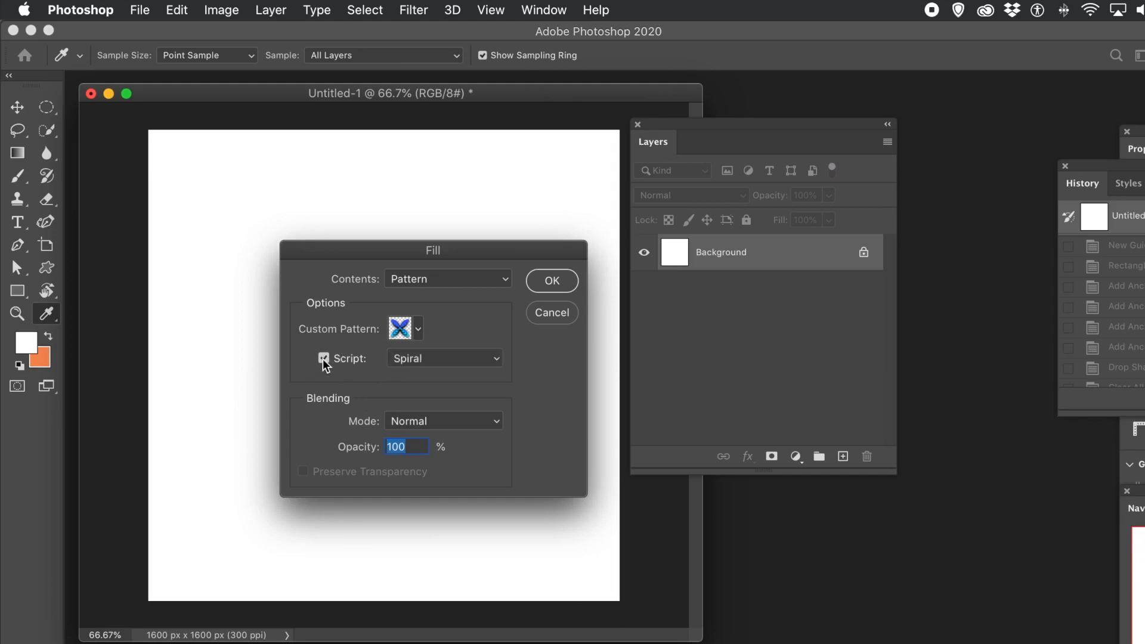
click(431, 359)
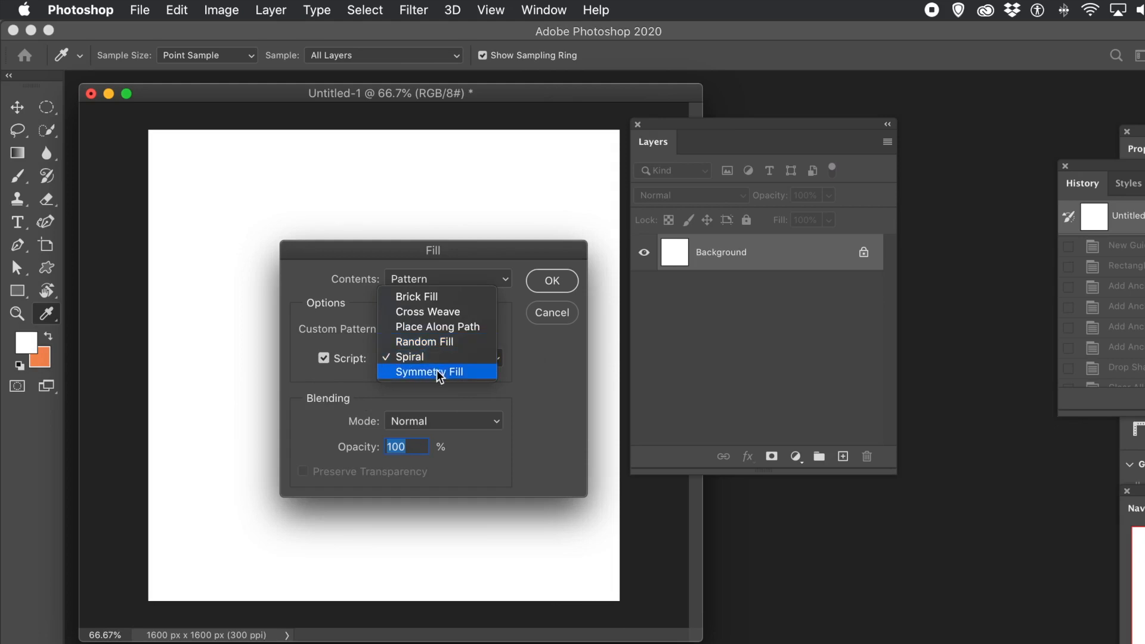
click(438, 371)
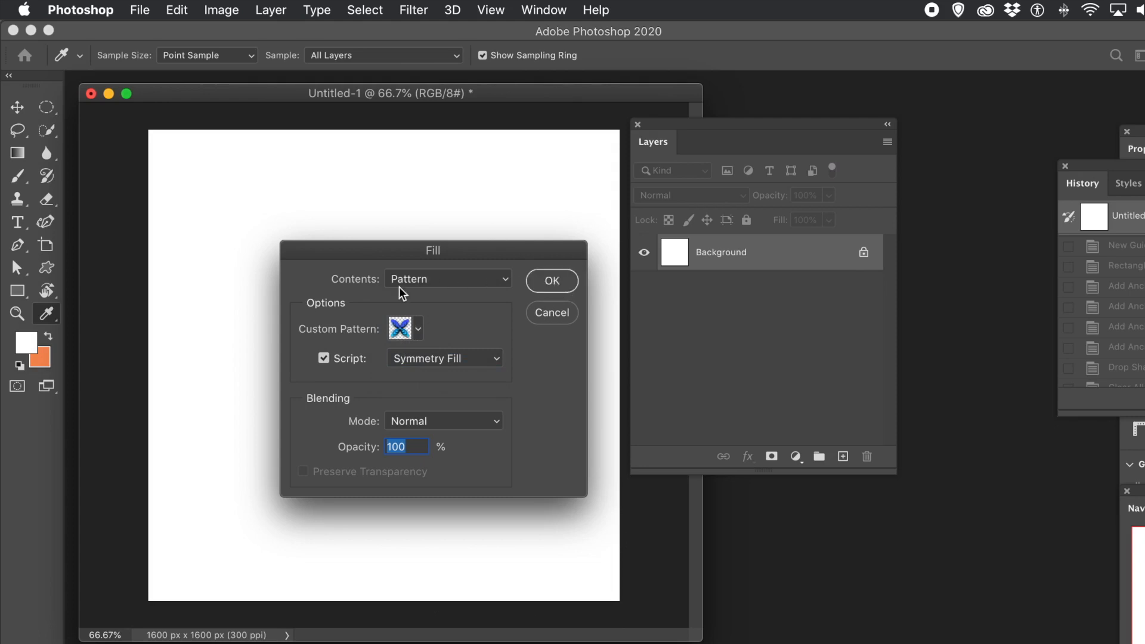
key(Return)
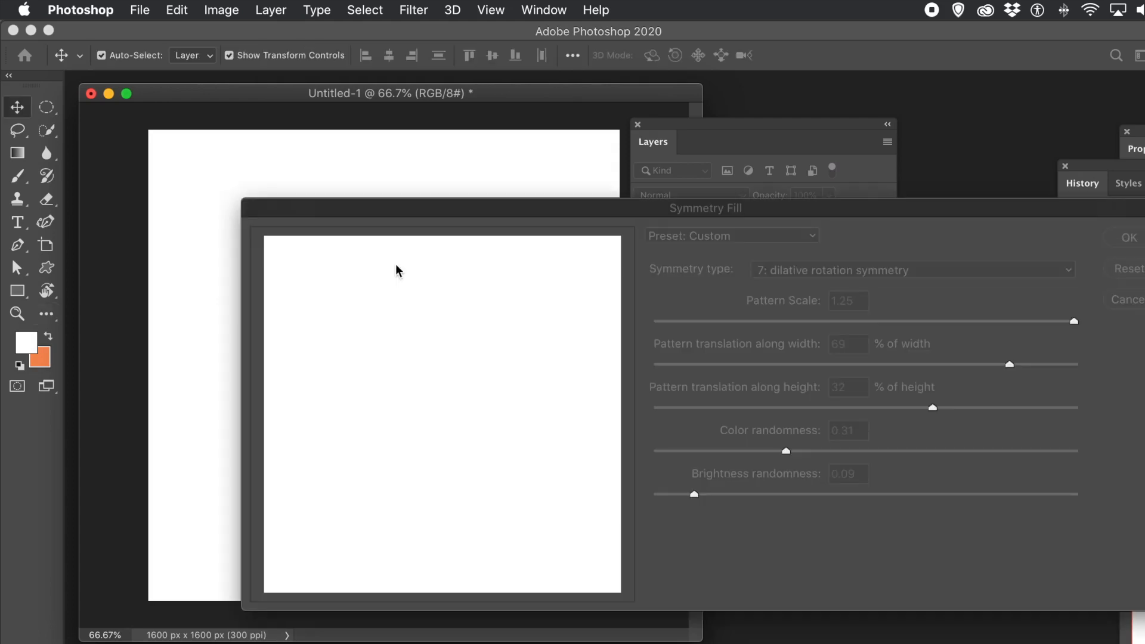
Apply the symmetry fill with width translation 53%, height translation 58%, color randomness 0.8 and brightness randomness 0.4
drag(521, 209, 281, 123)
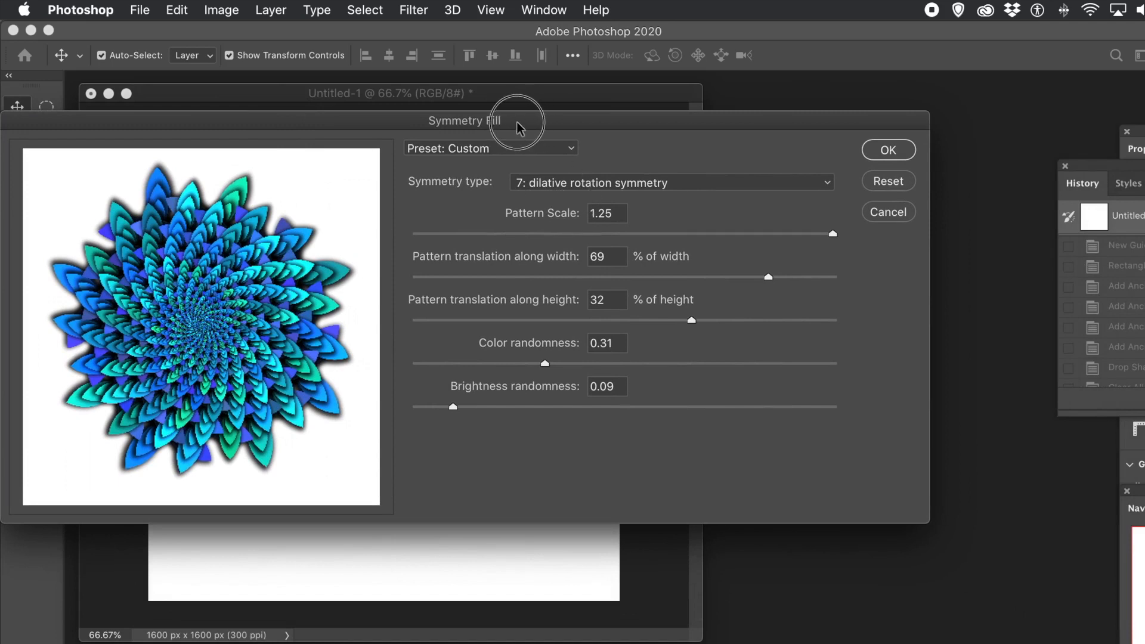
drag(524, 127, 490, 122)
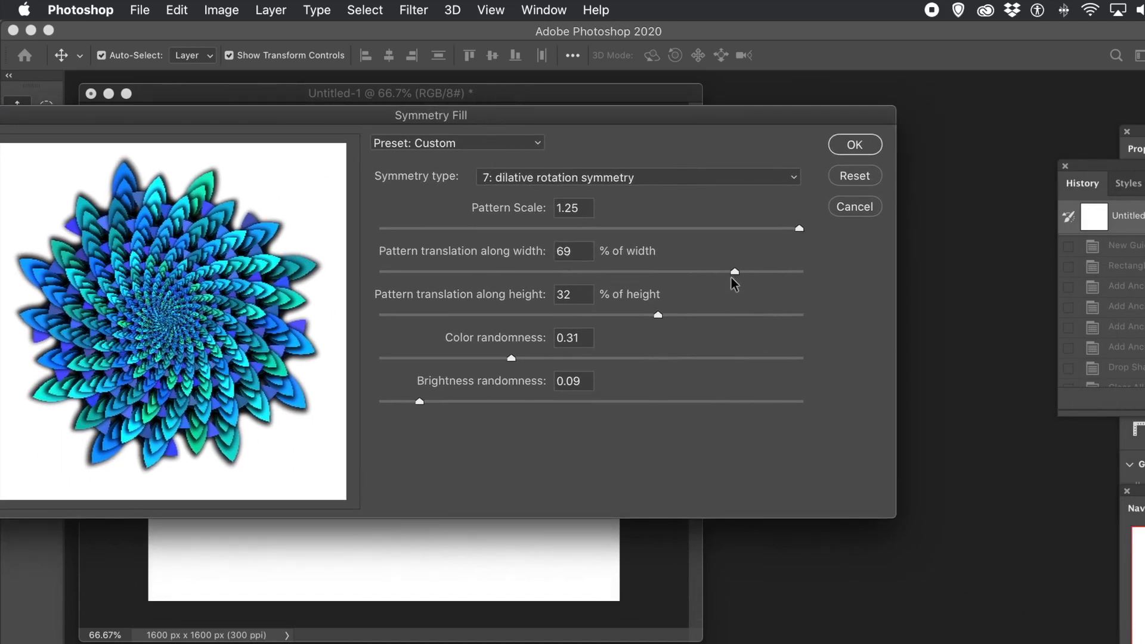
drag(737, 272, 700, 274)
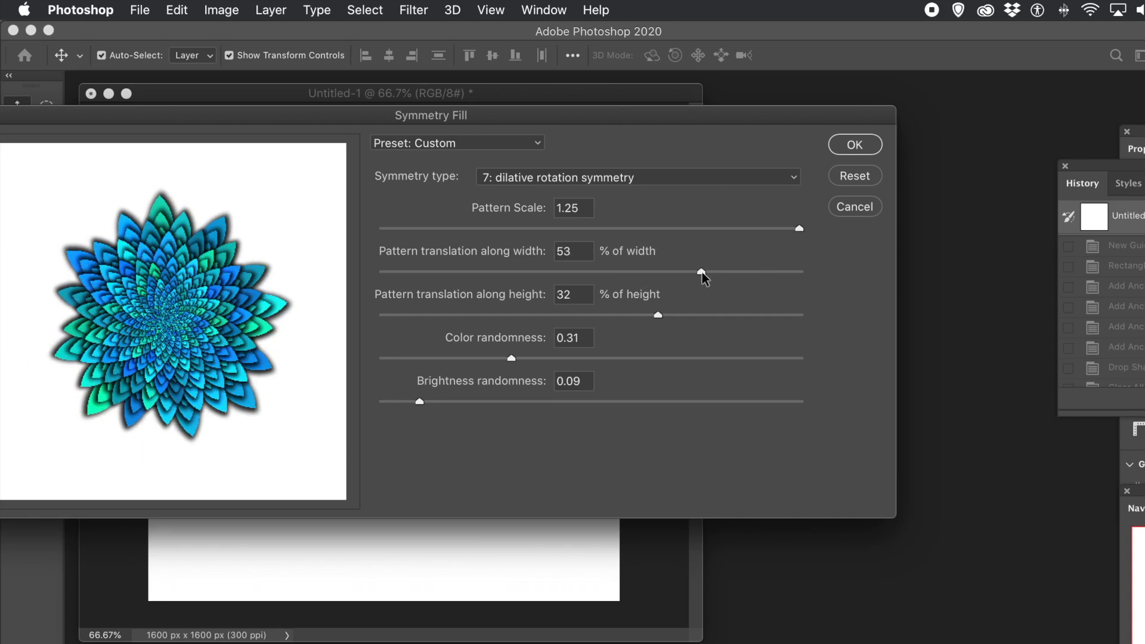
drag(665, 319, 724, 322)
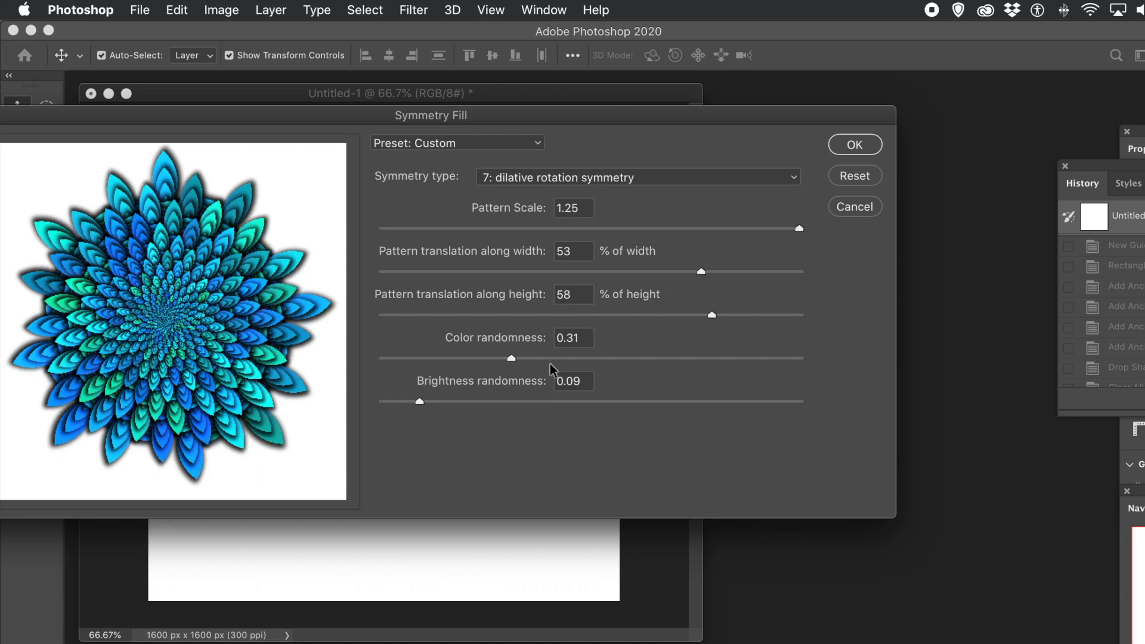
drag(627, 359, 718, 358)
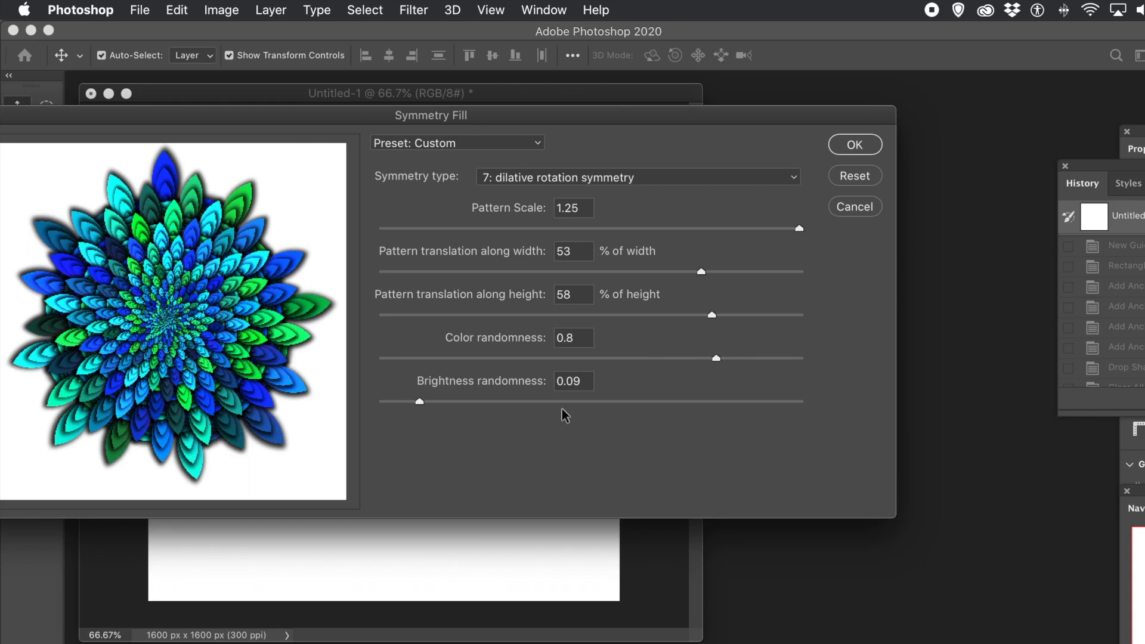
drag(421, 402, 549, 402)
click(852, 144)
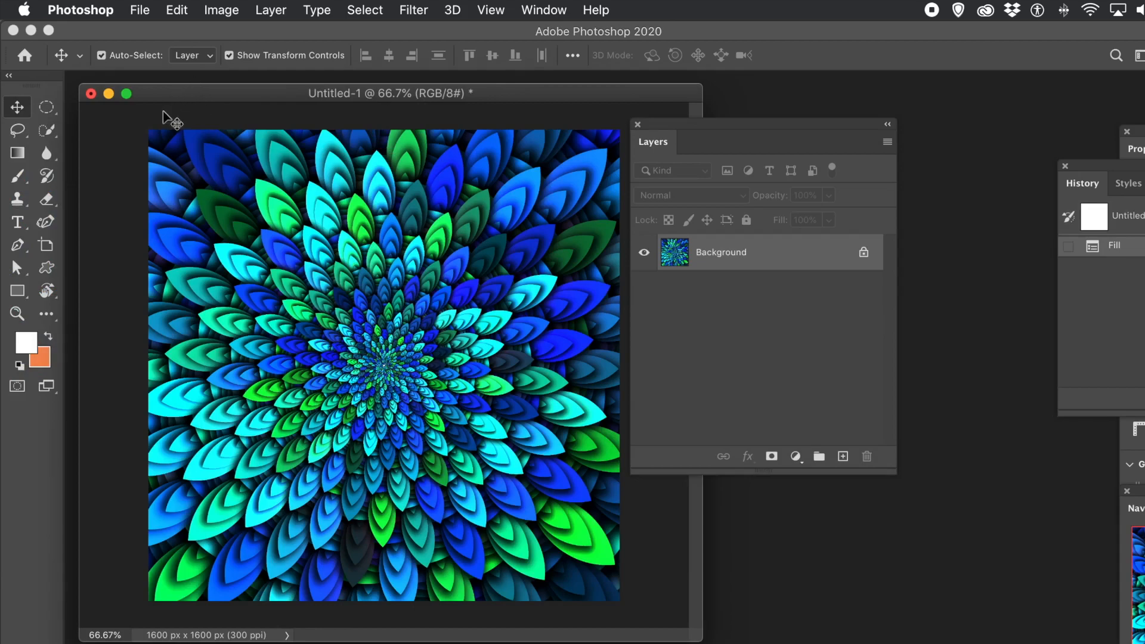
Undo the last fill and start another scripted Symmetry Fill on the Background with the same butterfly pattern
key(super+z)
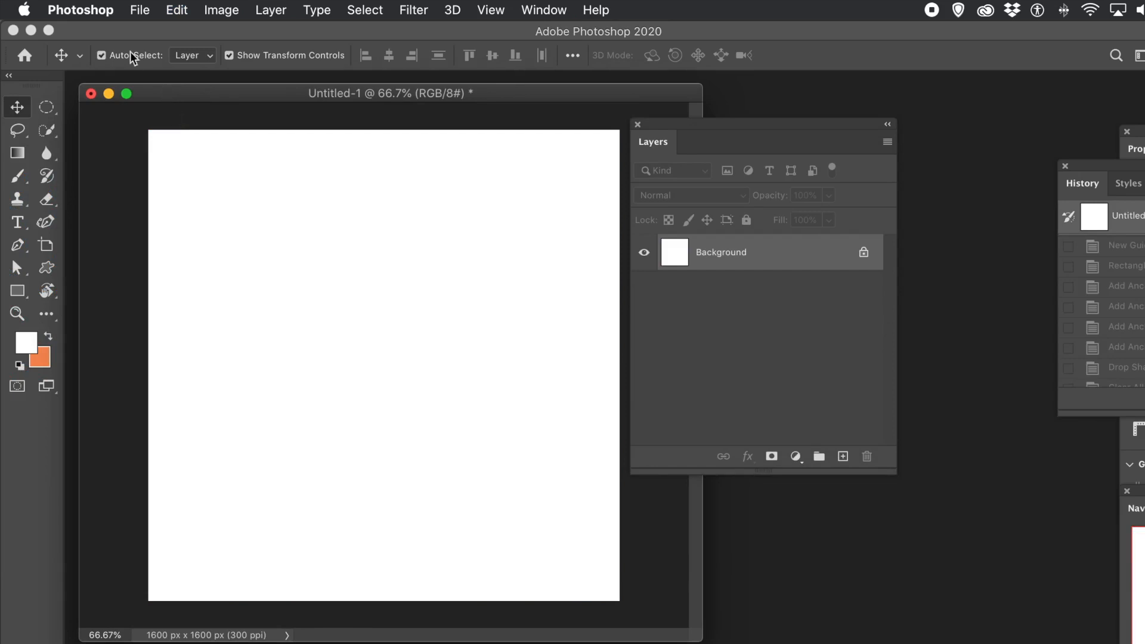
click(174, 10)
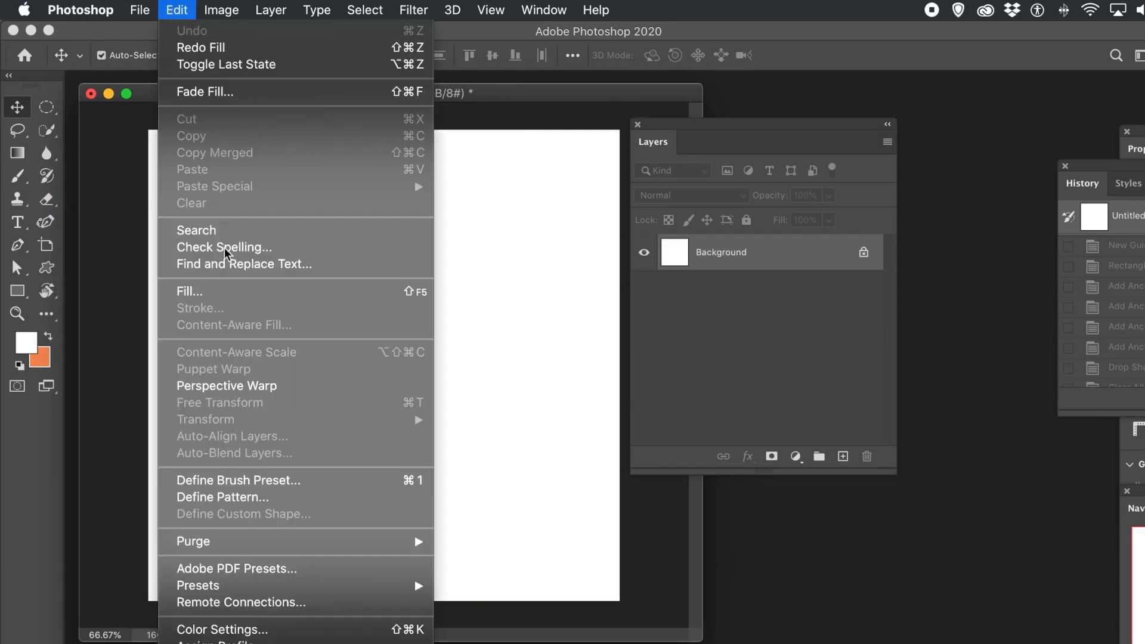
click(215, 293)
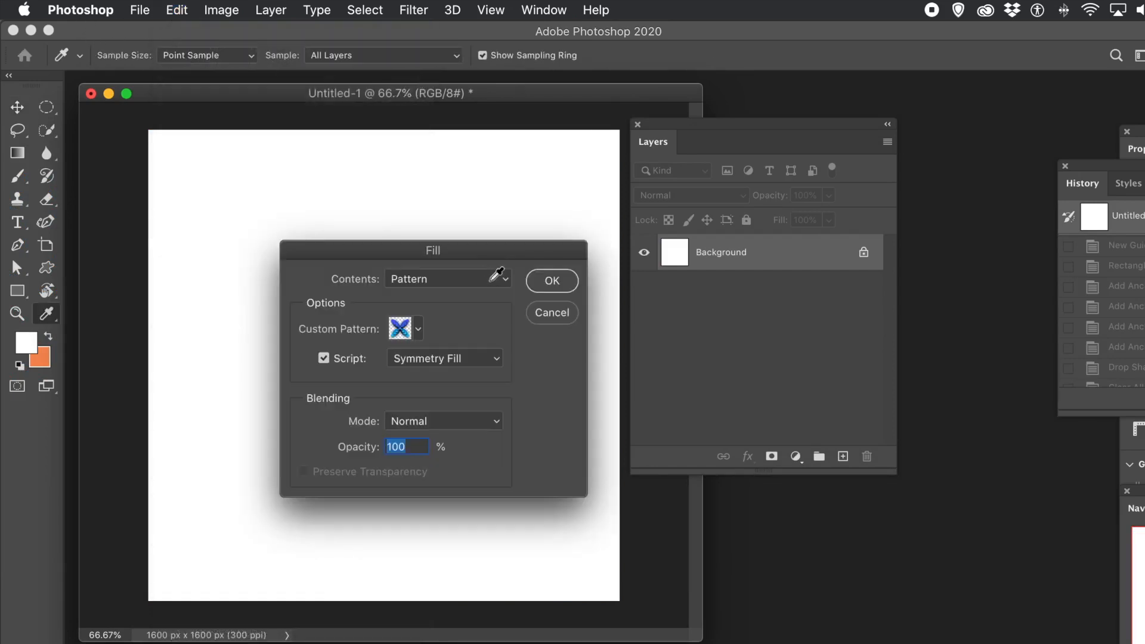
click(539, 281)
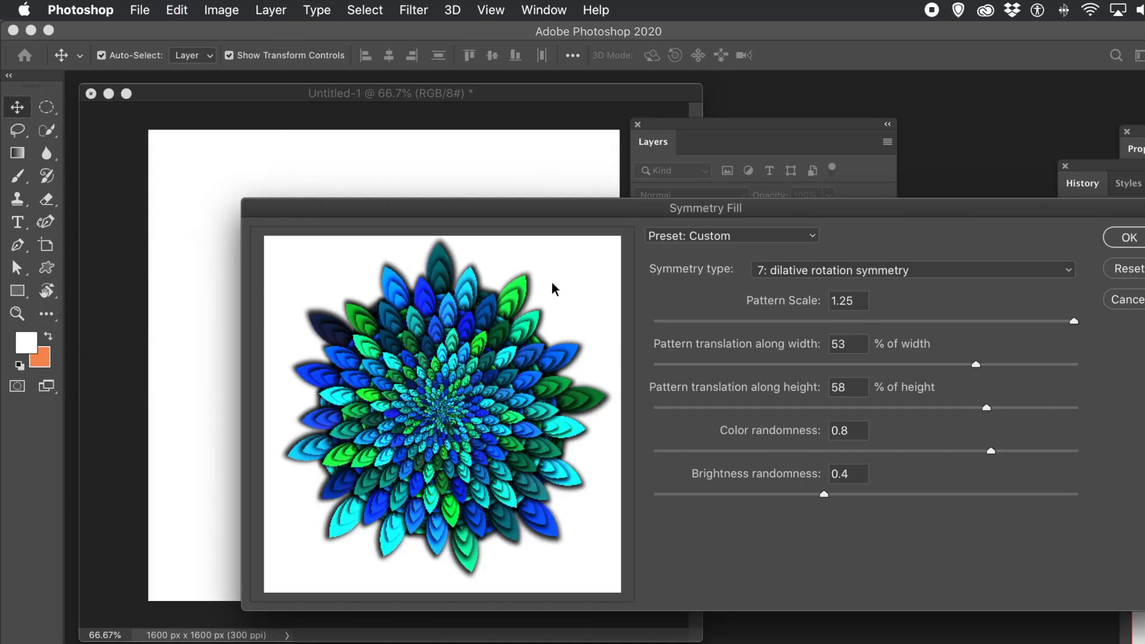
drag(795, 206, 525, 179)
Try symmetry types 8 and 9 with pattern translation at -31% of width and 77% of height
click(545, 228)
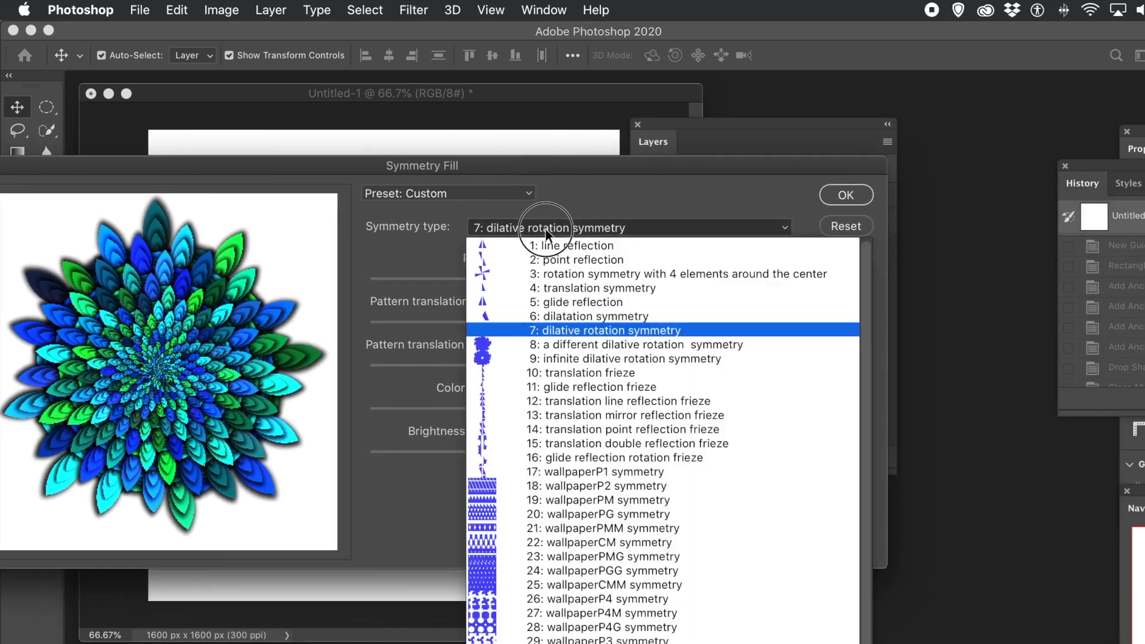
click(561, 345)
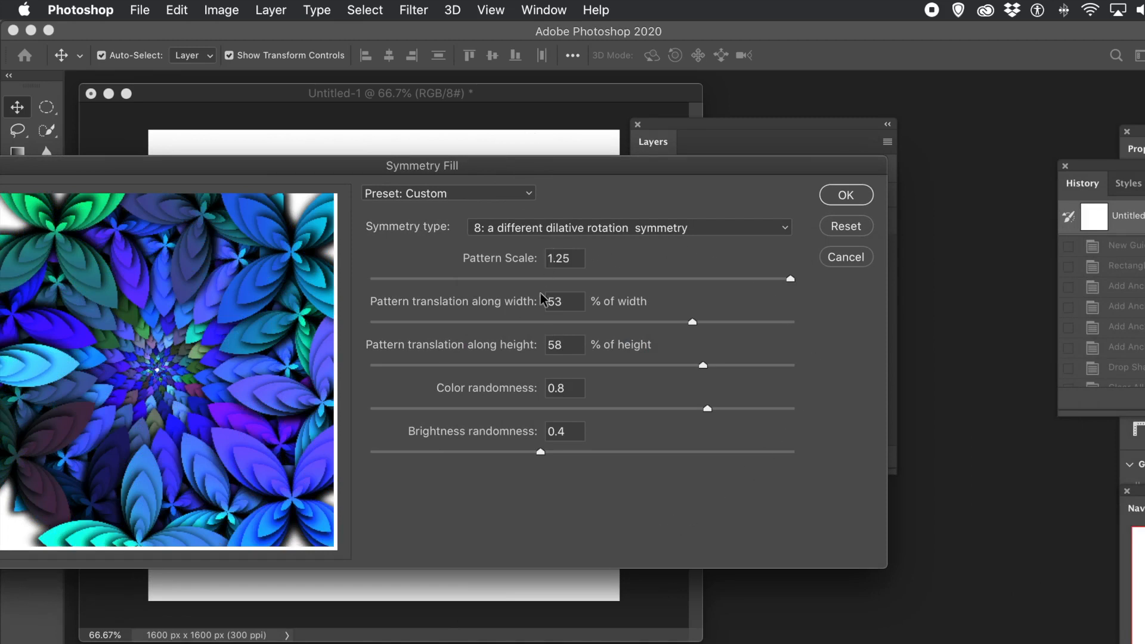
drag(693, 325, 448, 328)
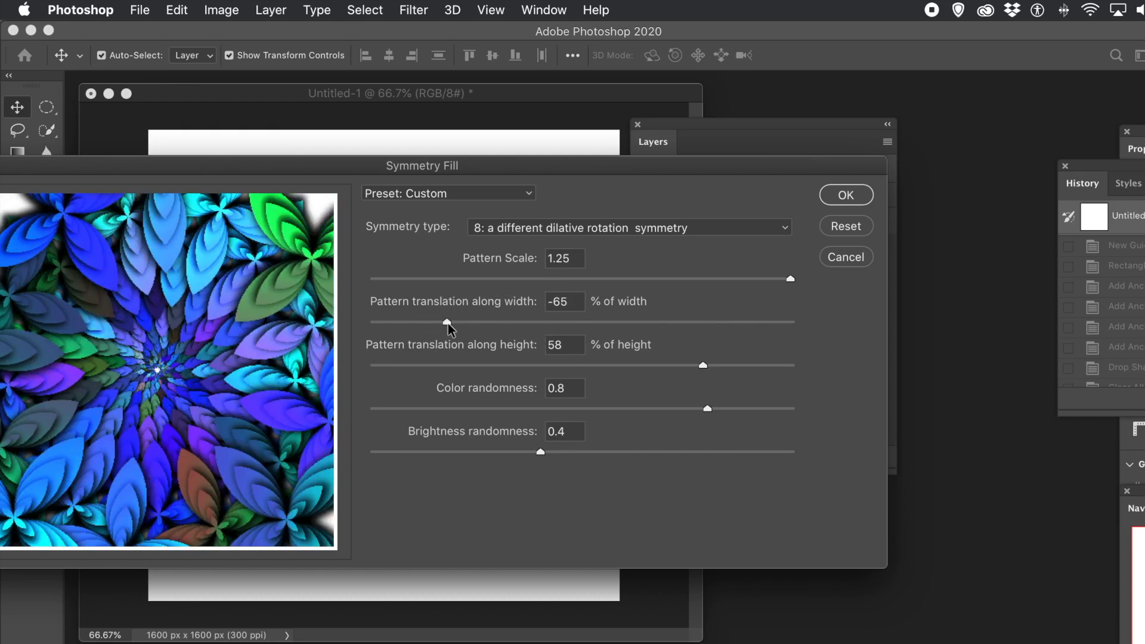
drag(448, 328, 518, 325)
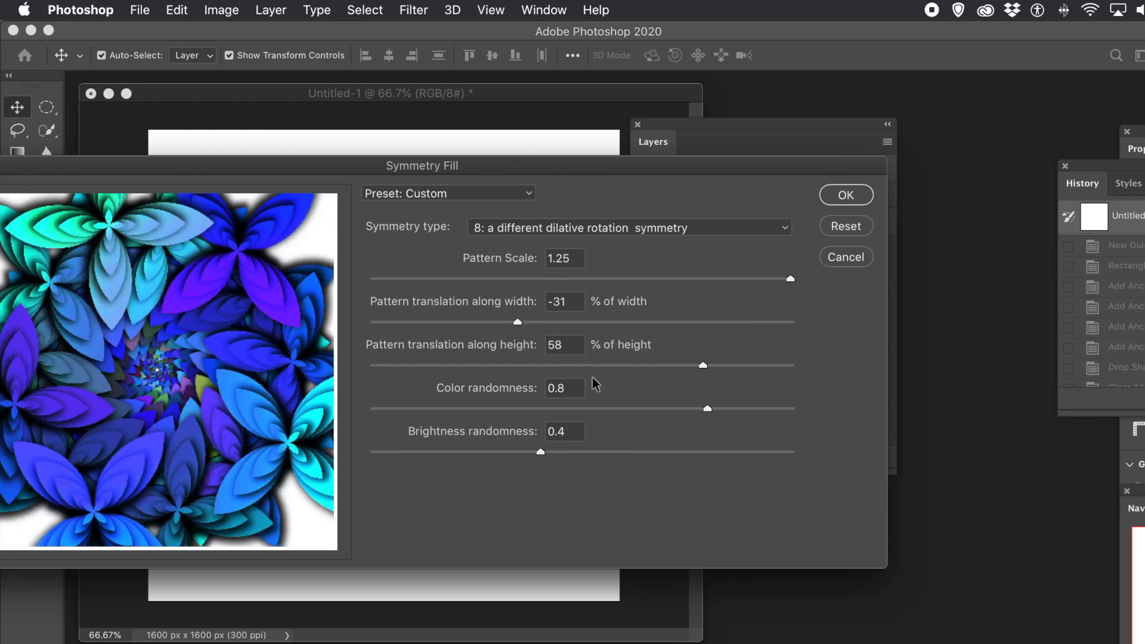
drag(678, 367, 743, 367)
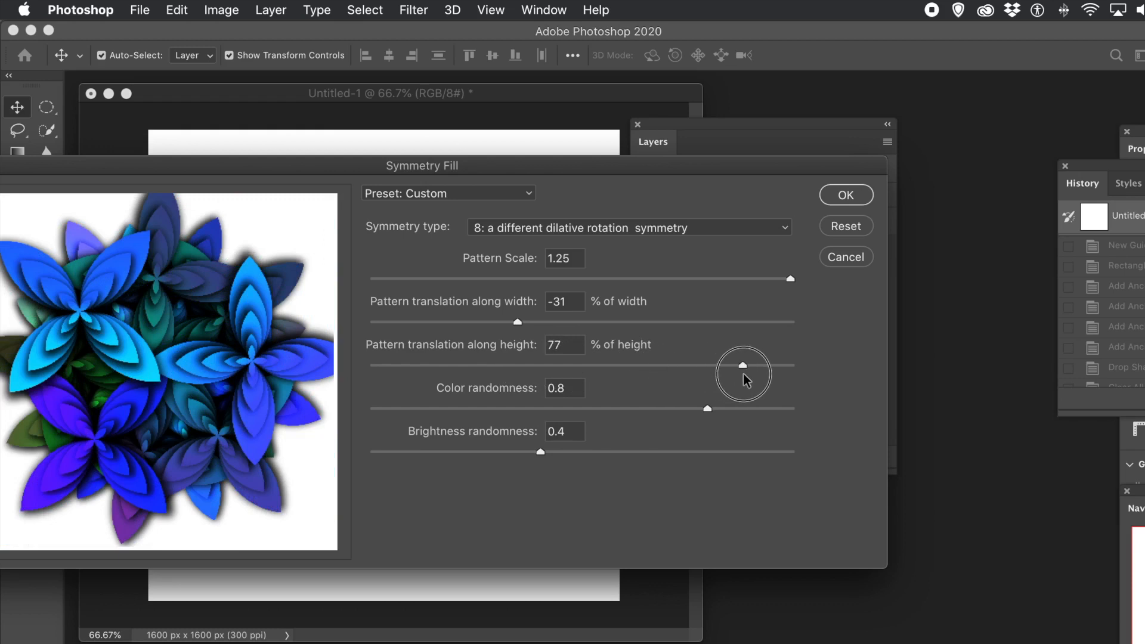
click(583, 238)
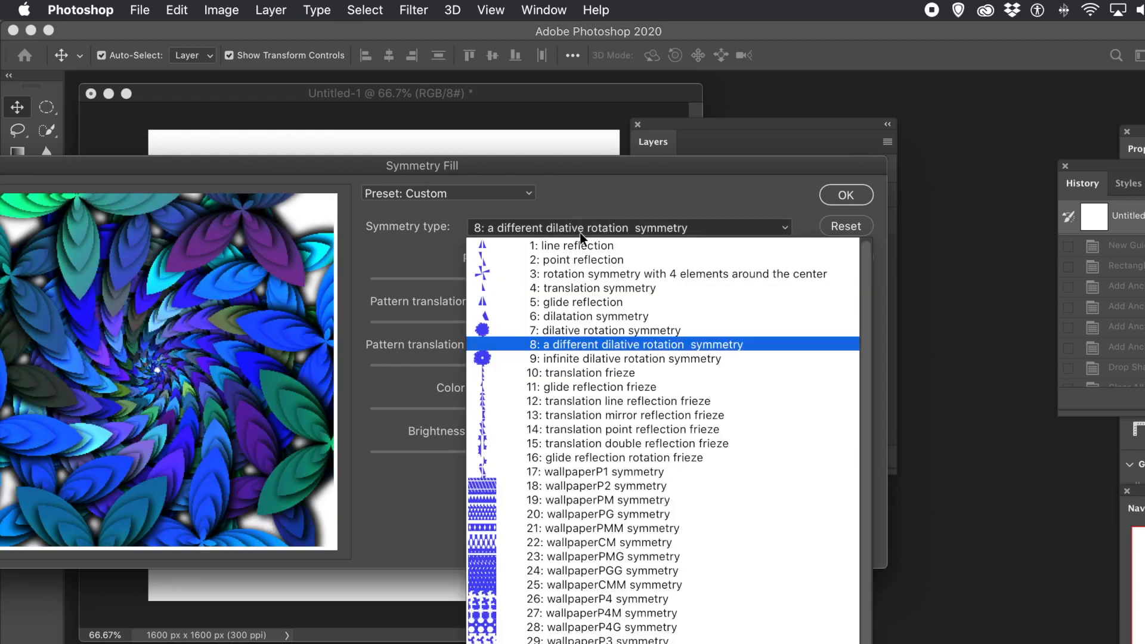
click(563, 358)
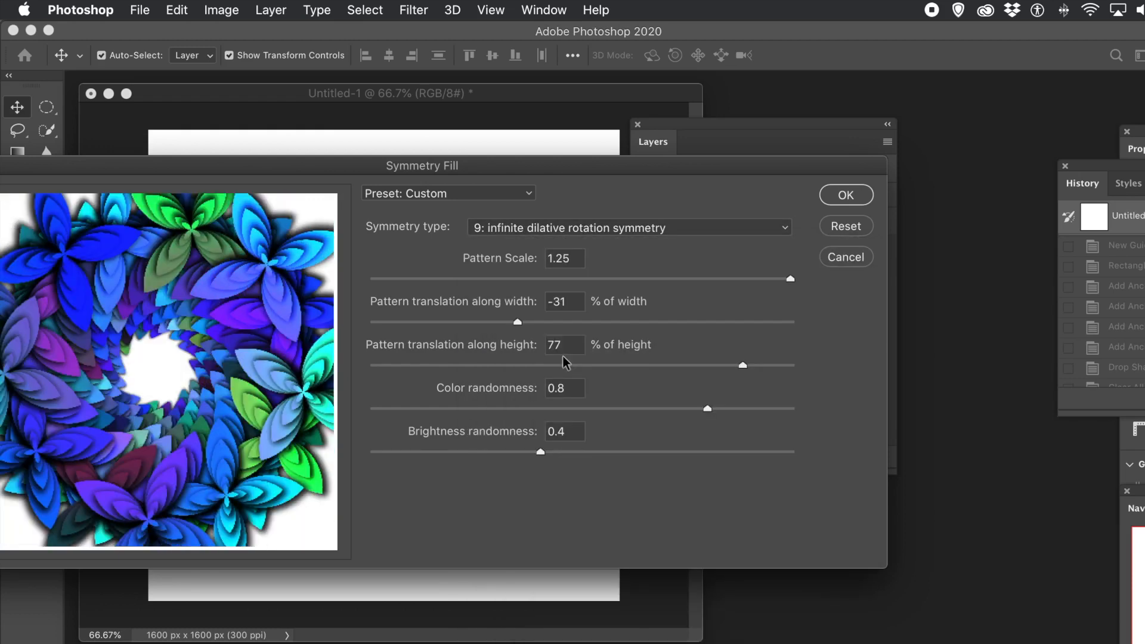
Apply the fill with 7: dilative rotation symmetry, width translation -85% and height translation -76%
click(574, 237)
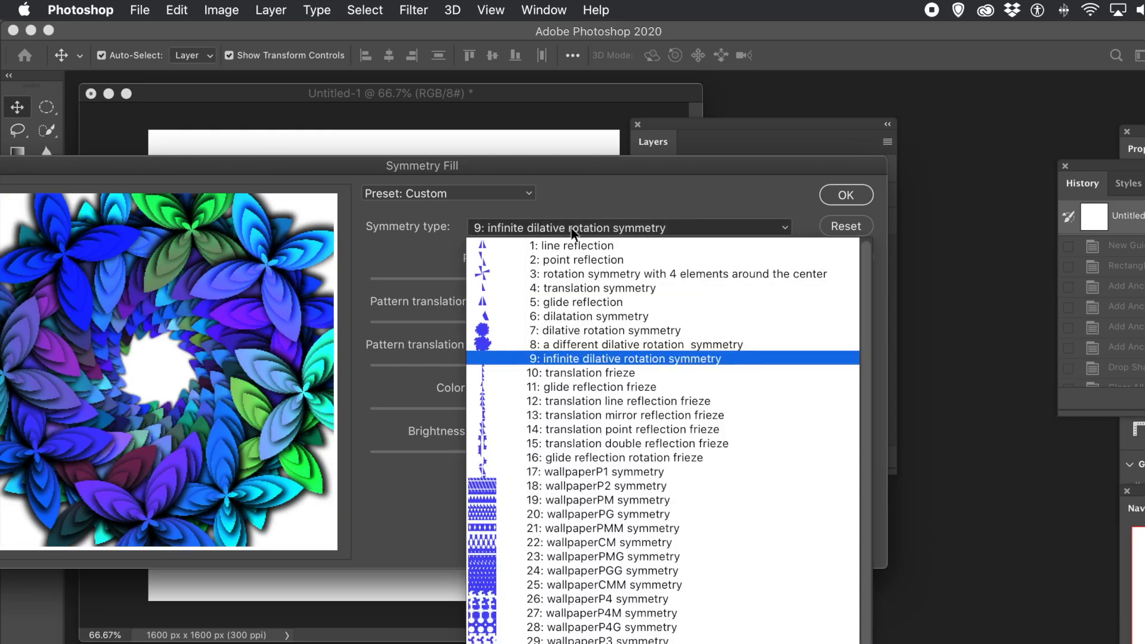
click(556, 330)
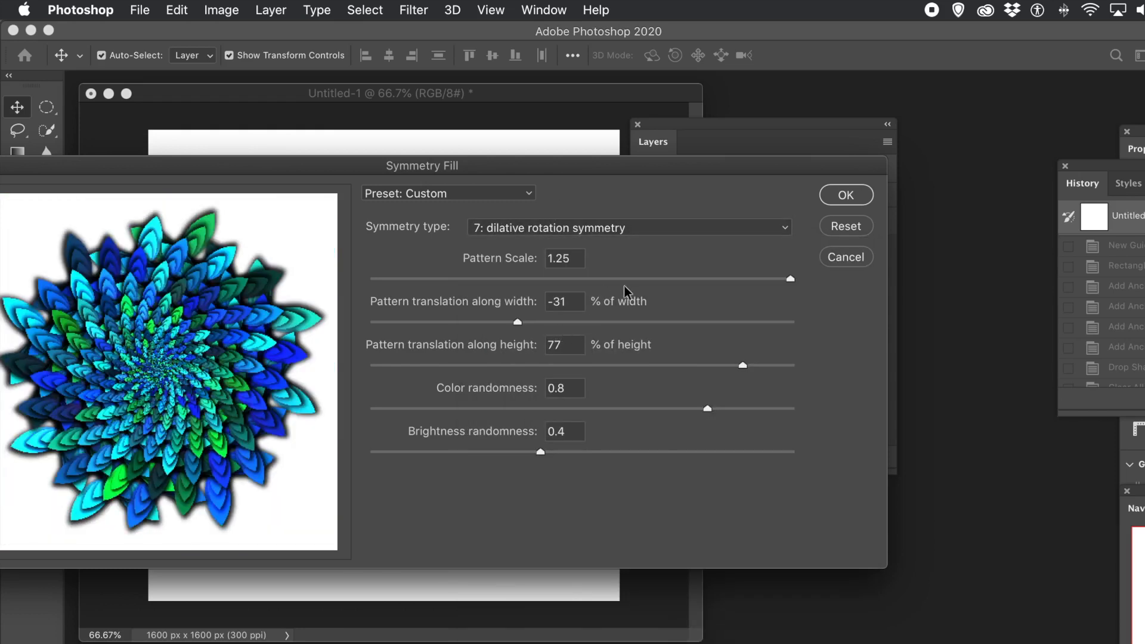
drag(454, 323, 404, 322)
drag(464, 366, 423, 366)
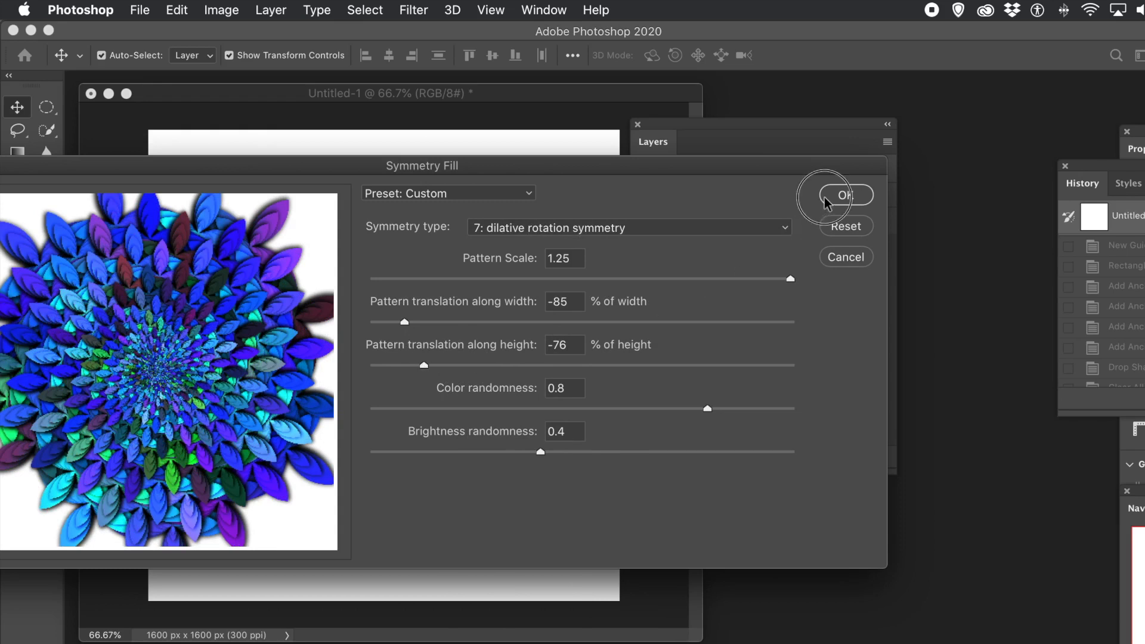
click(845, 194)
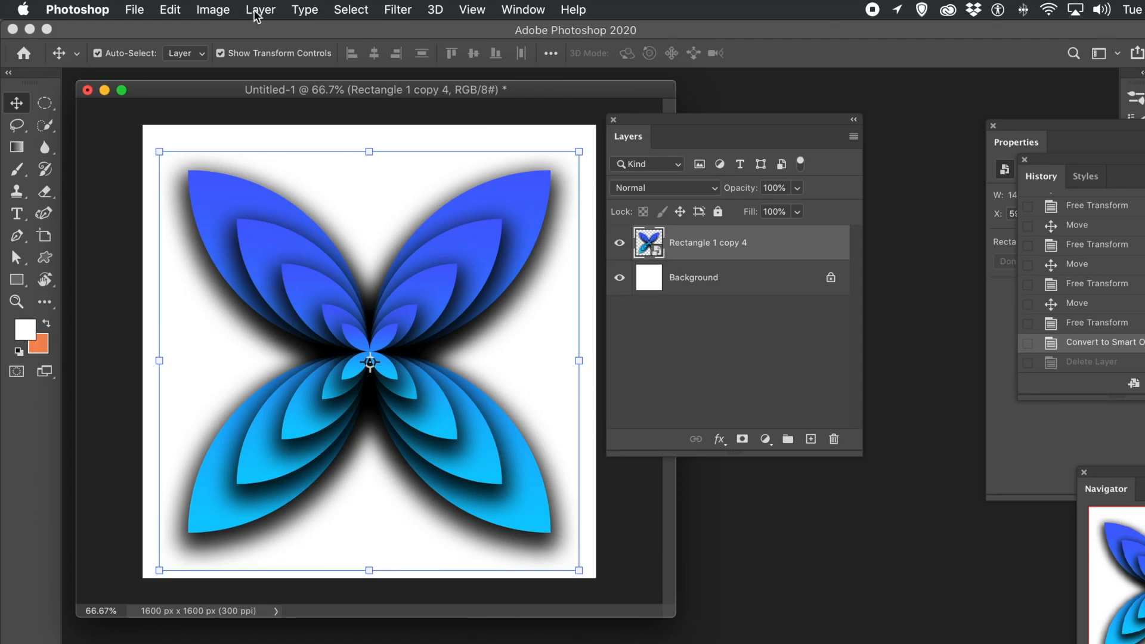
Colorize the butterfly smart object with a Hue/Saturation adjustment at hue 338 and saturation 55
click(211, 10)
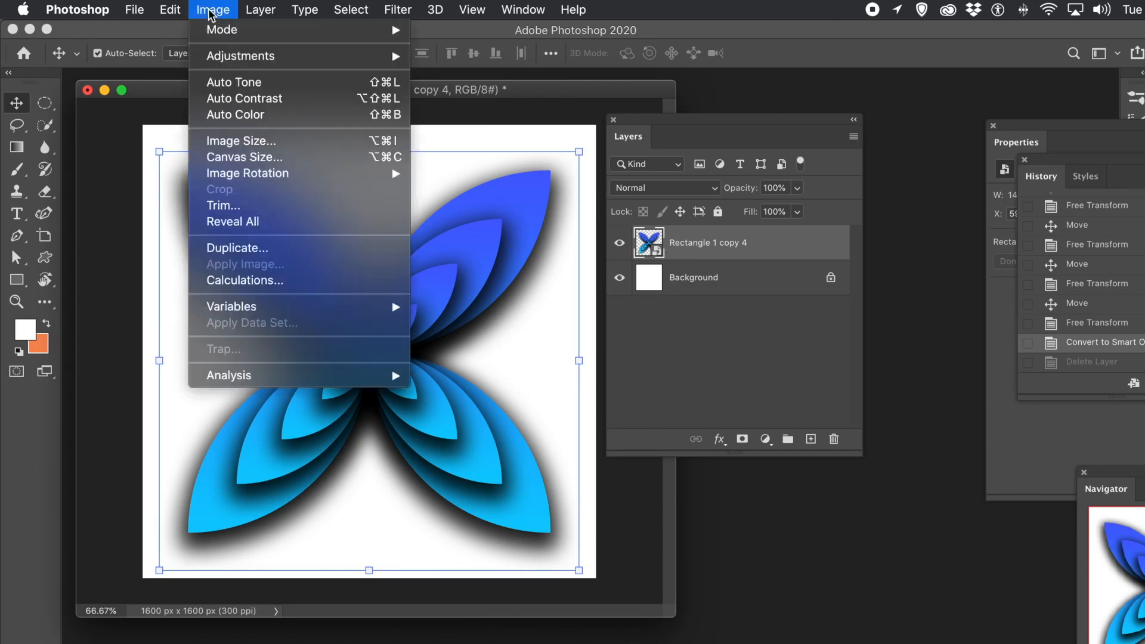
mouse_move(223, 59)
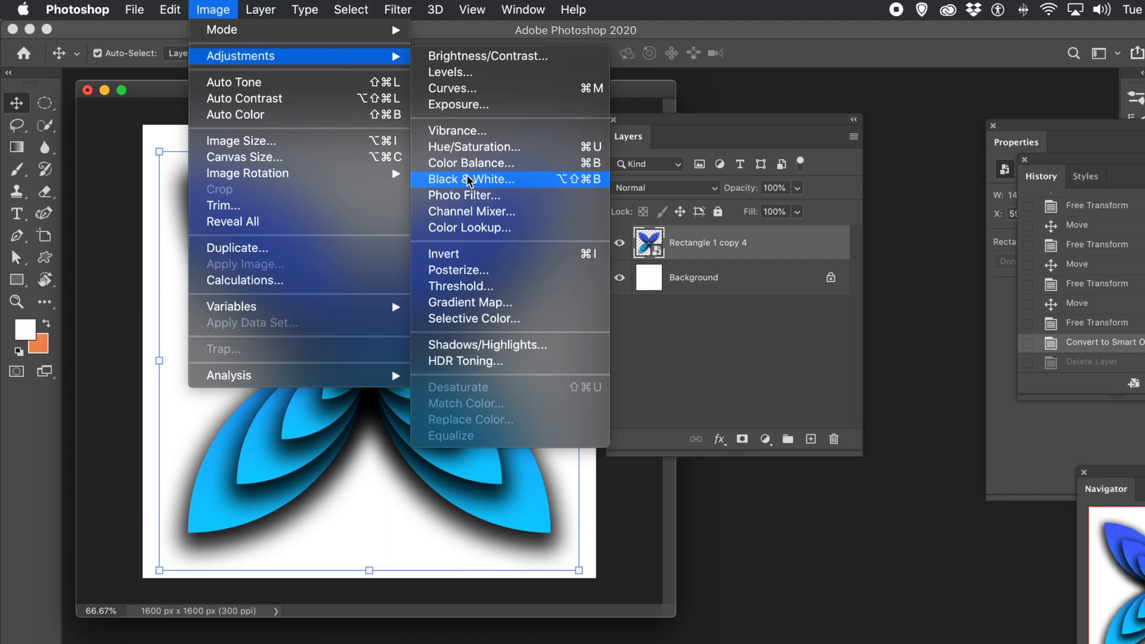
click(472, 148)
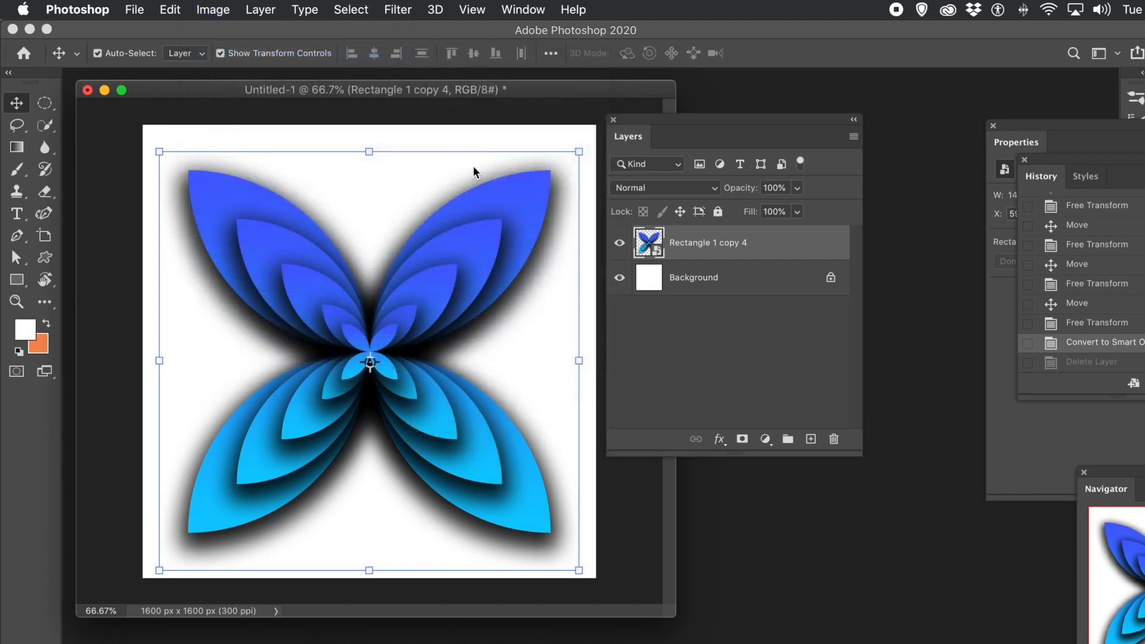
drag(653, 271, 677, 272)
click(802, 364)
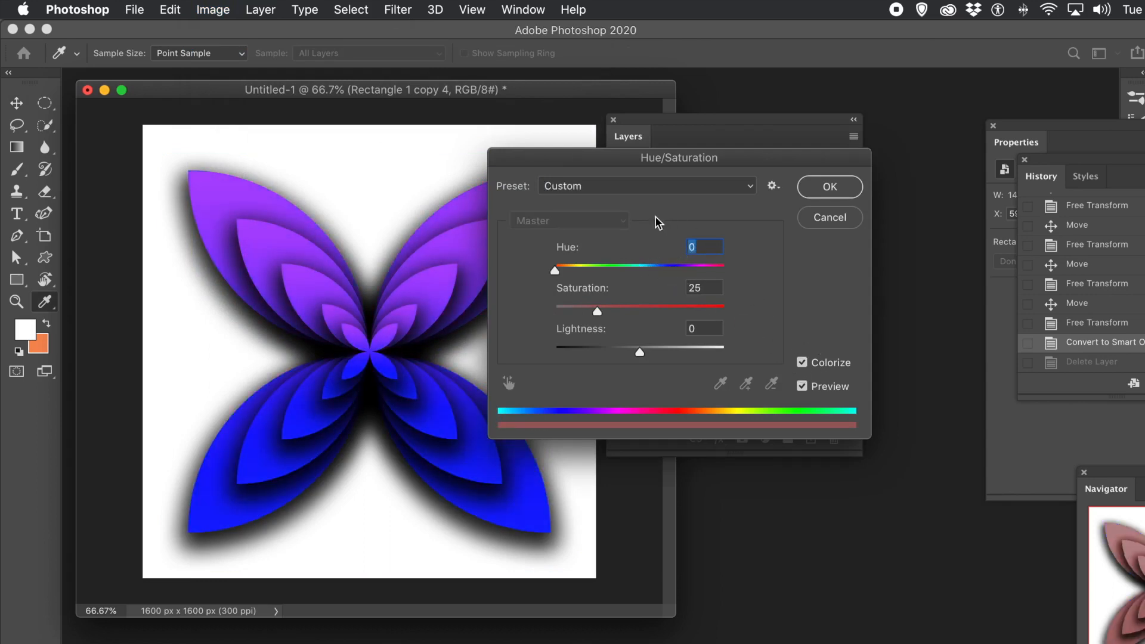
drag(590, 274, 611, 311)
drag(666, 272, 714, 269)
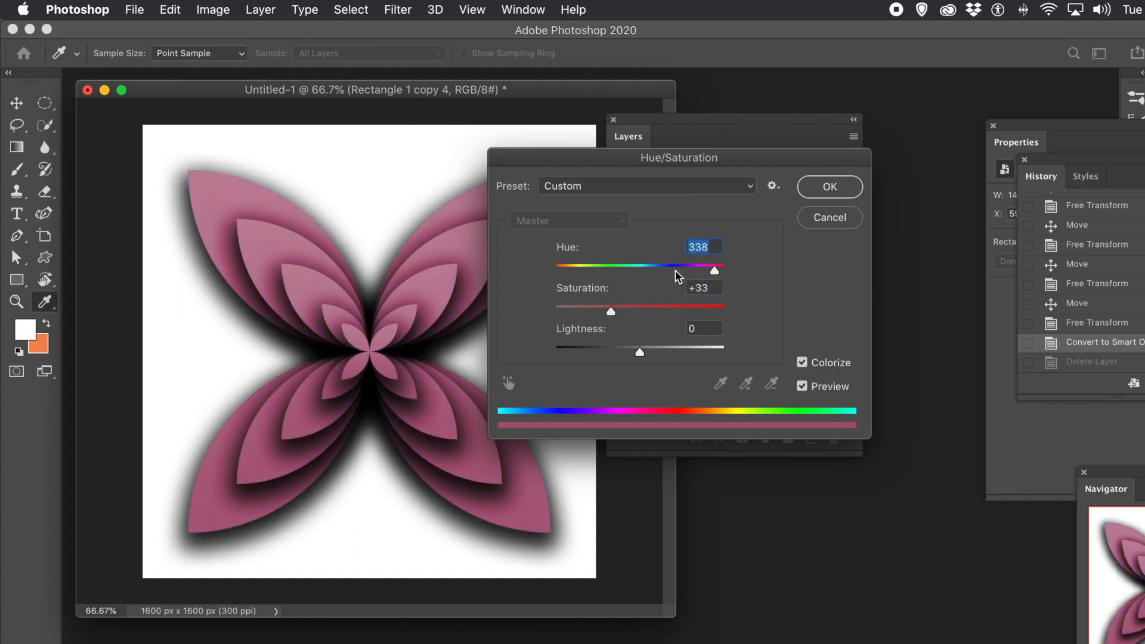
click(647, 307)
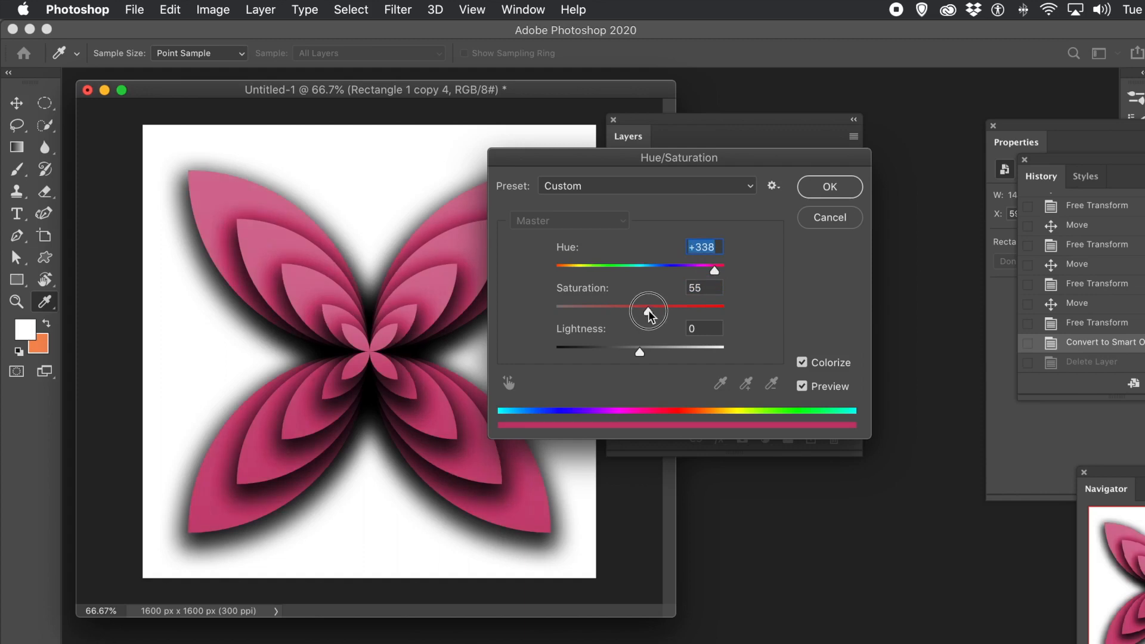
click(825, 200)
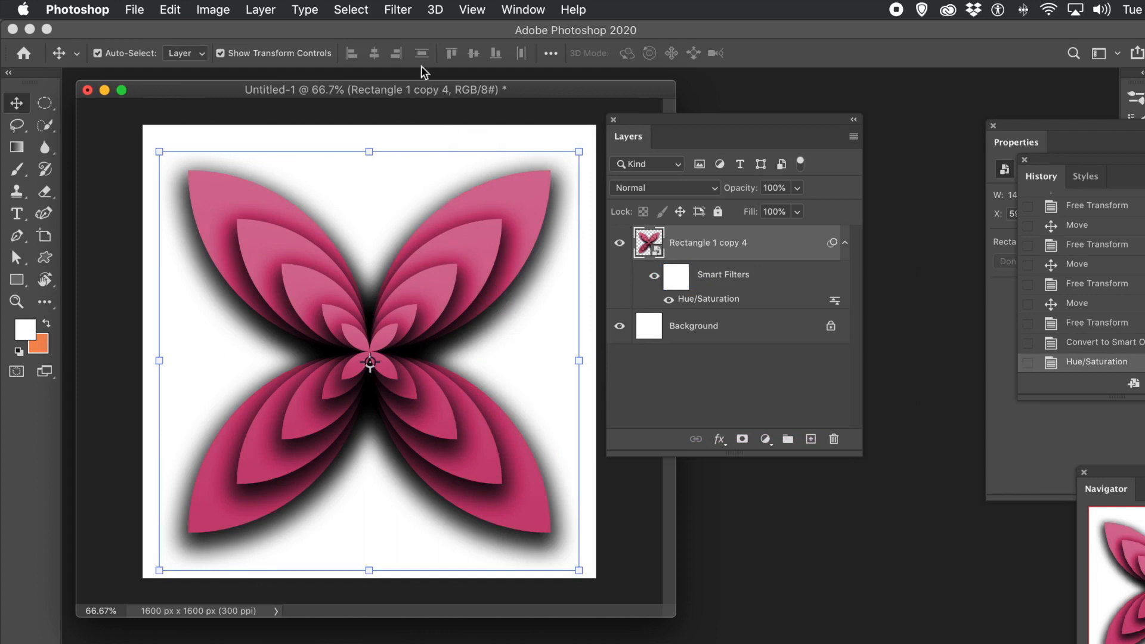
Try a Wave distortion on the butterfly with wavelength 163 to 610 and amplitude 13 to 129, and undo it
click(393, 9)
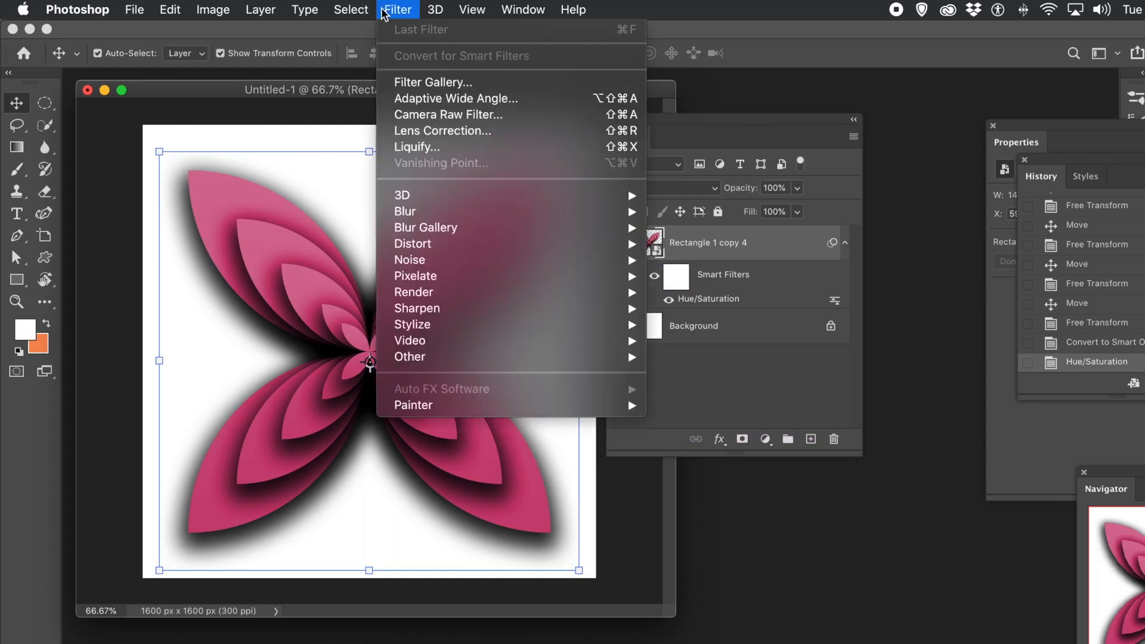
mouse_move(408, 245)
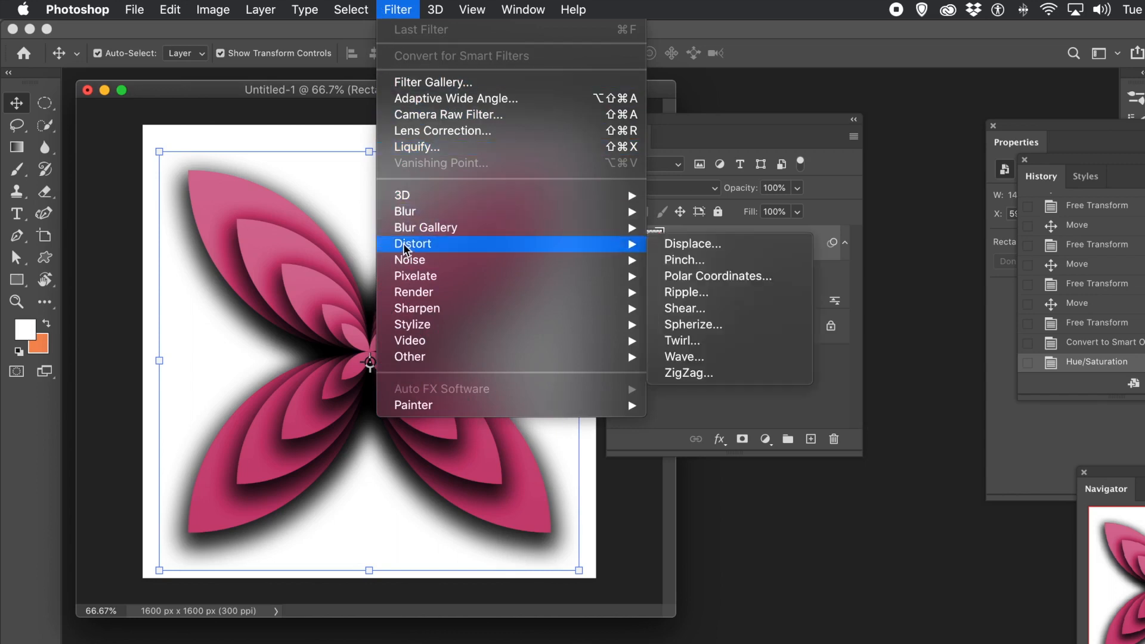
click(676, 356)
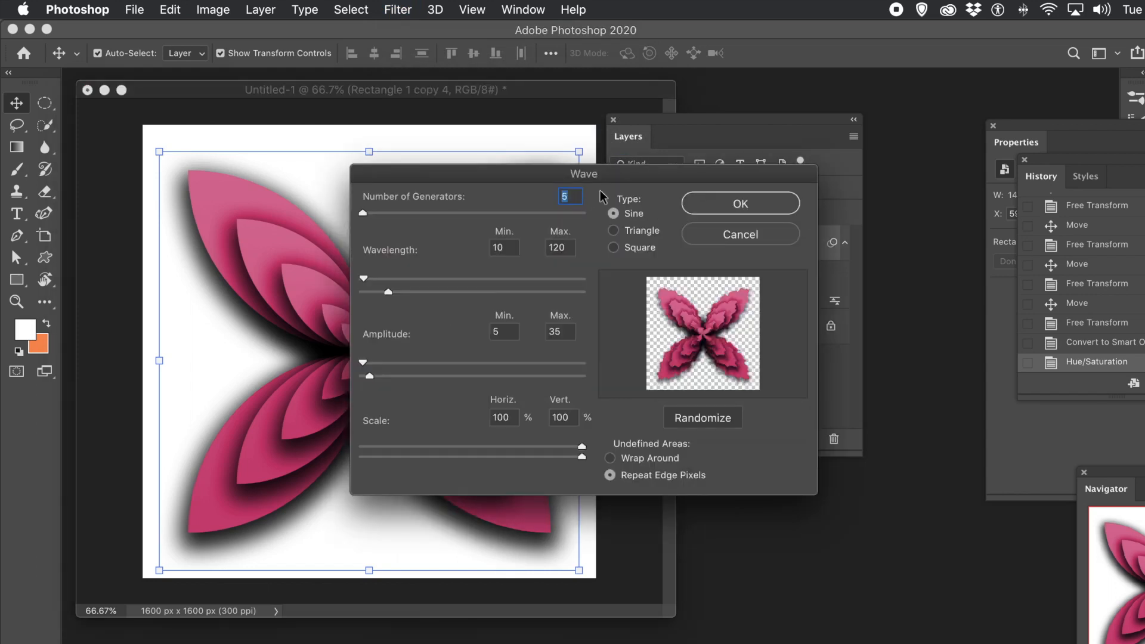
drag(600, 183, 327, 170)
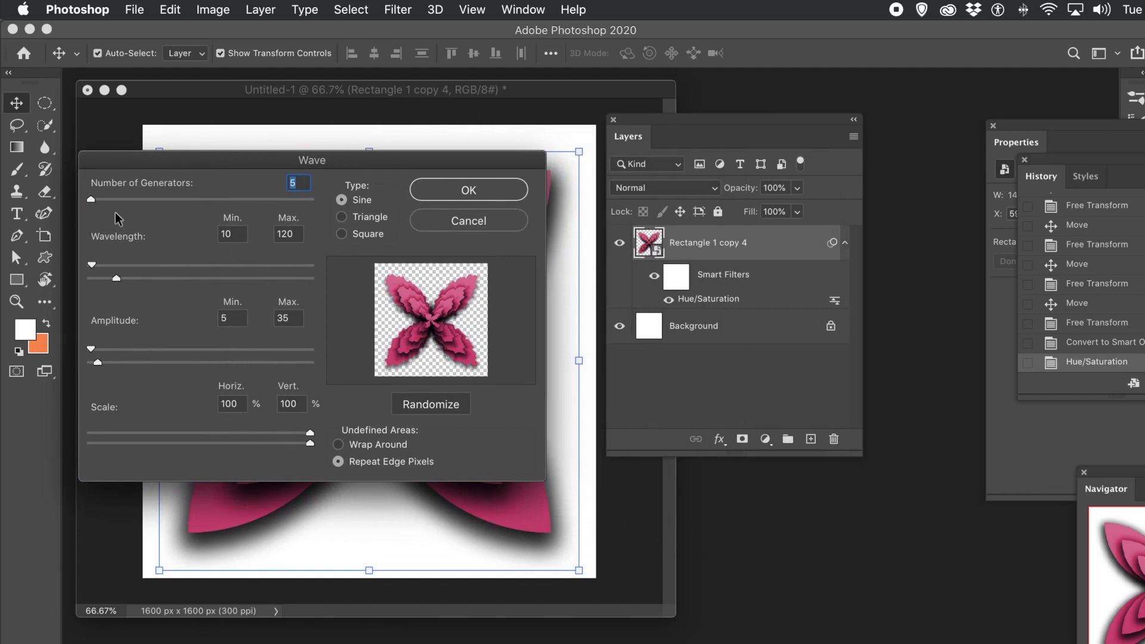
drag(124, 277, 131, 277)
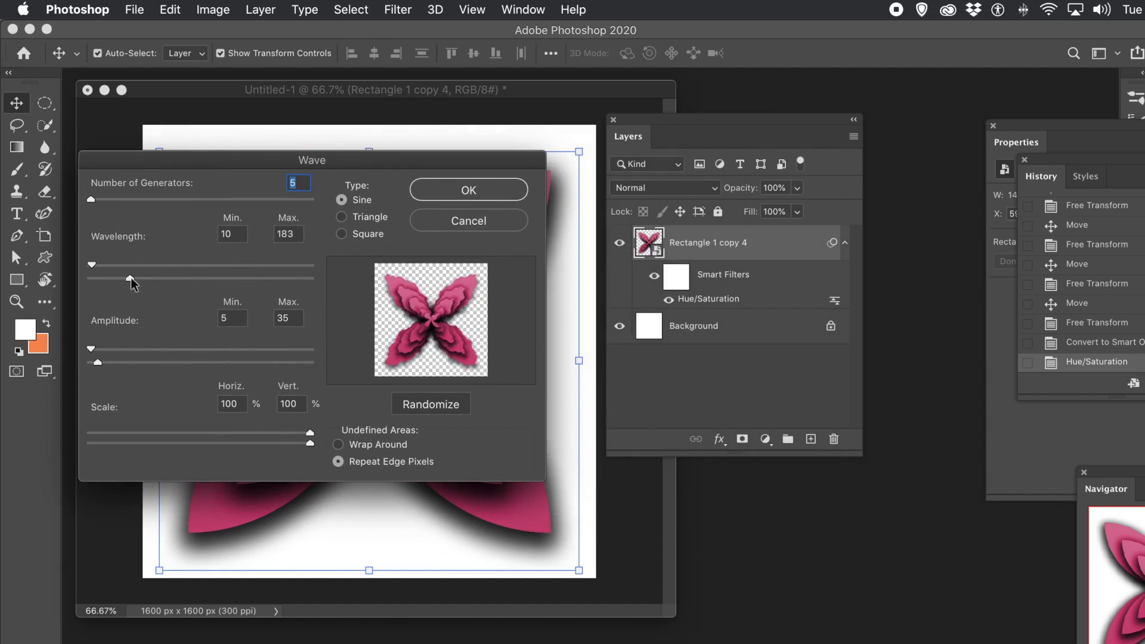
mouse_move(112, 361)
mouse_down()
mouse_move(102, 361)
mouse_move(147, 361)
mouse_move(93, 365)
mouse_move(94, 353)
mouse_move(141, 351)
mouse_move(85, 358)
mouse_move(126, 366)
mouse_move(115, 367)
mouse_up()
drag(151, 277, 224, 279)
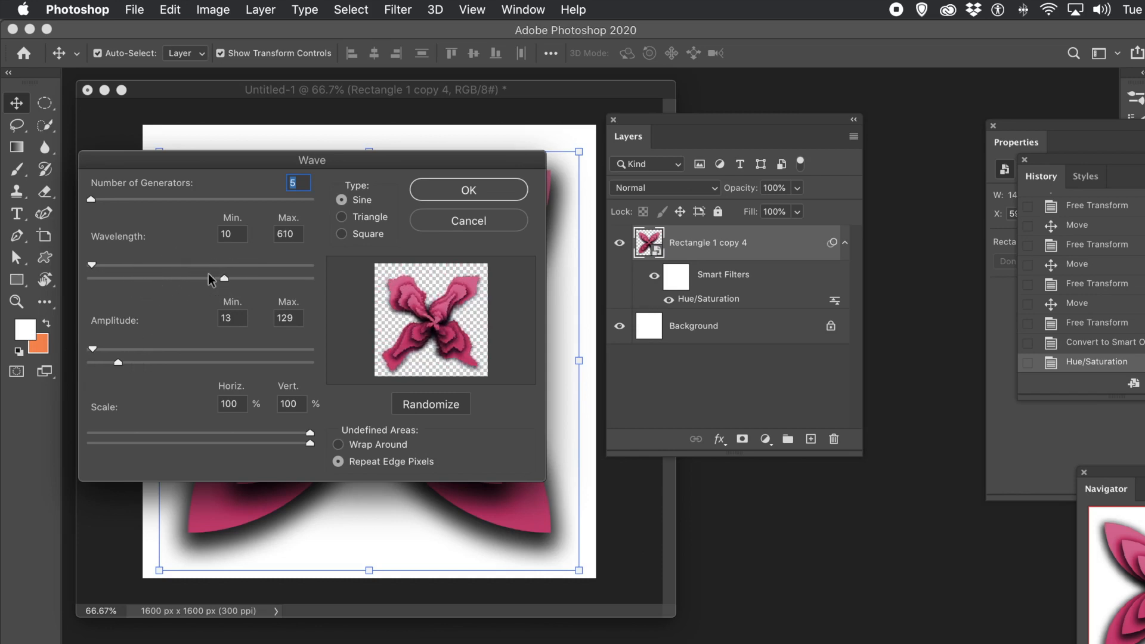
mouse_move(125, 264)
mouse_down()
mouse_move(141, 266)
mouse_move(127, 268)
mouse_up()
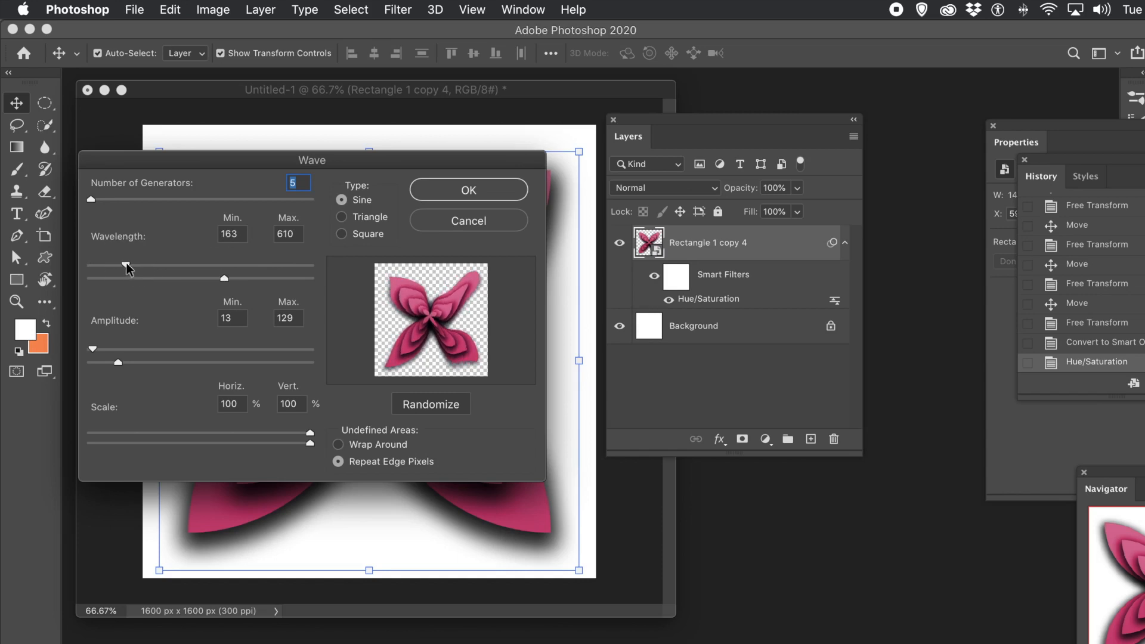
click(484, 192)
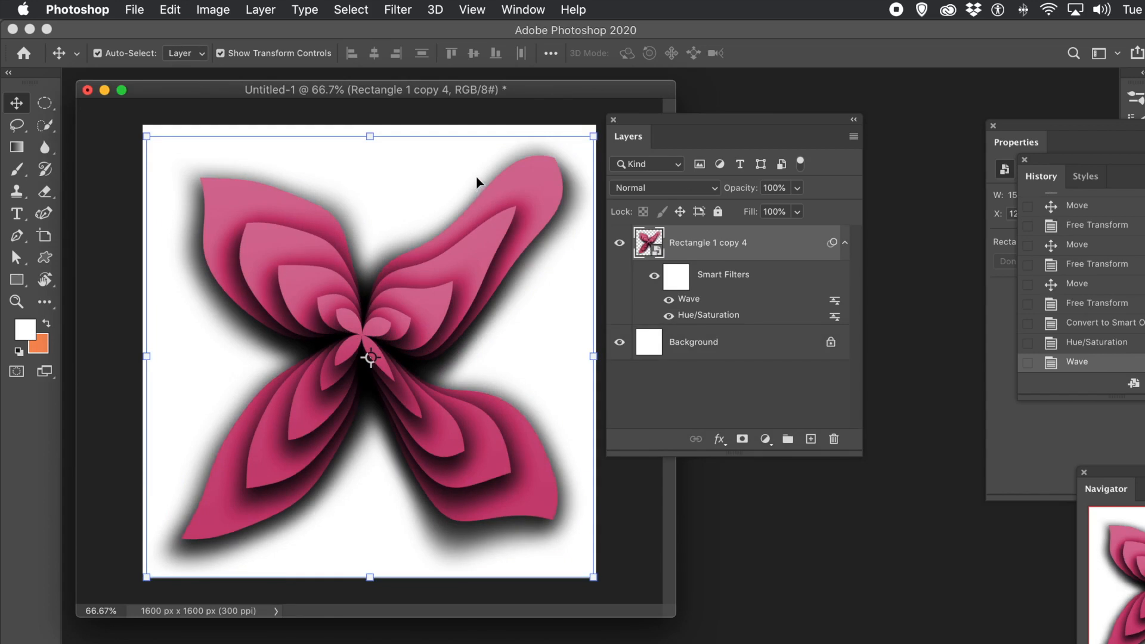
key(super+t)
key(super+z)
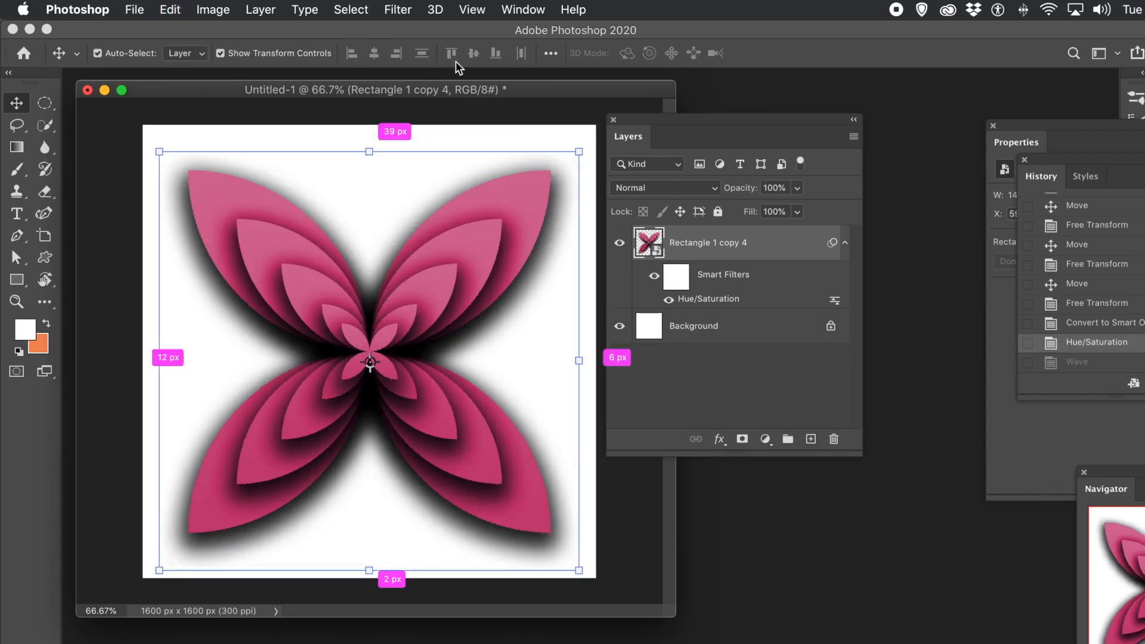
Try warping the butterfly's petals downward in Liquify with a 1067-size brush, and cancel the filter
click(397, 10)
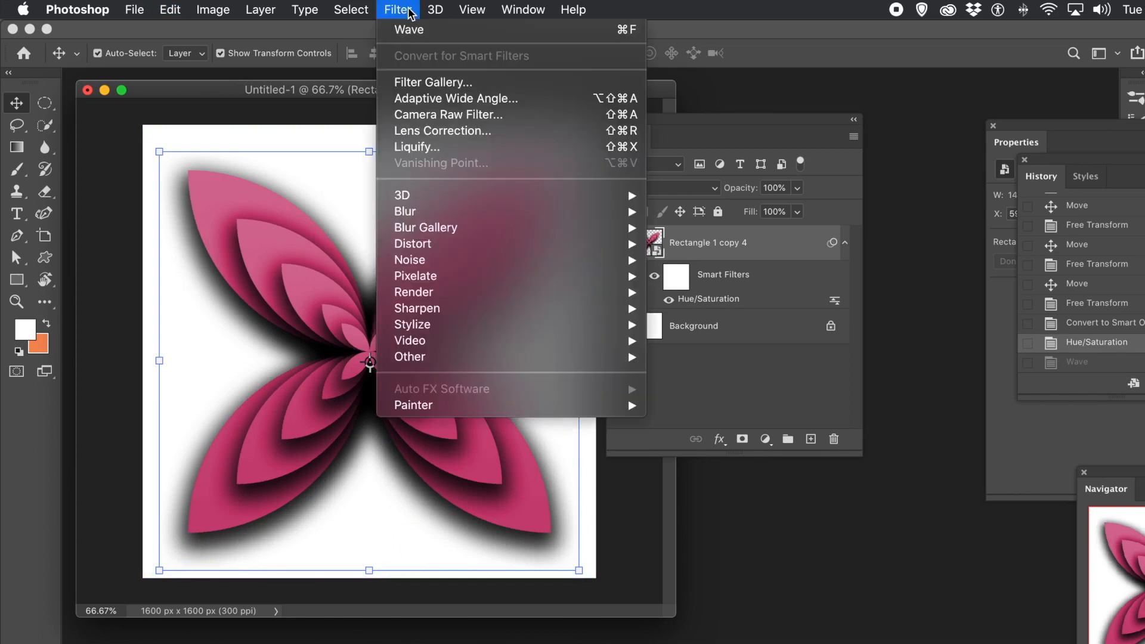
click(425, 148)
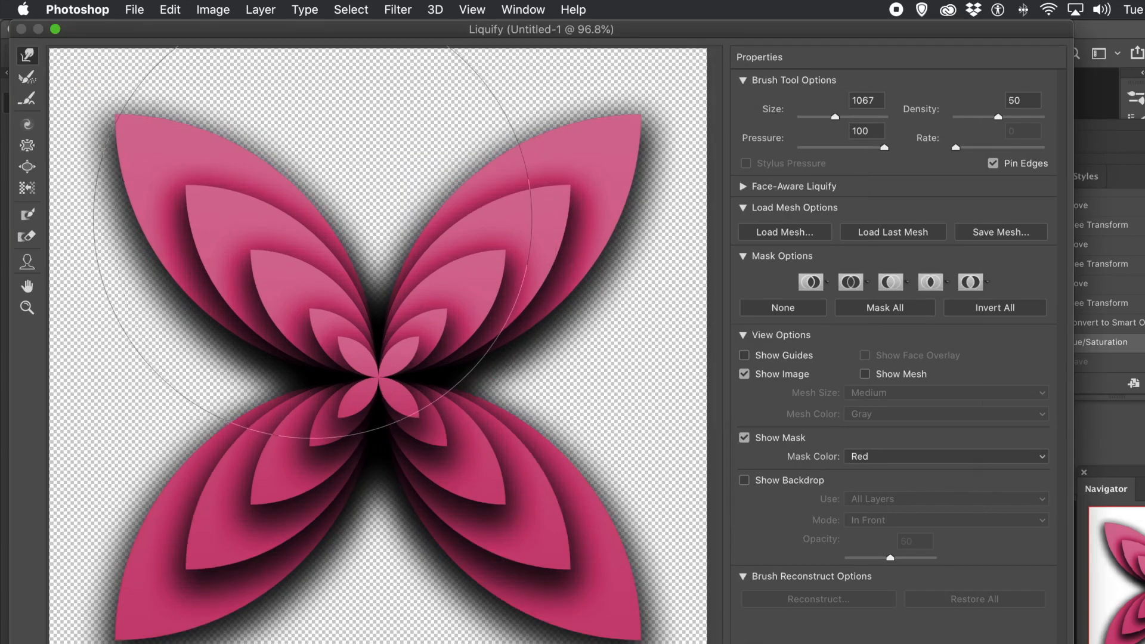
mouse_move(325, 338)
mouse_down()
mouse_move(339, 302)
mouse_move(349, 155)
mouse_move(337, 119)
mouse_move(340, 139)
mouse_move(345, 102)
mouse_move(359, 100)
mouse_move(365, 162)
mouse_move(311, 393)
mouse_up()
mouse_move(310, 486)
mouse_down()
mouse_move(288, 405)
mouse_move(302, 286)
mouse_move(351, 310)
mouse_move(402, 282)
mouse_move(404, 263)
mouse_move(311, 258)
mouse_move(270, 328)
mouse_move(189, 376)
mouse_move(237, 406)
mouse_move(152, 490)
mouse_move(70, 525)
mouse_move(10, 529)
mouse_move(199, 540)
mouse_move(345, 531)
mouse_move(457, 551)
mouse_move(366, 423)
mouse_move(314, 385)
mouse_move(271, 386)
mouse_move(255, 429)
mouse_move(301, 529)
mouse_move(429, 608)
mouse_move(316, 437)
mouse_move(277, 522)
mouse_move(193, 584)
mouse_move(292, 610)
mouse_up()
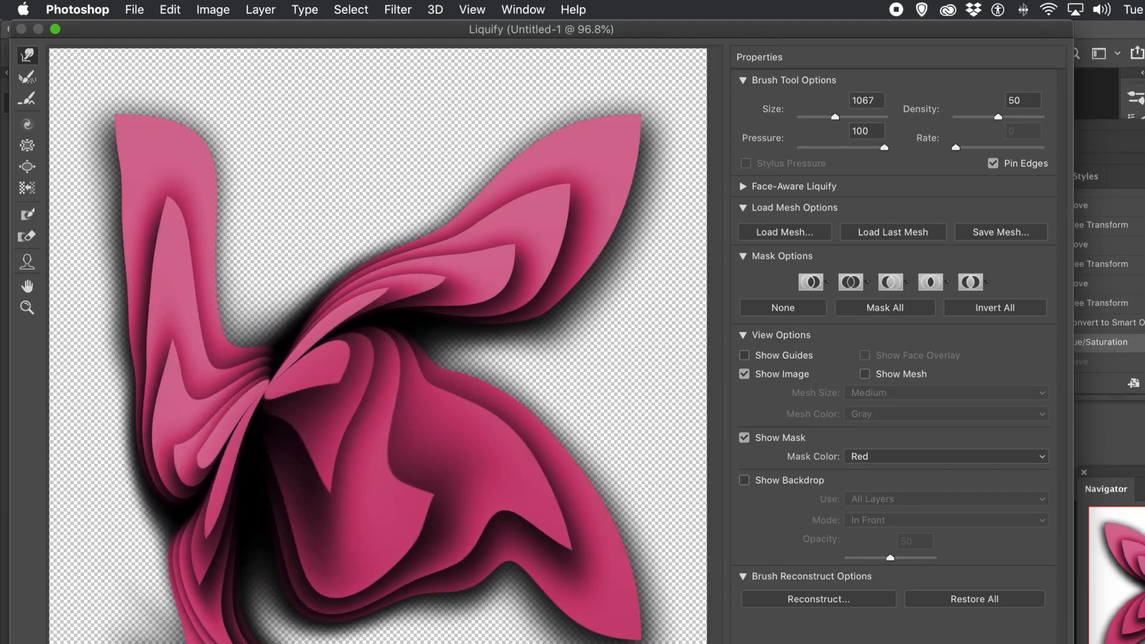
key(Escape)
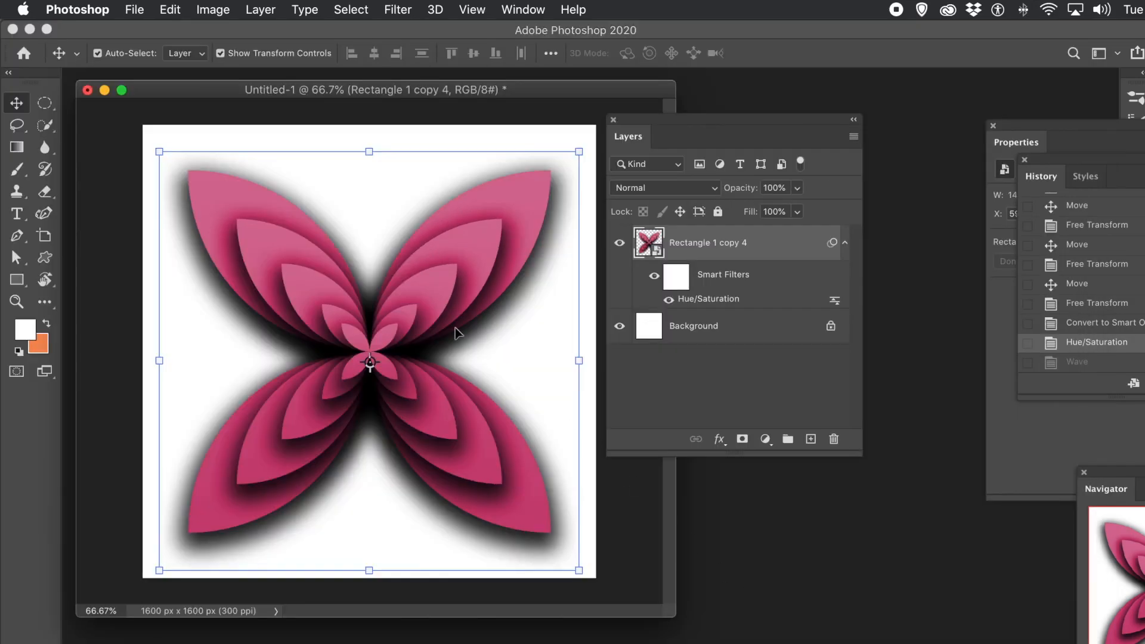